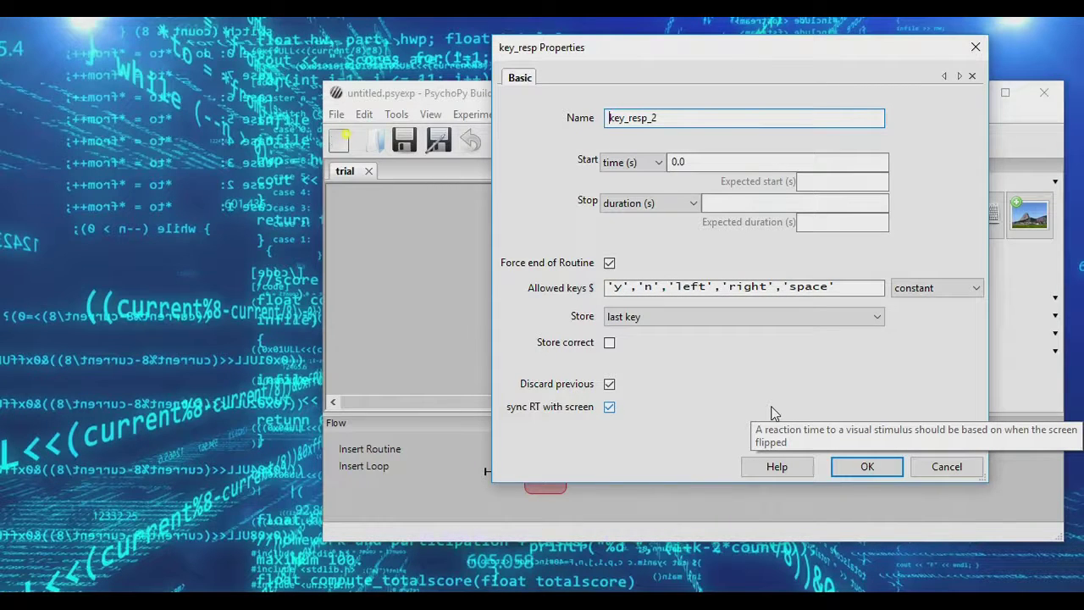
- Limit the keyboard component's allowed keys to 'y' and 'n'
left_click(660, 287)
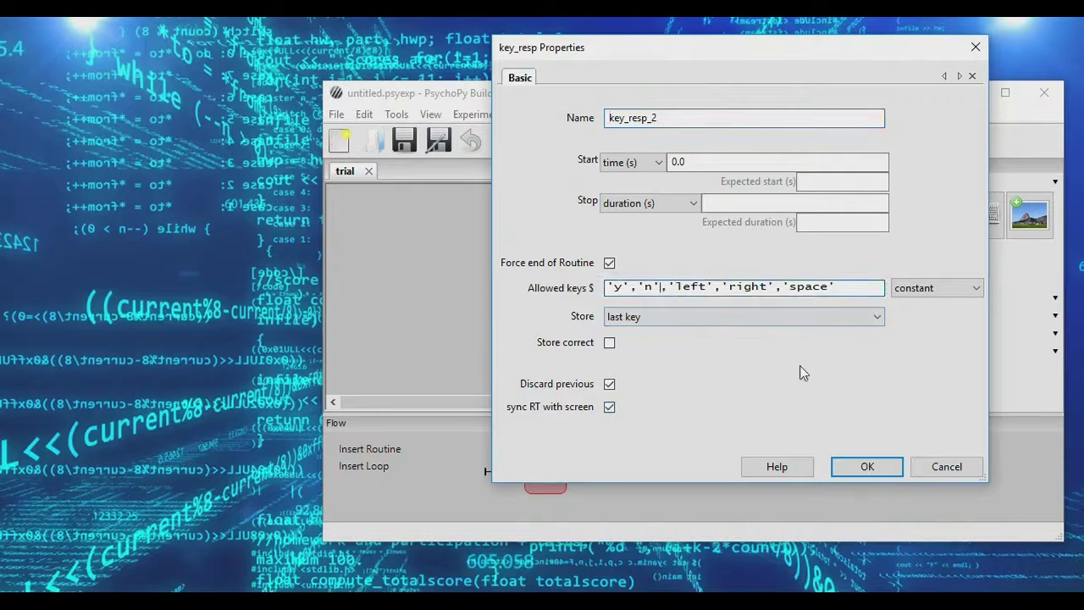
key("shift+End")
key("Delete")
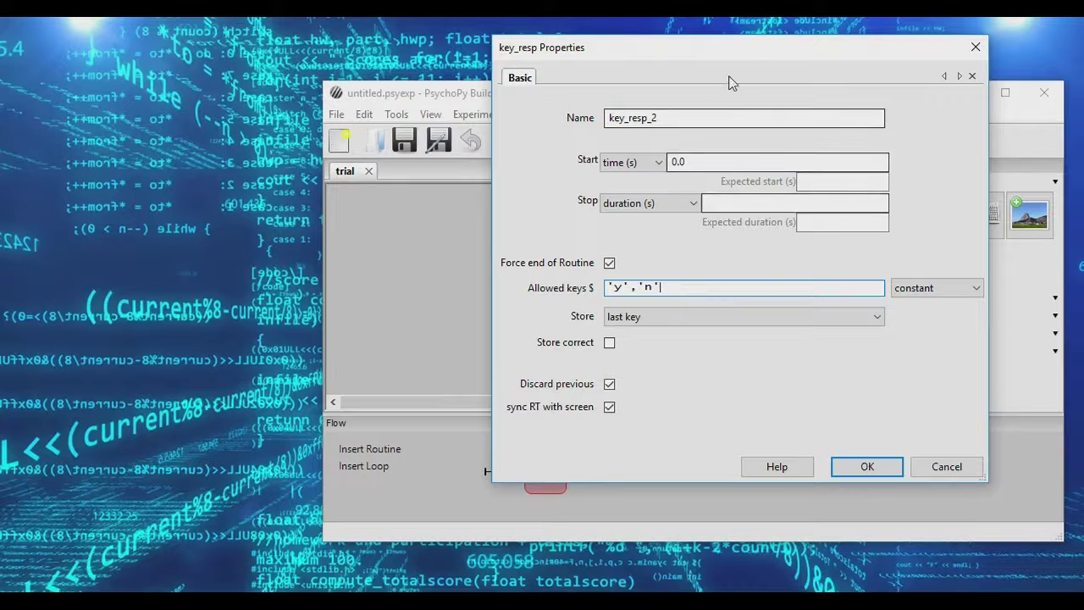
- Rename the keyboard response component to key_Resp
left_click_drag(746, 59, 319, 62)
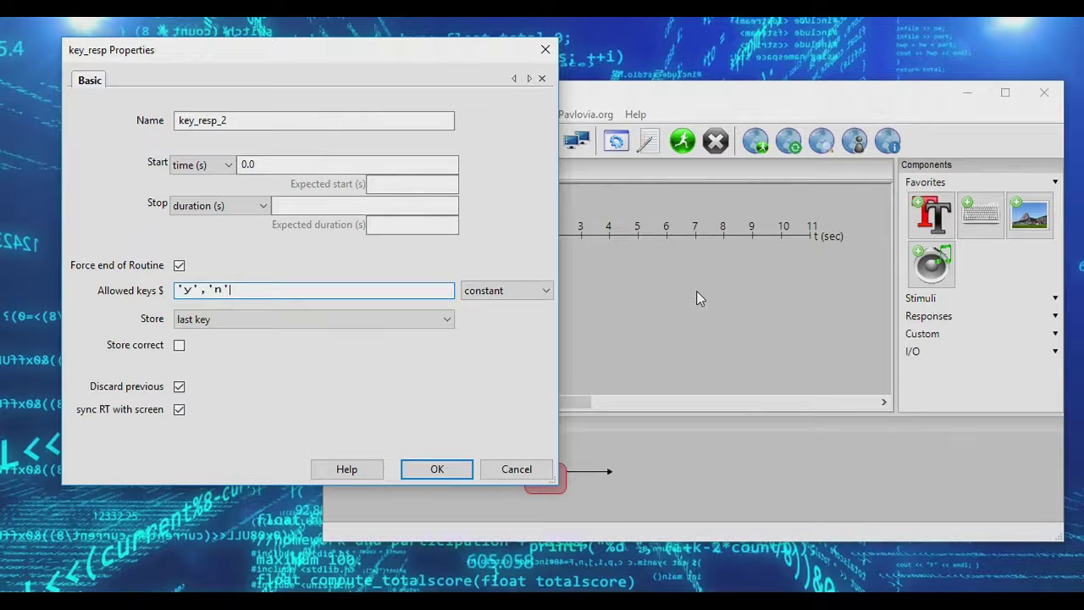
left_click_drag(198, 120, 314, 116)
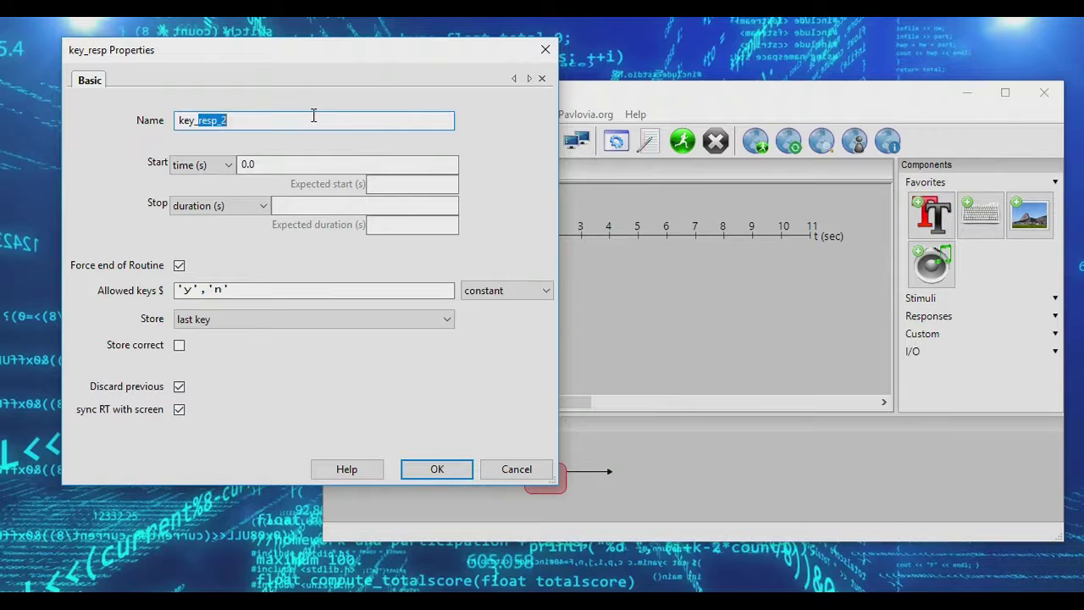
type("Resp")
- Replace the allowed keys with a quoted, comma-separated list of the letters 'a' through 'h'
left_click_drag(252, 286, 150, 268)
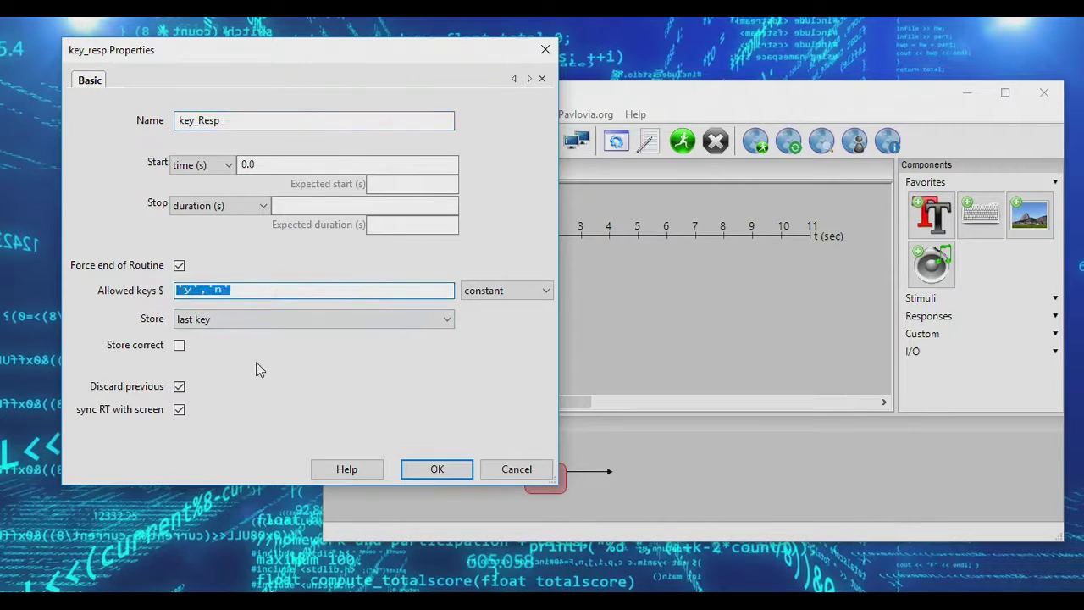
type("'a'")
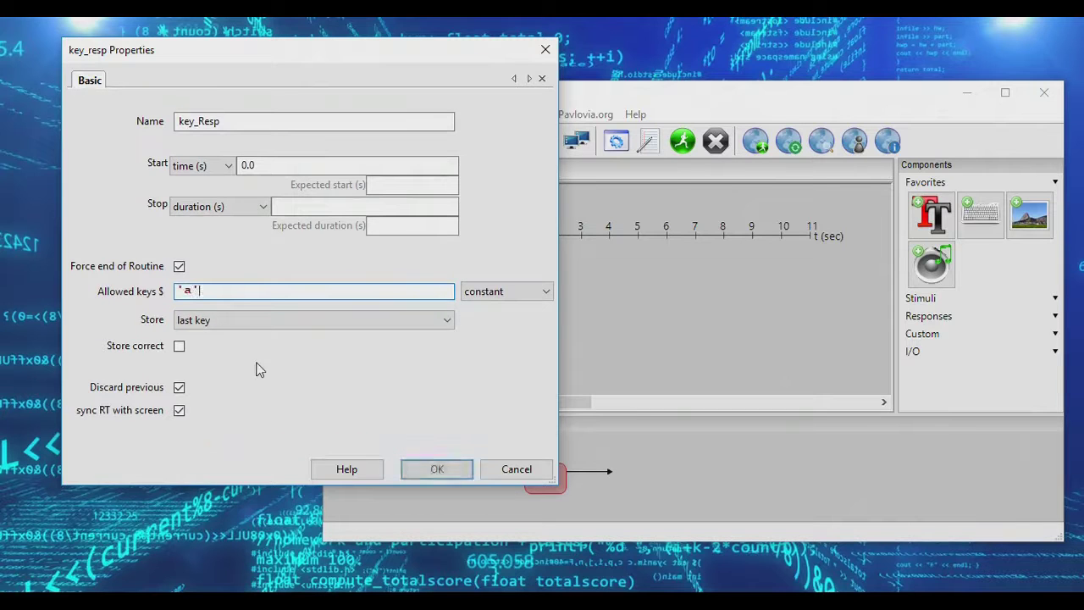
type(",'b','c','d','e','f','")
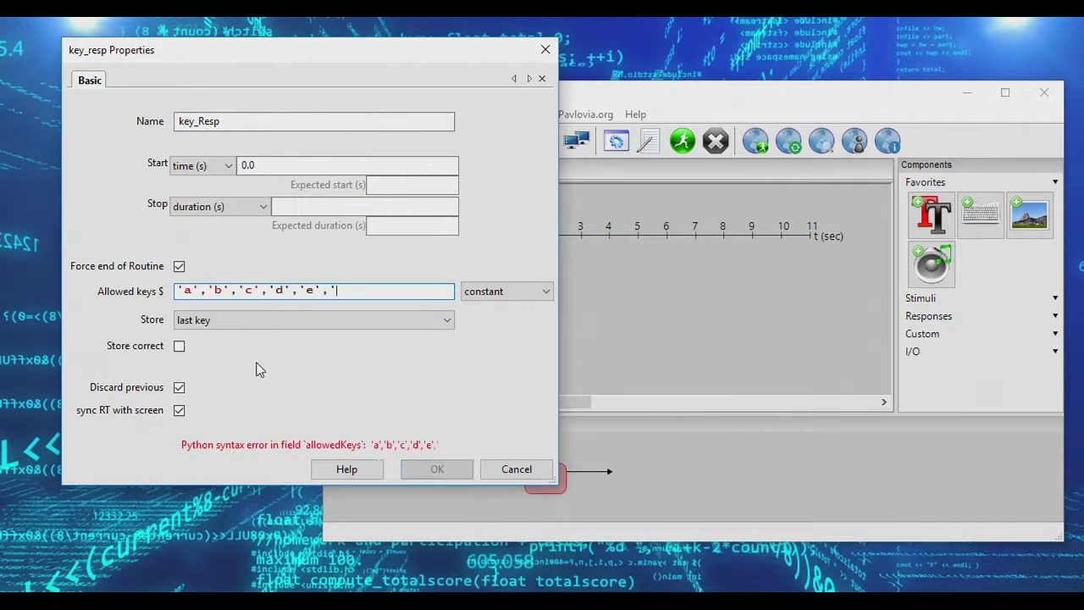
type("g','h',")
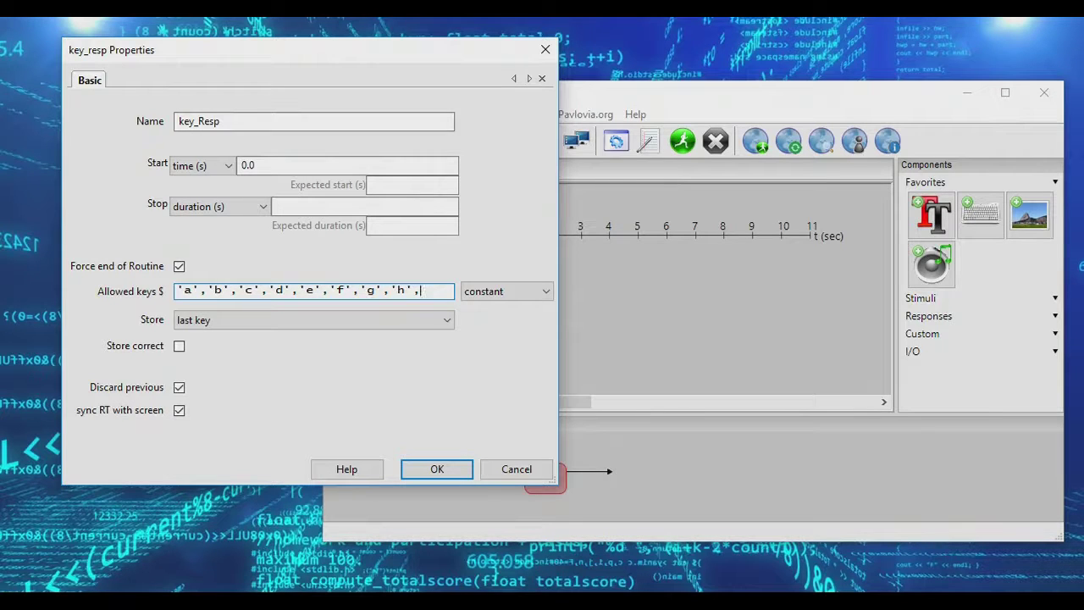
type("'i',")
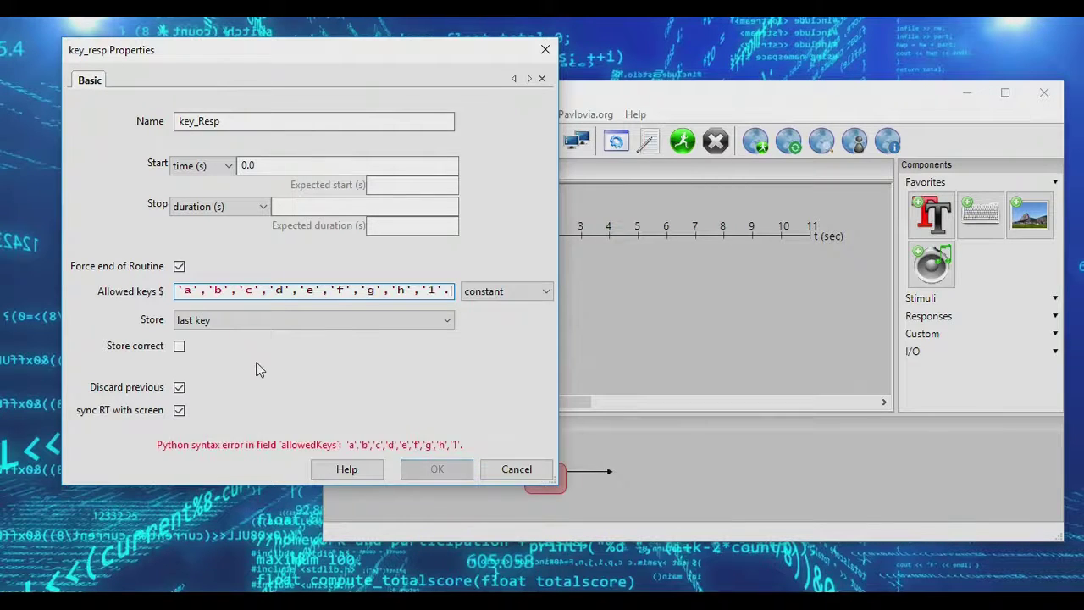
type("'2','3',")
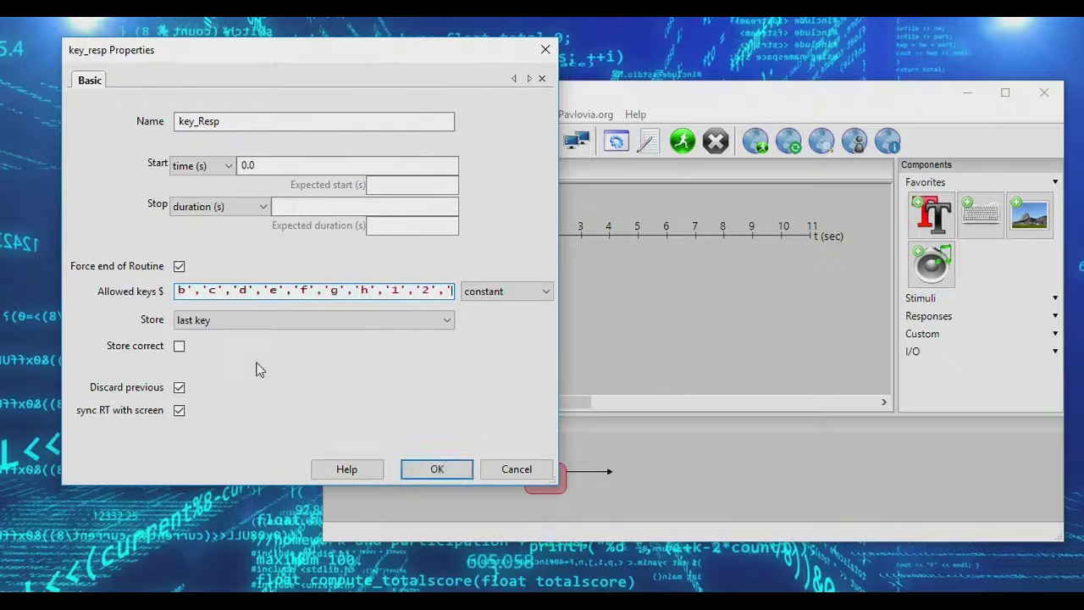
key("BackSpace")
key("BackSpace")
key("BackSpace")
key("BackSpace")
key("BackSpace")
key("BackSpace")
key("BackSpace")
key("BackSpace")
key("BackSpace")
key("BackSpace")
key("BackSpace")
key("BackSpace")
key("BackSpace")
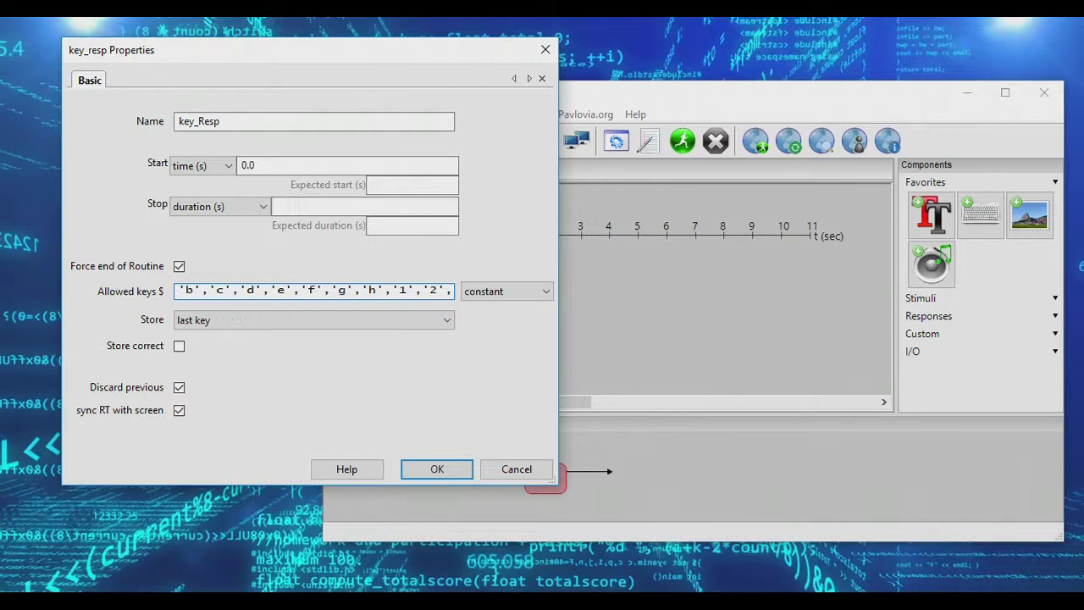
- Extend the allowed keys list with the quoted letters 'i' through 'z'
type("'i")
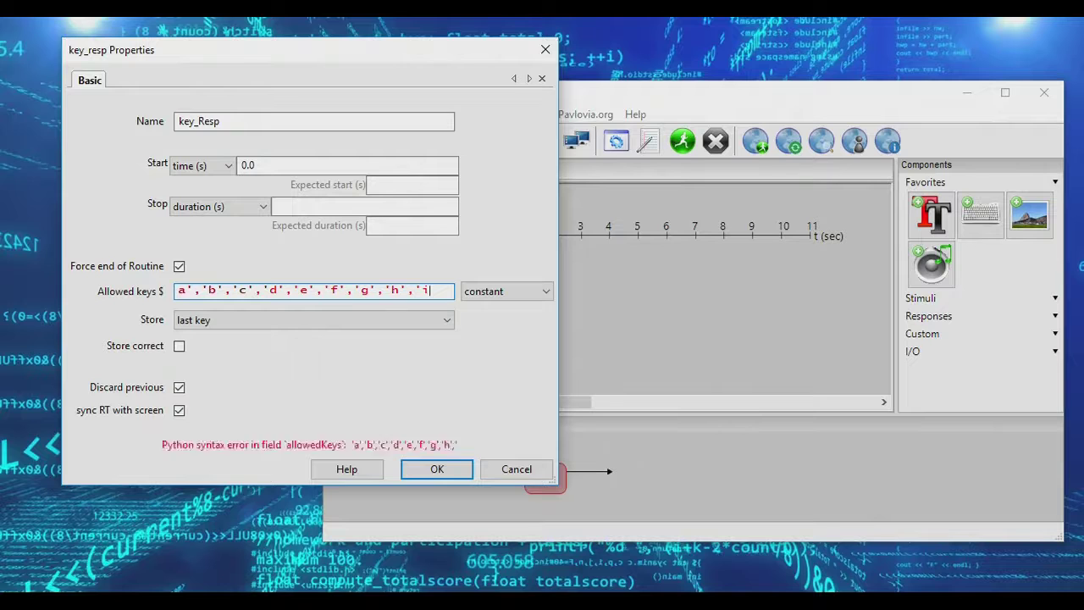
type("','j','k'")
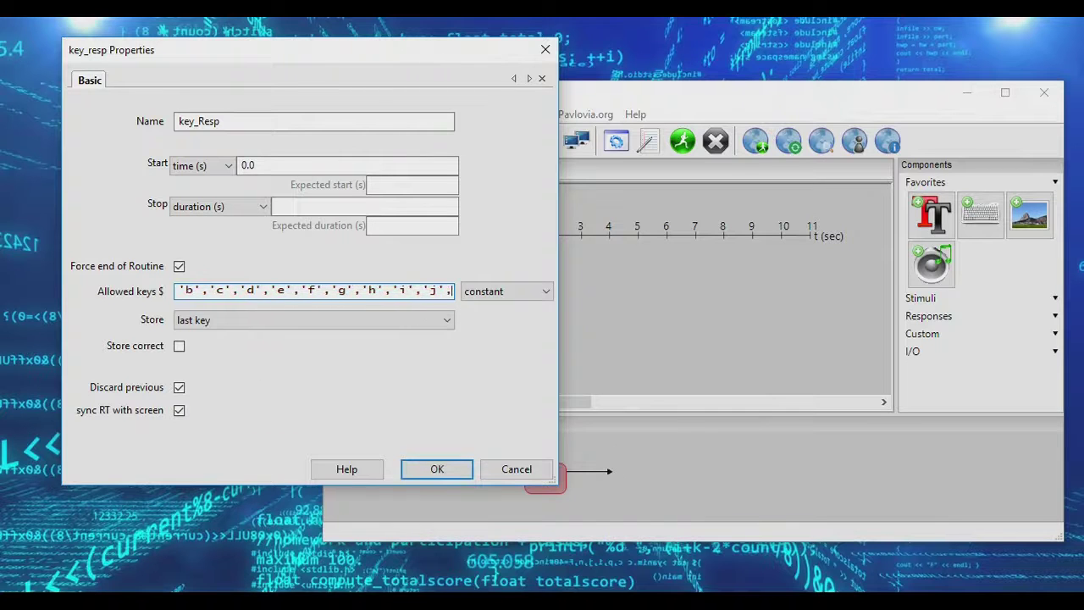
type(",")
type("'l'")
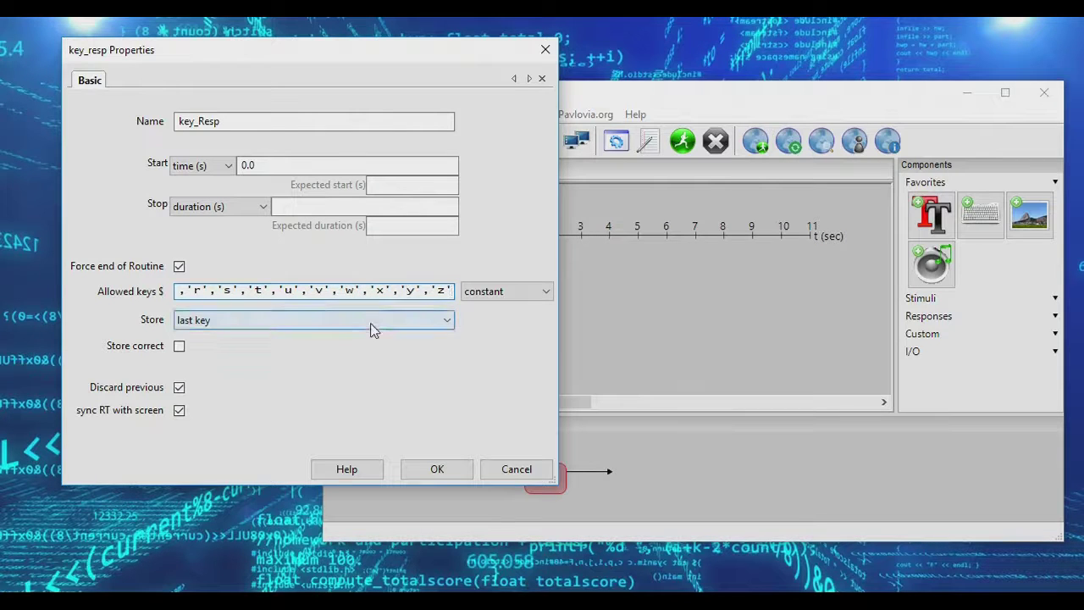
- Append 'backspace' and 'return' to the allowed keys and turn off Force end of Routine
type(",")
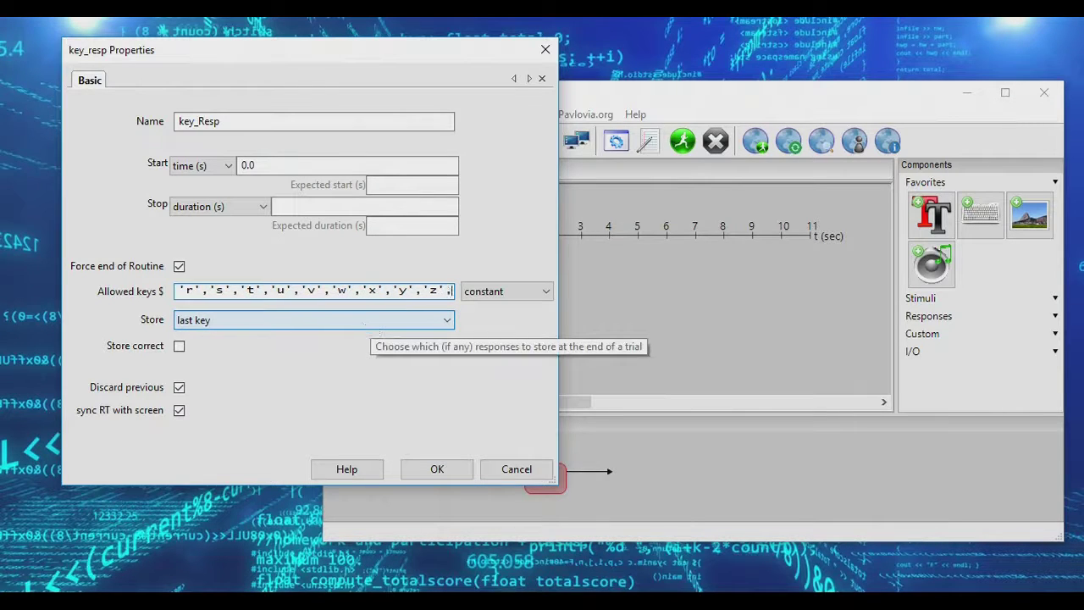
type("'")
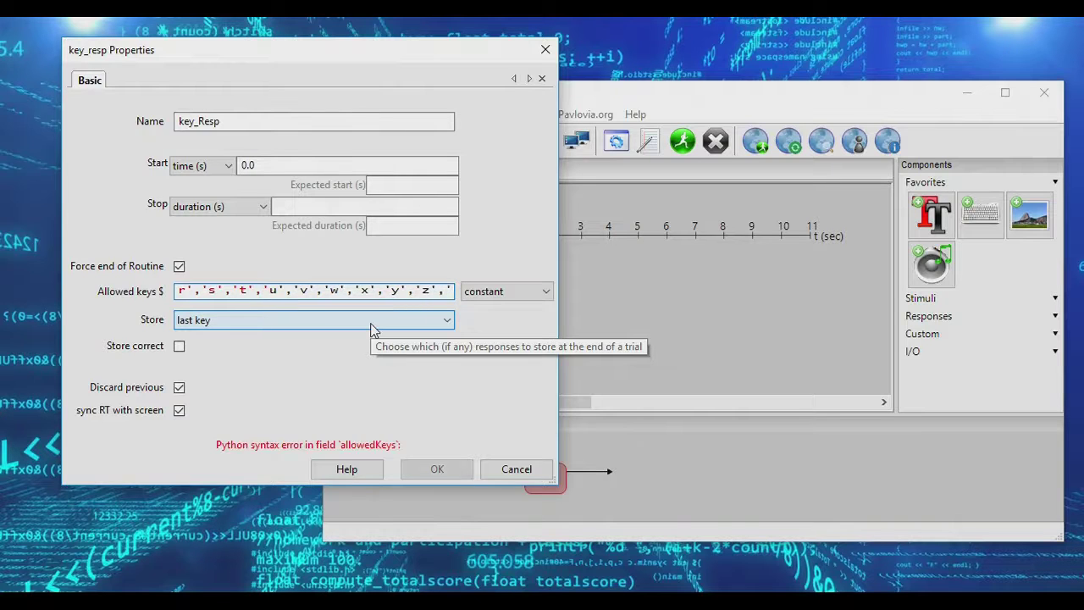
type("backspace'")
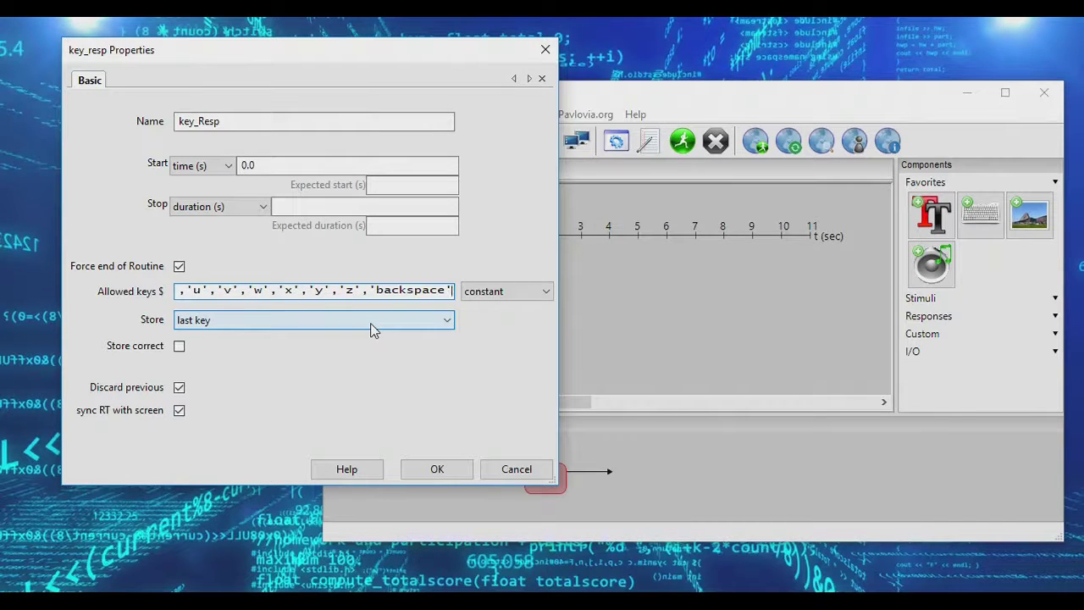
type(",'re")
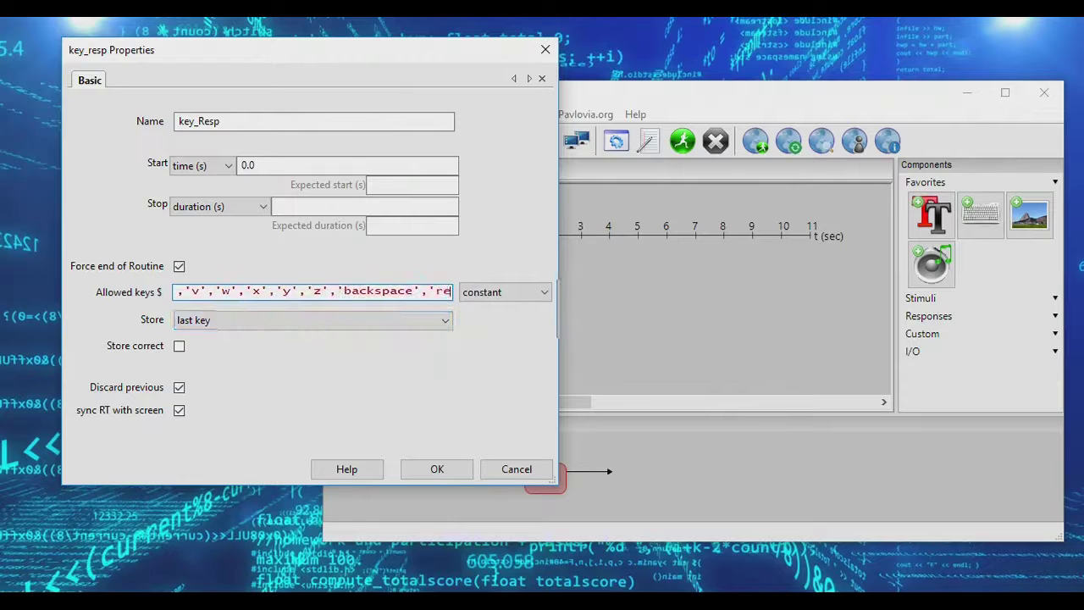
type("turn'")
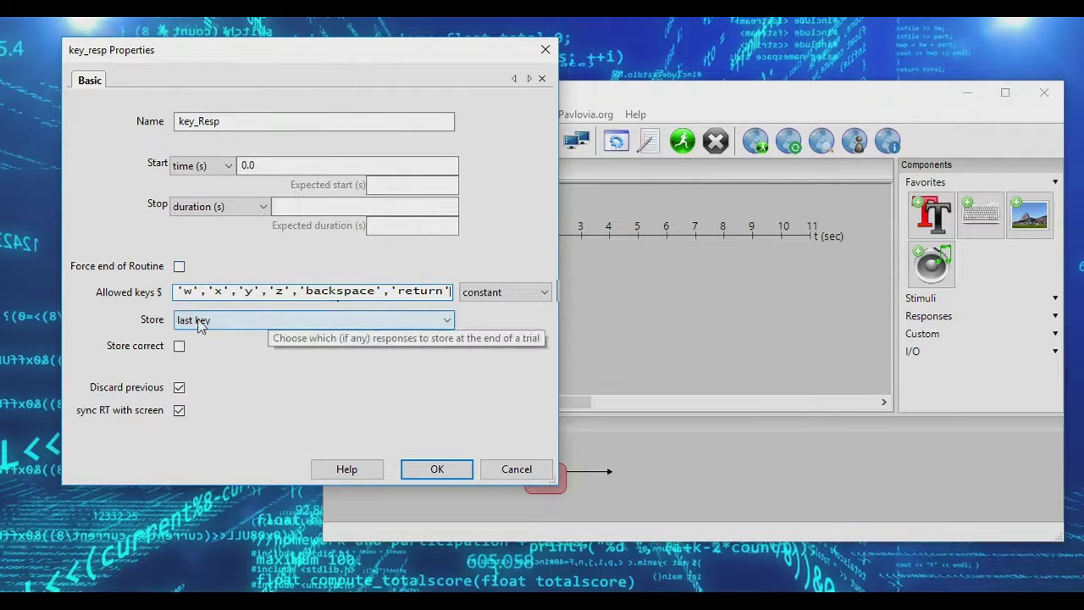
- Set the keyboard component to store all keys and accept its properties
left_click(247, 327)
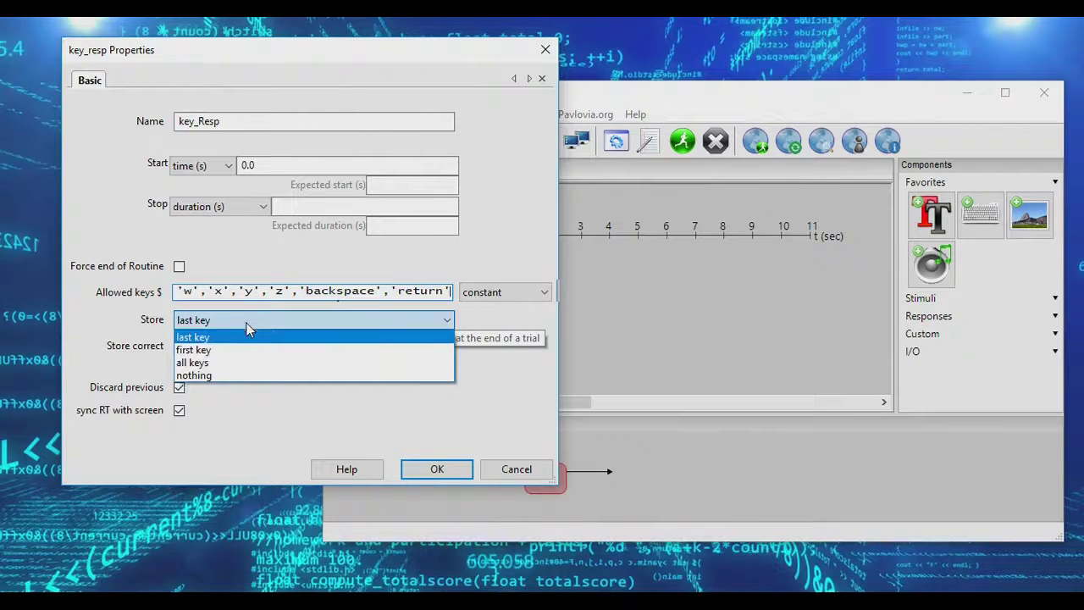
left_click(245, 365)
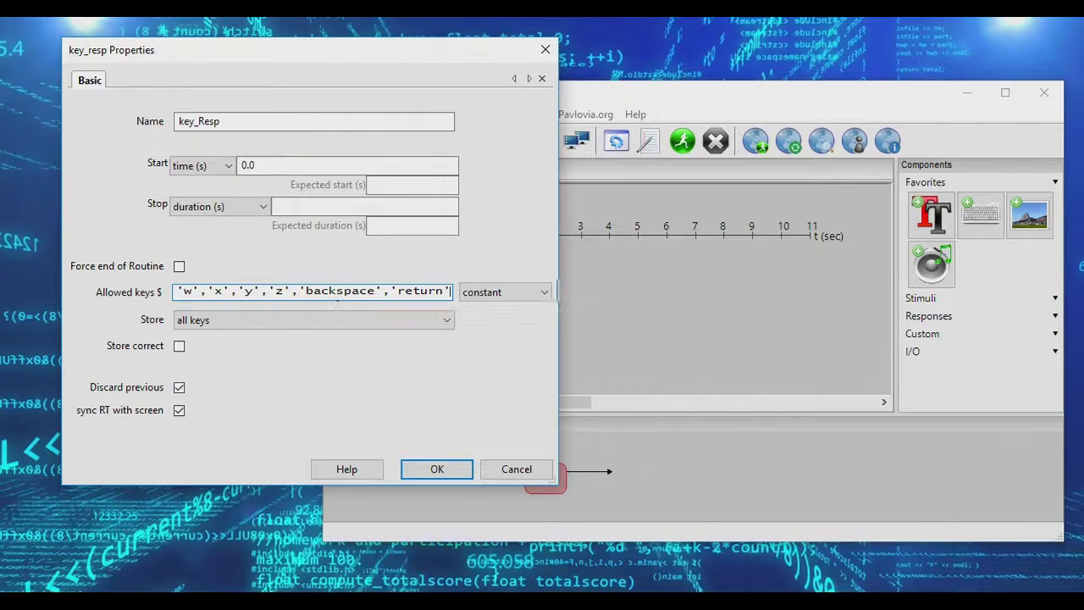
left_click(265, 319)
left_click(242, 340)
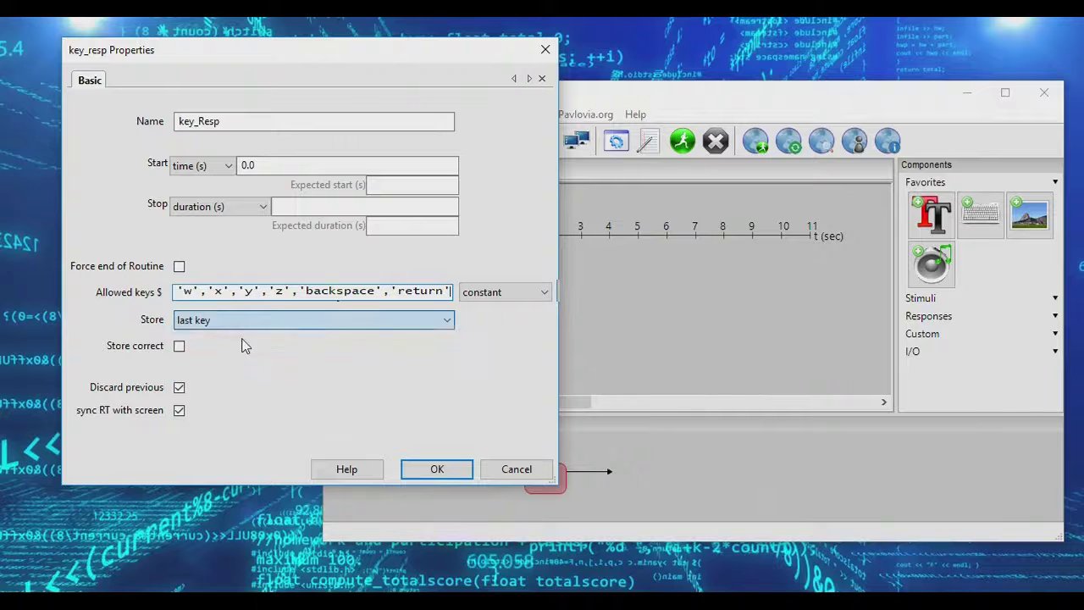
left_click(392, 322)
left_click(333, 364)
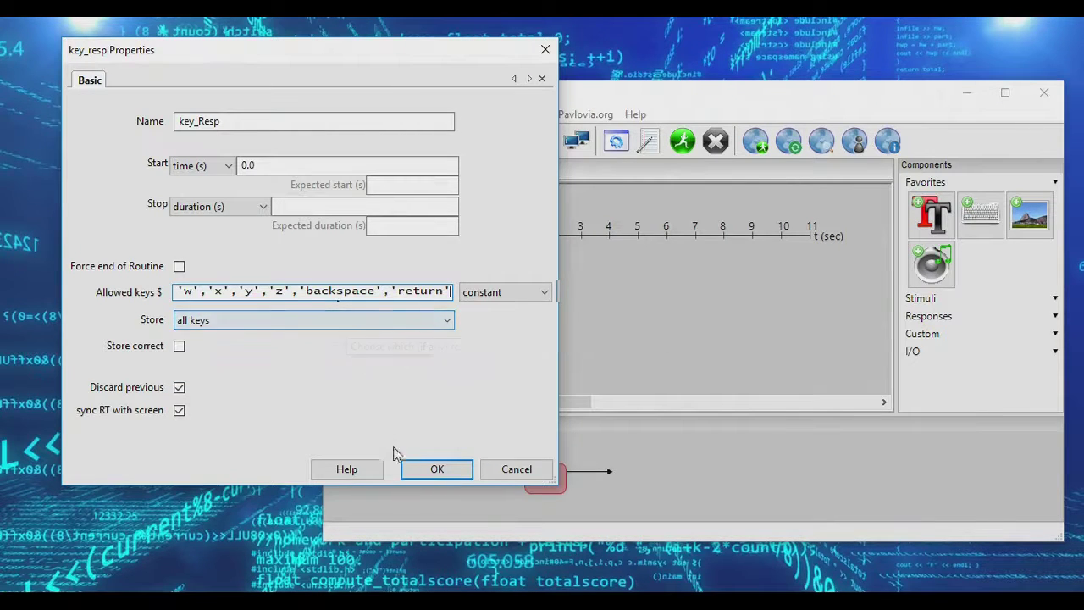
left_click(436, 469)
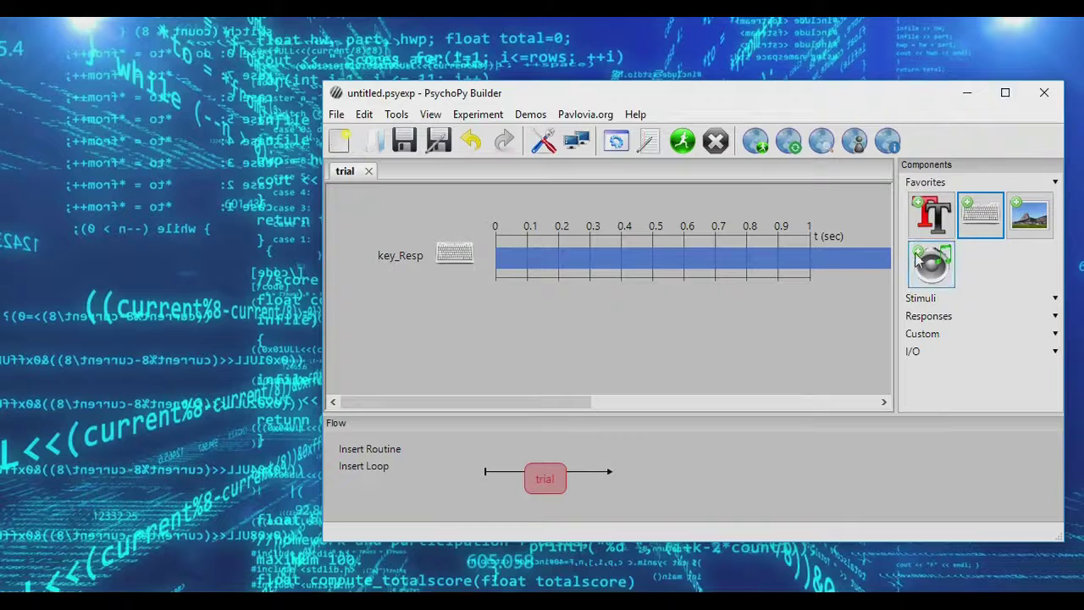
- Add a text component named textFeedback to the trial routine and clear its stop duration
left_click(935, 216)
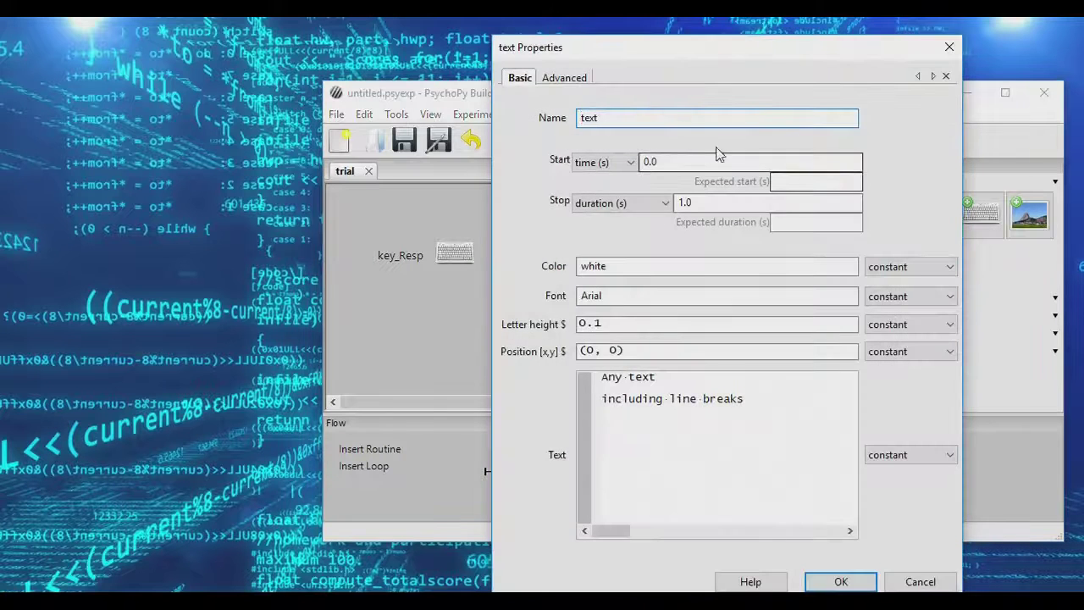
left_click(673, 114)
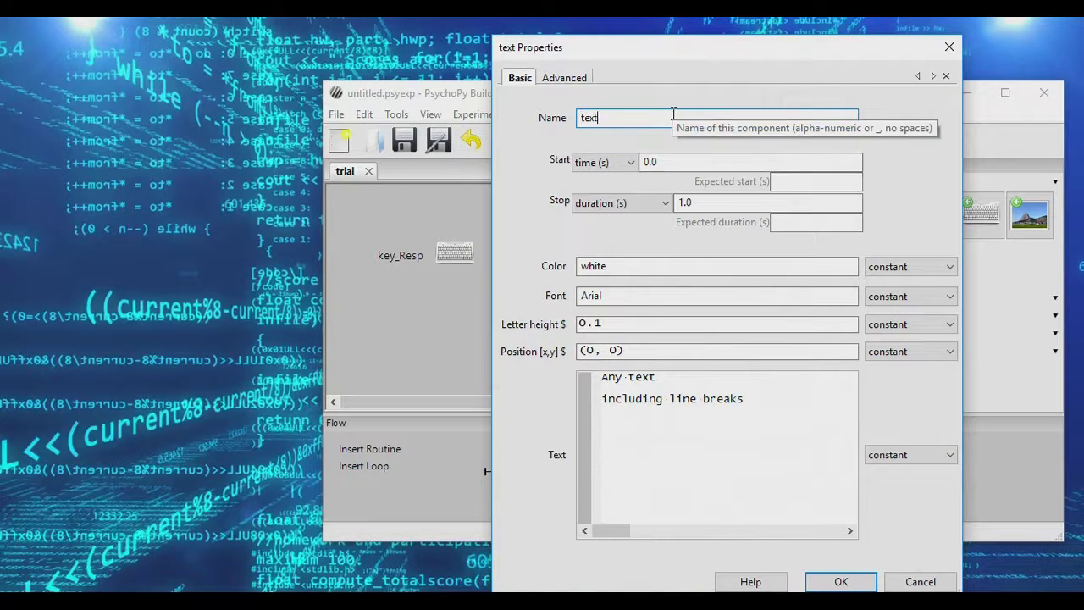
type("Feedbac")
key("Tab")
key("Tab")
key("Tab")
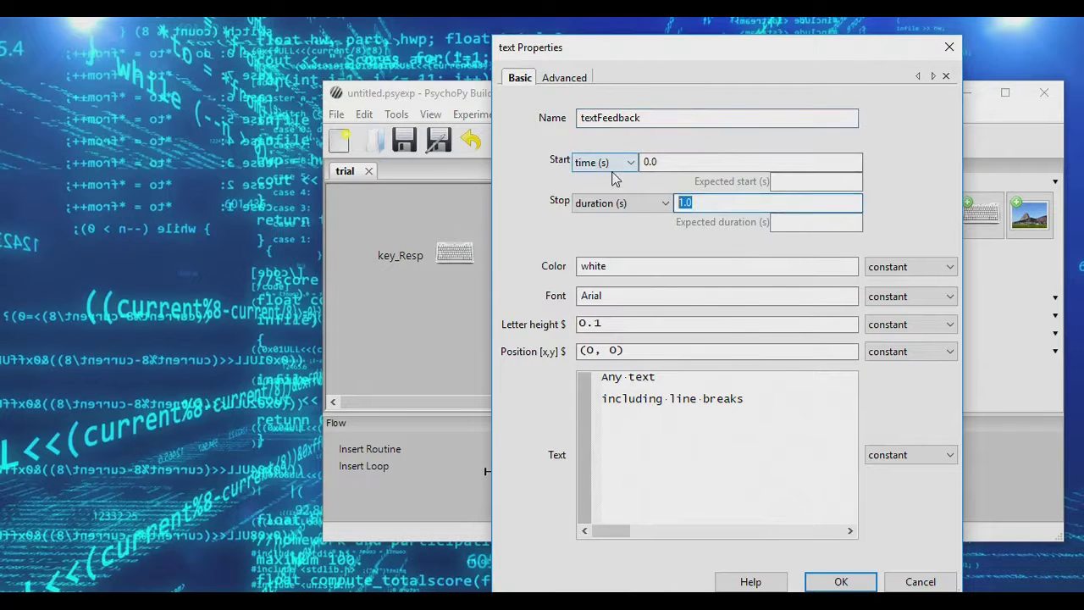
key("BackSpace")
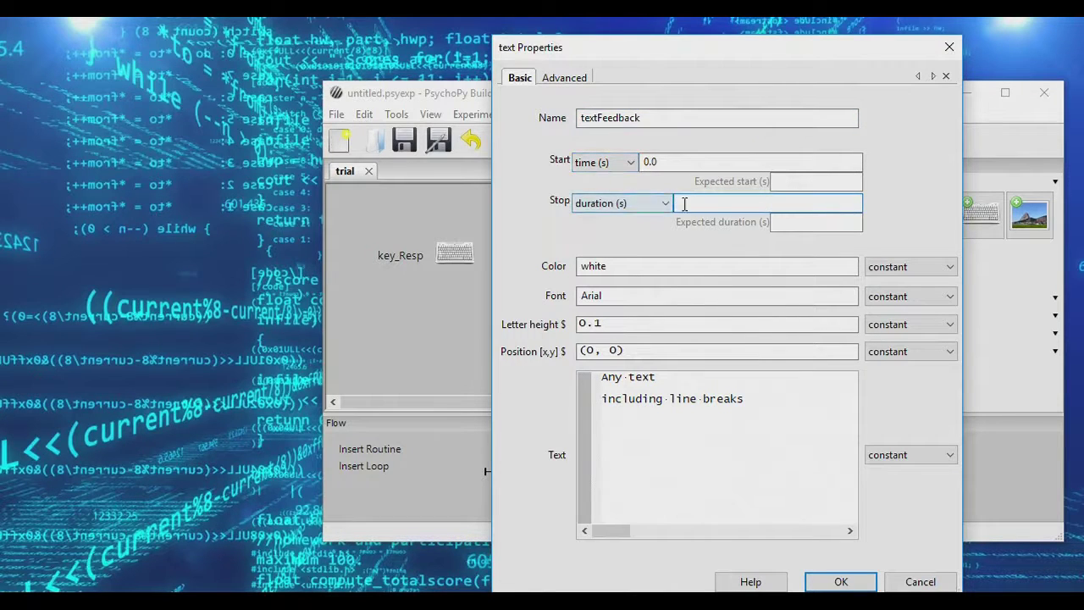
- Replace the textFeedback component's placeholder text with key_Resp.keys and accept its properties
key("Tab")
key("Tab")
key("Tab")
key("Tab")
key("Tab")
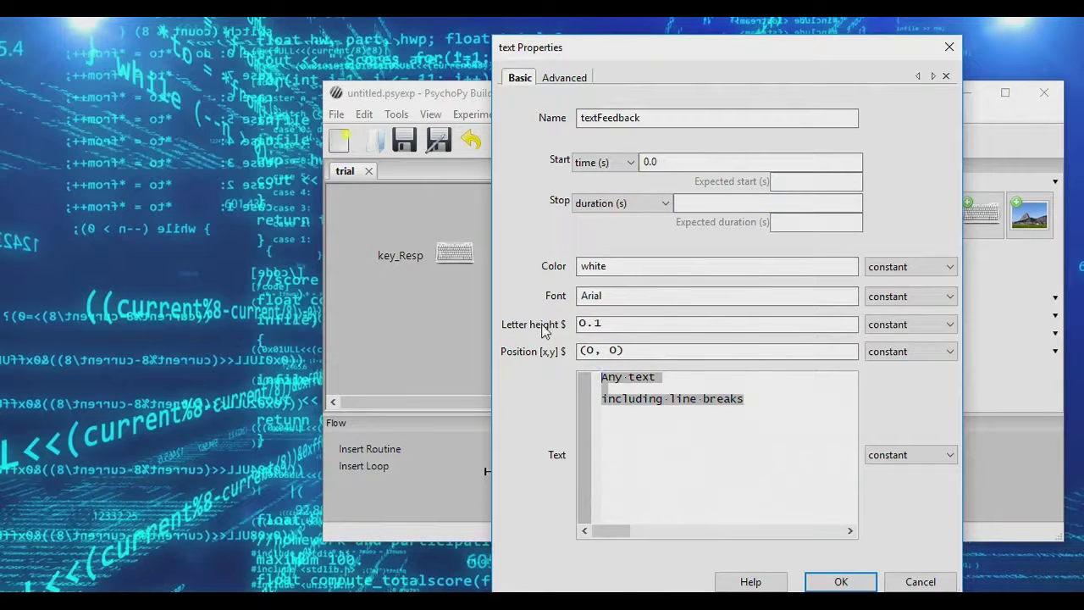
type("keyu")
type("re")
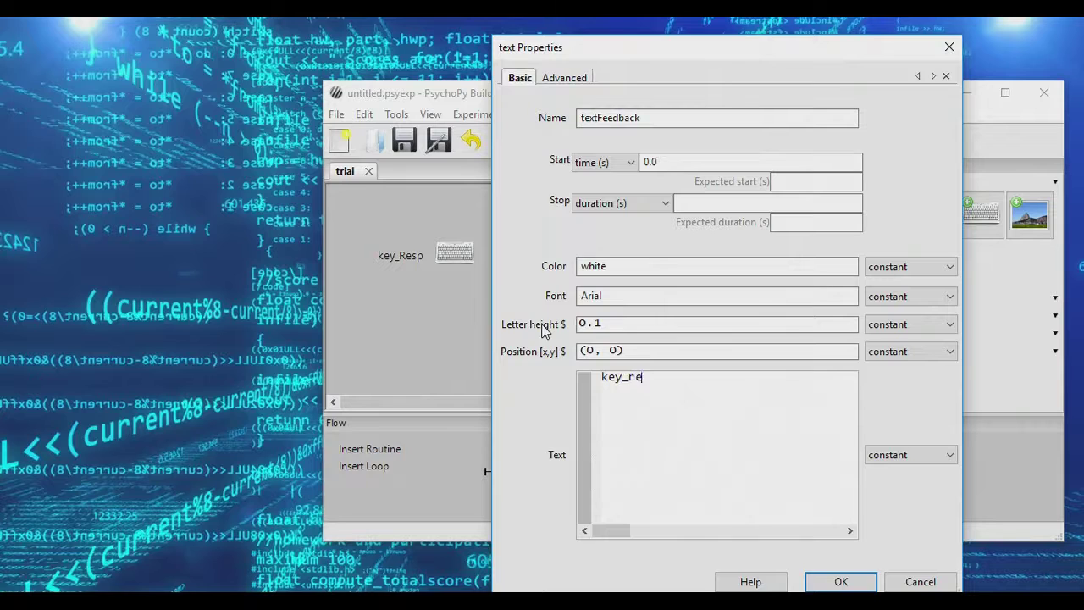
key("BackSpace")
key("BackSpace")
type("Resp.keys")
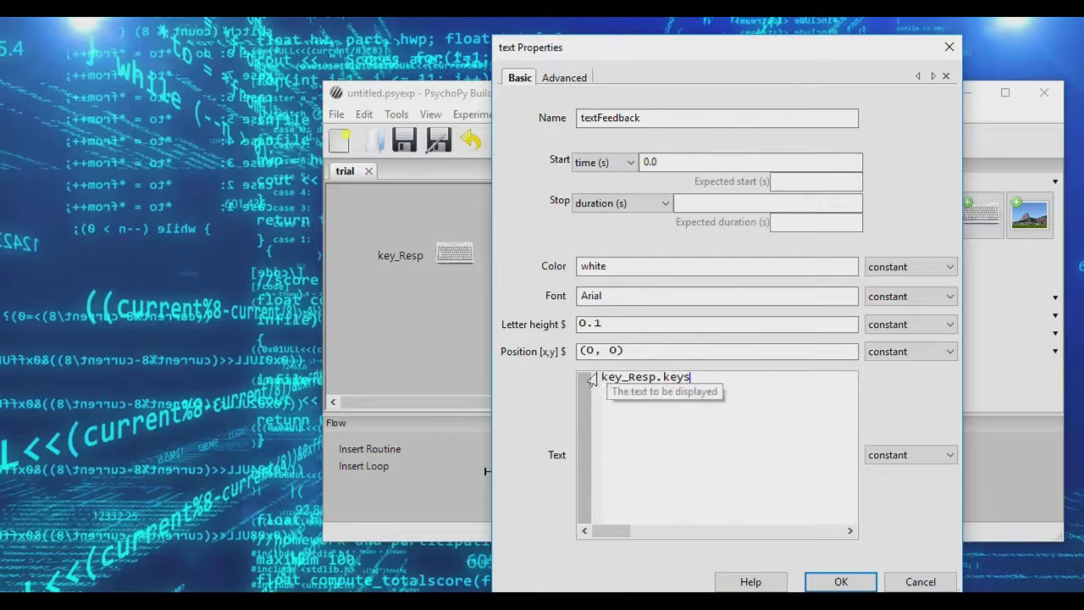
left_click(703, 377)
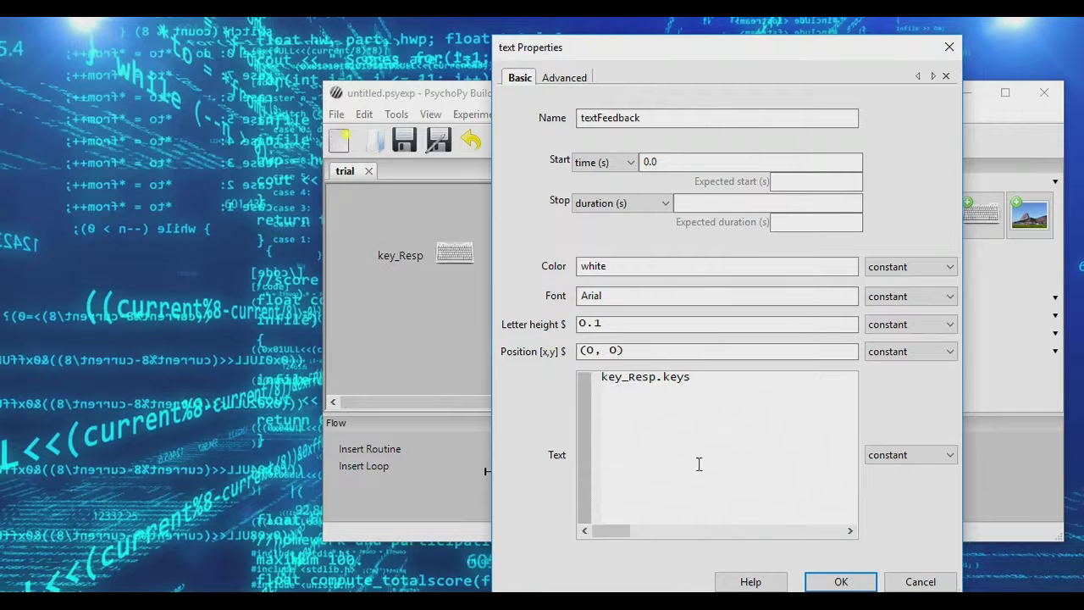
left_click(841, 582)
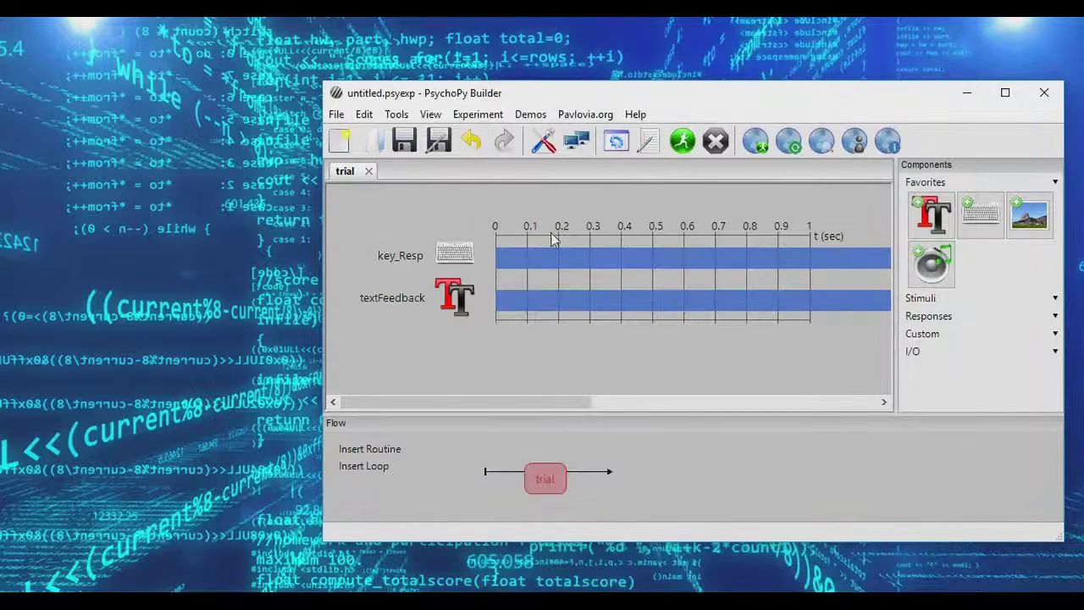
- Save the experiment as free_recall in the scripts folder and run it
left_click(404, 141)
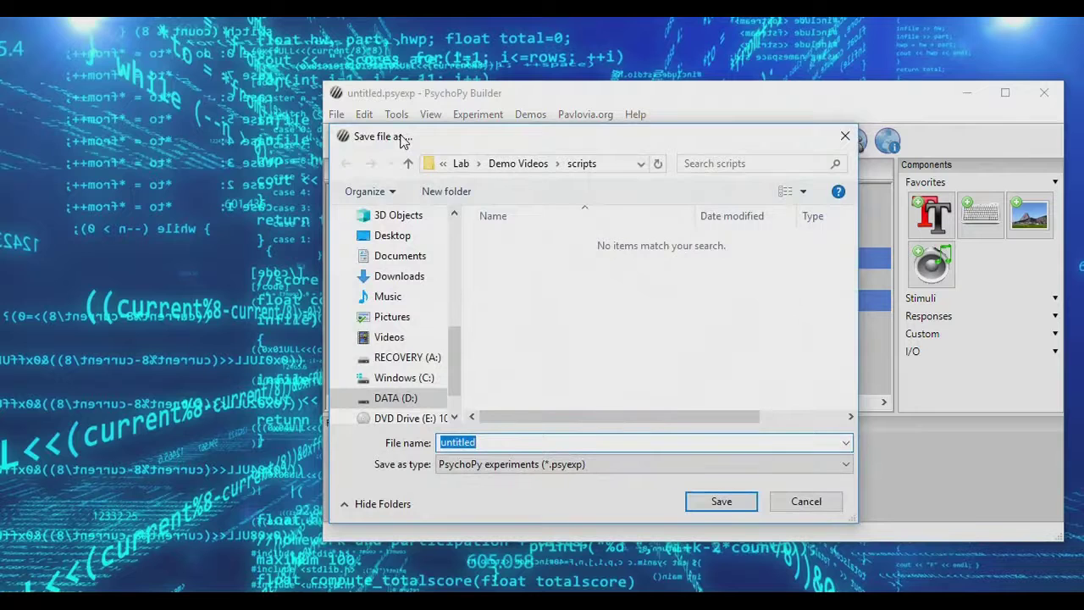
type("free_recall")
key("Return")
left_click(682, 140)
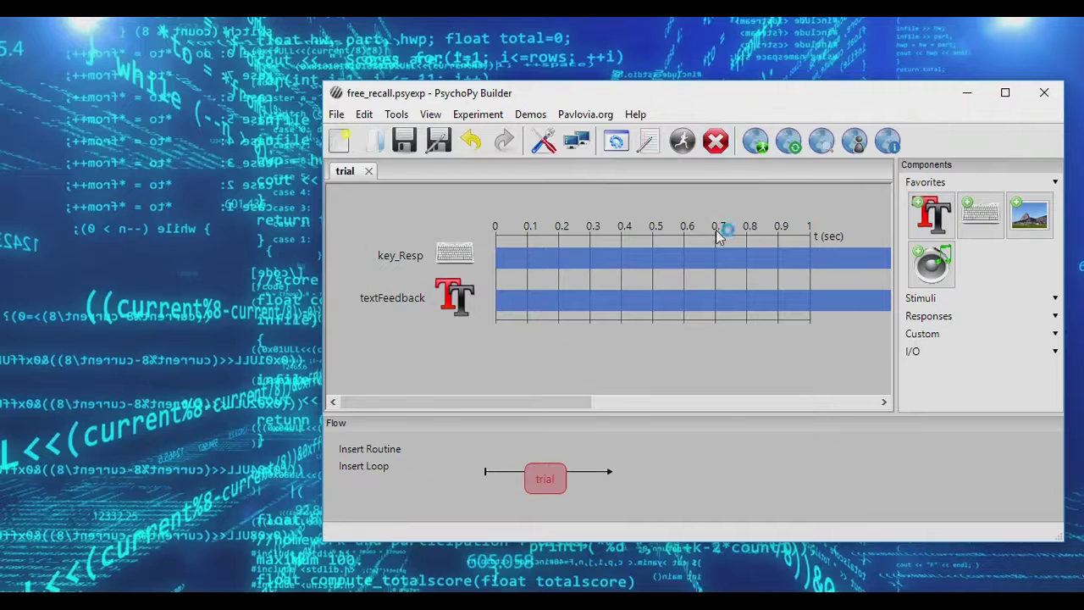
- Run the experiment with the default session information and close its output window
key("ctrl+r")
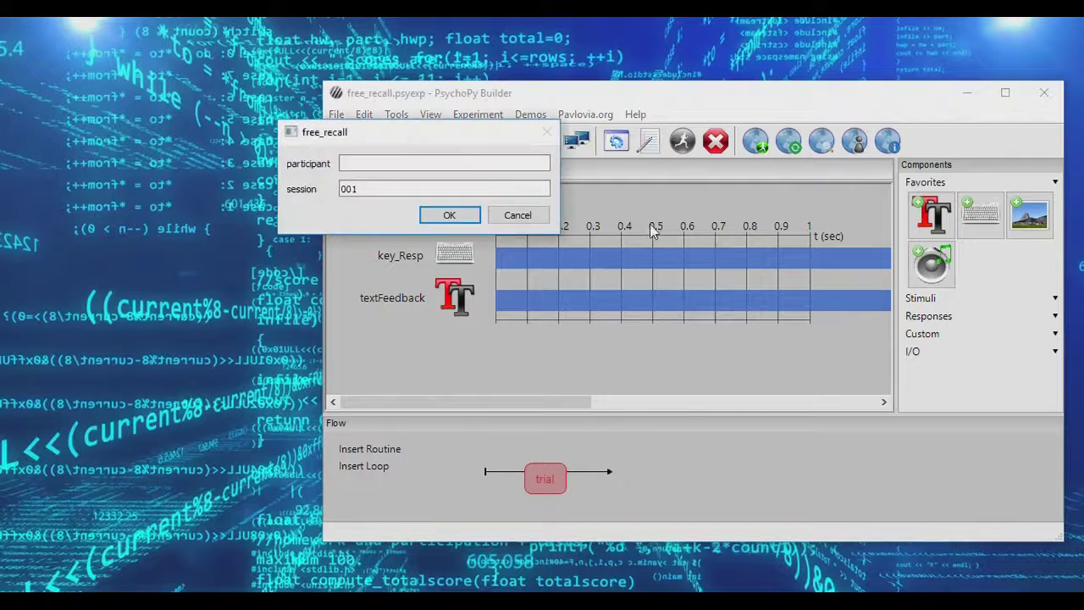
left_click(454, 211)
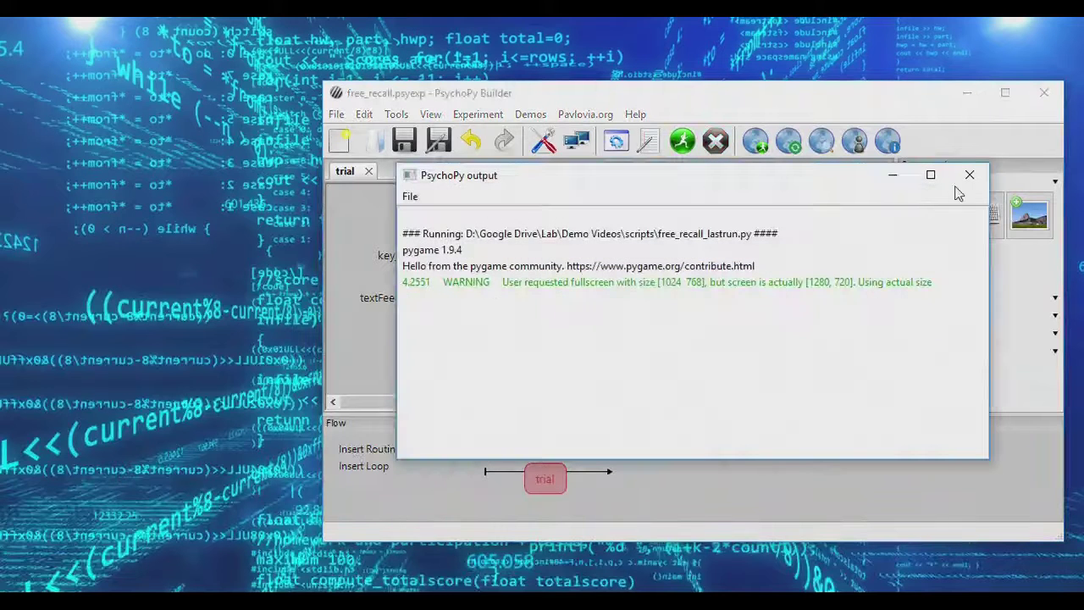
left_click(966, 184)
- Change the textFeedback component's text to $key_Resp.keys, set it to update every frame, and accept its properties
double_click(455, 297)
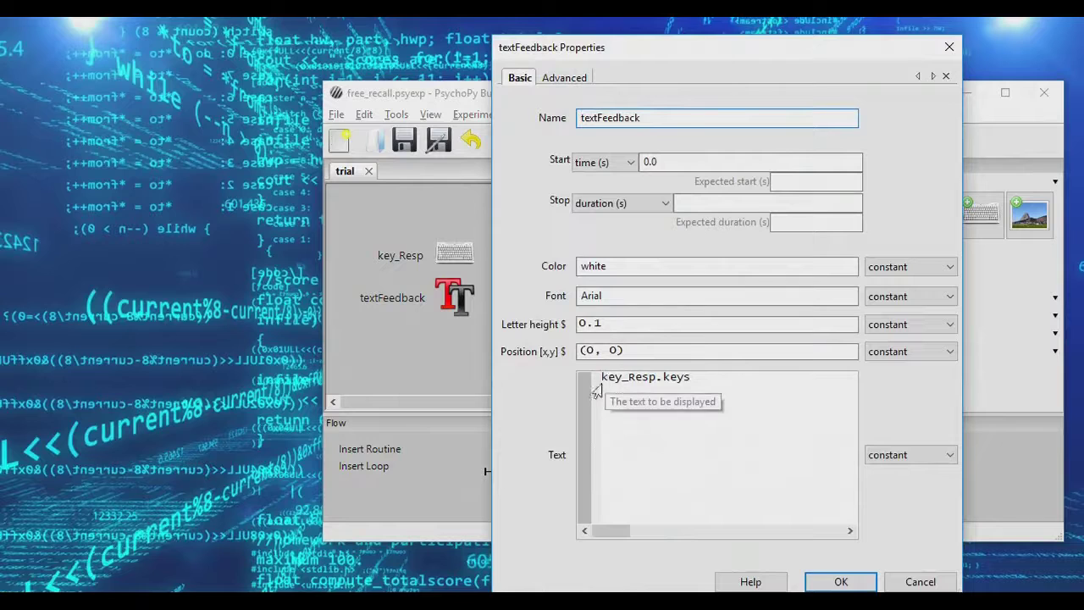
left_click(648, 377)
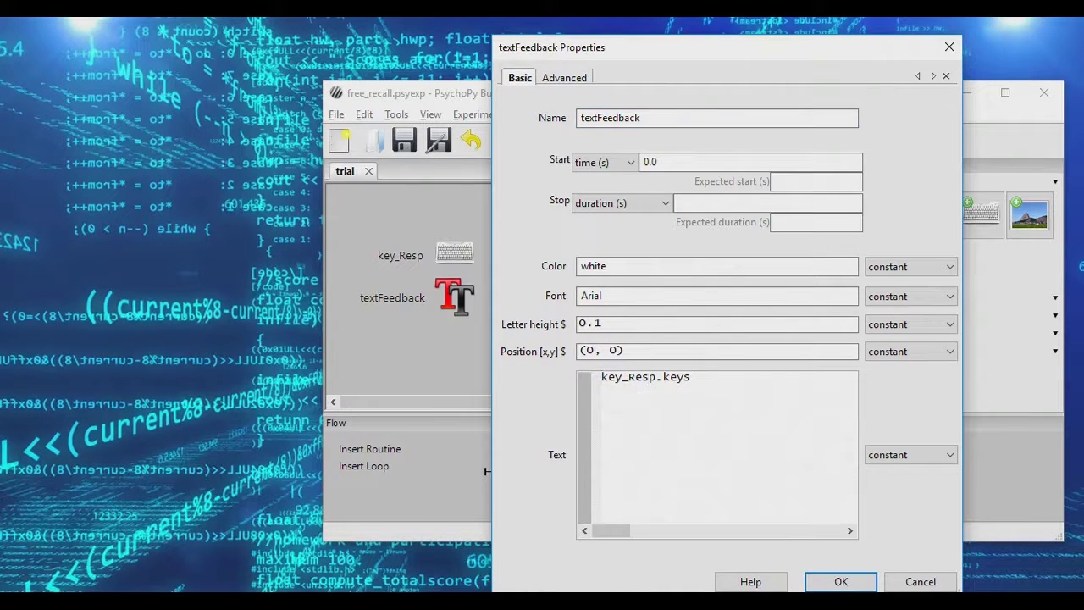
left_click(602, 377)
type("$")
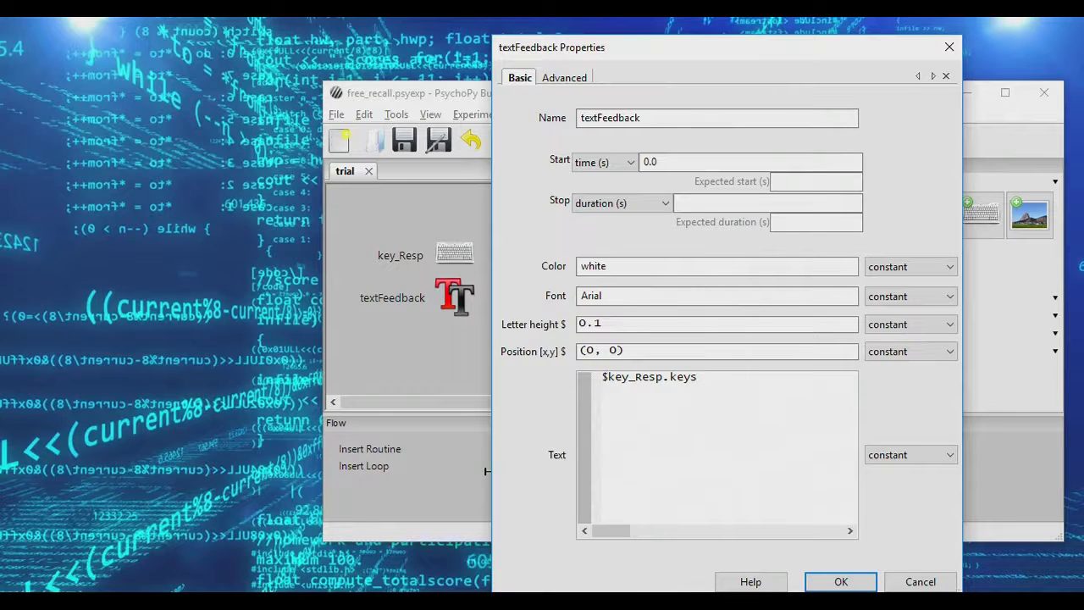
left_click(894, 459)
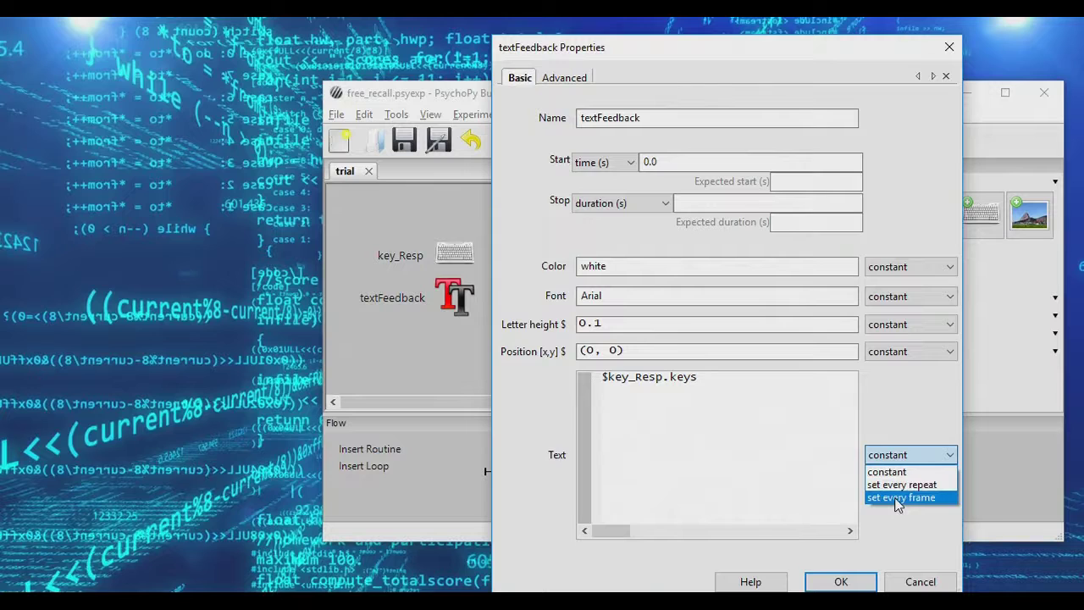
left_click(897, 499)
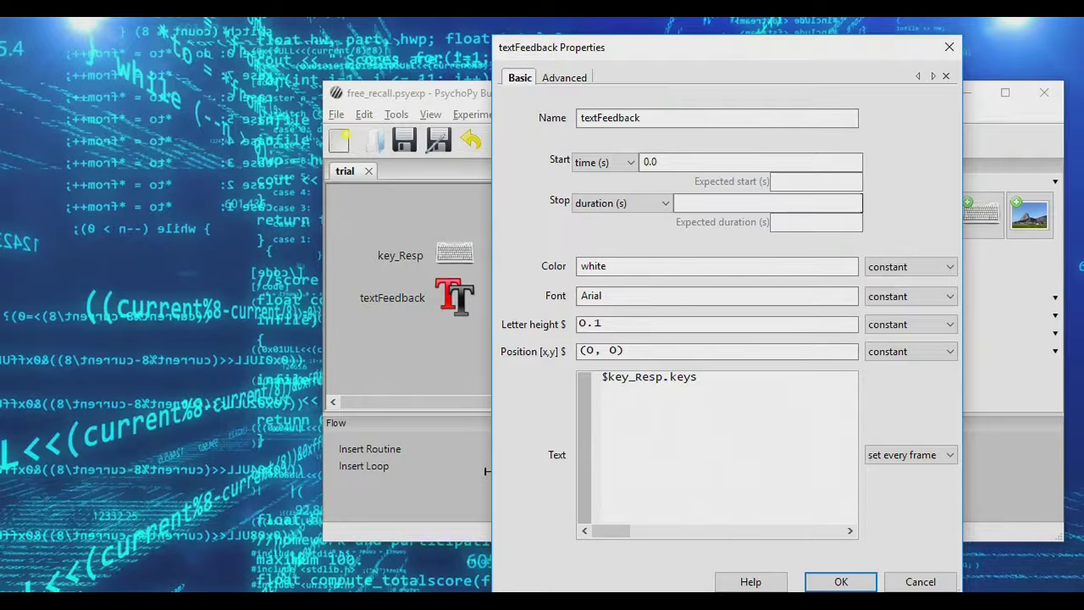
key("Return")
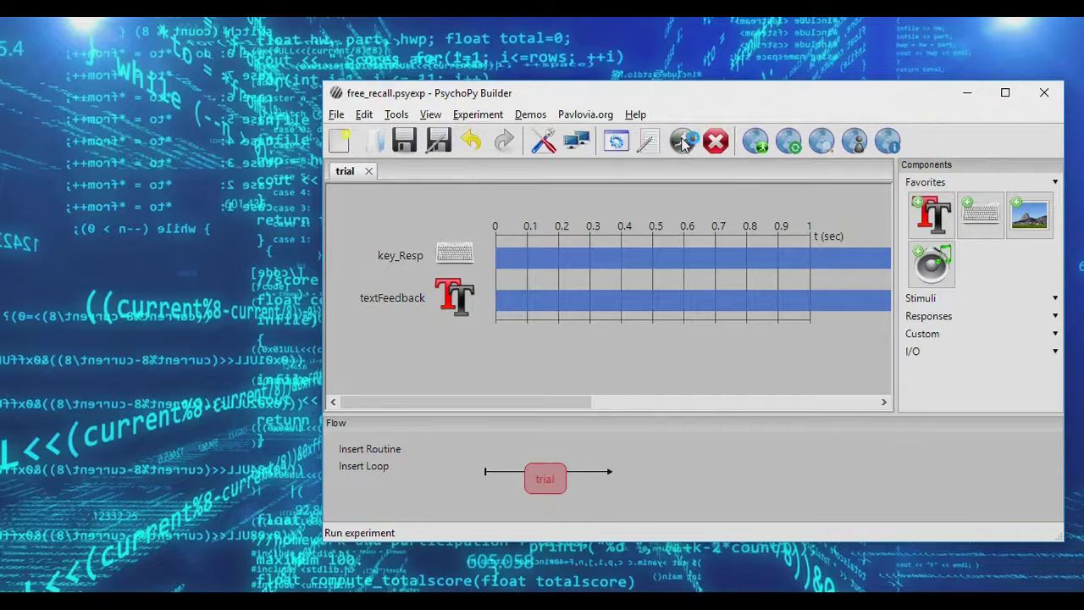
- Run the experiment, test the text feedback with several letters and backspaces, and close the output window
left_click(684, 142)
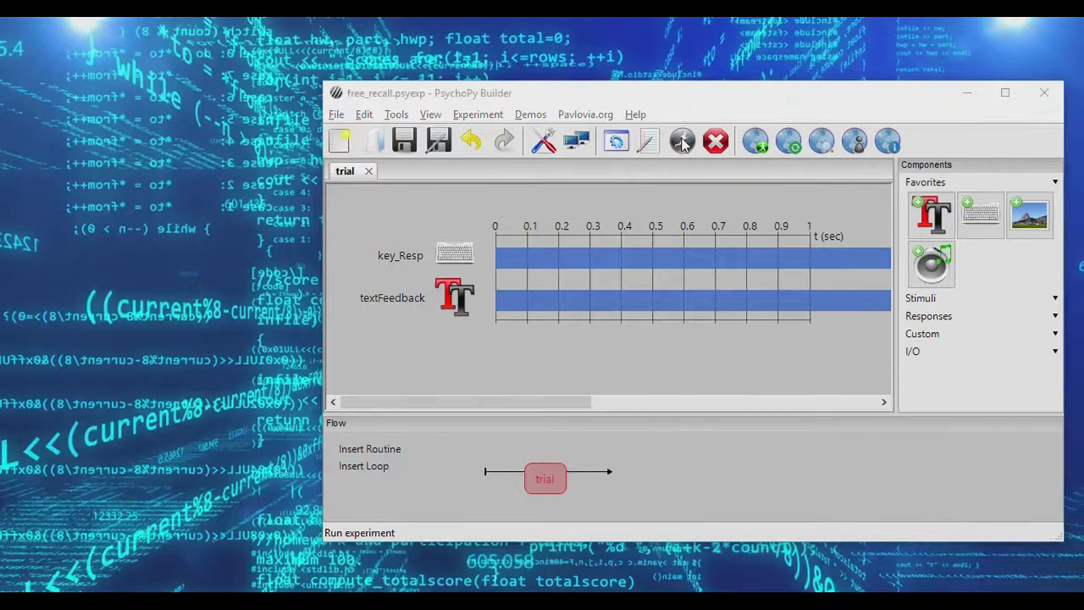
key("Return")
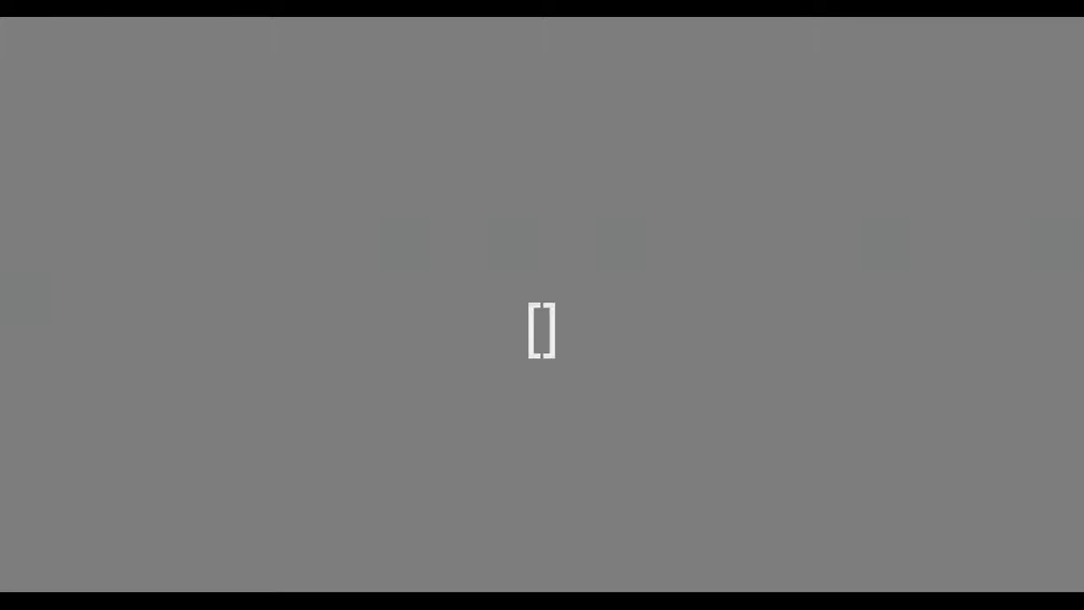
key("j")
key("f")
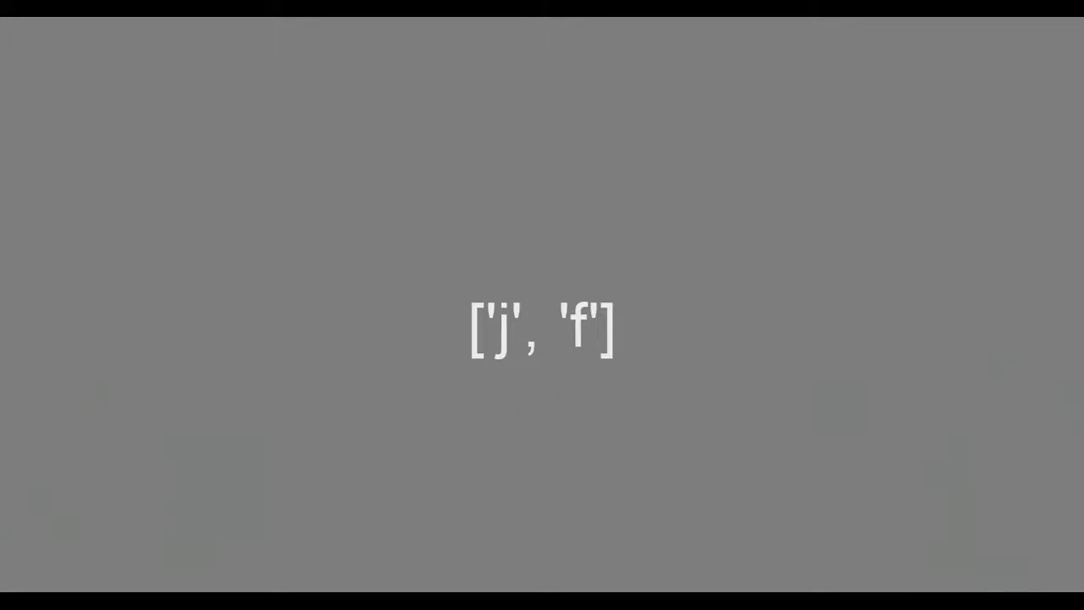
key("BackSpace")
key("f")
key("e")
key("BackSpace")
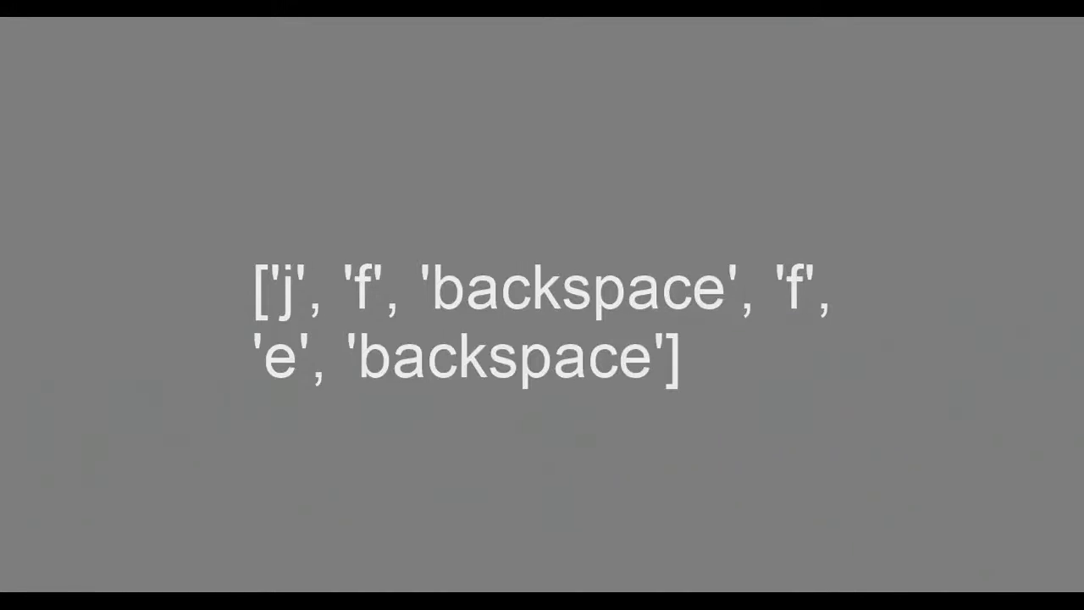
key("r")
key("e")
key("i")
key("w")
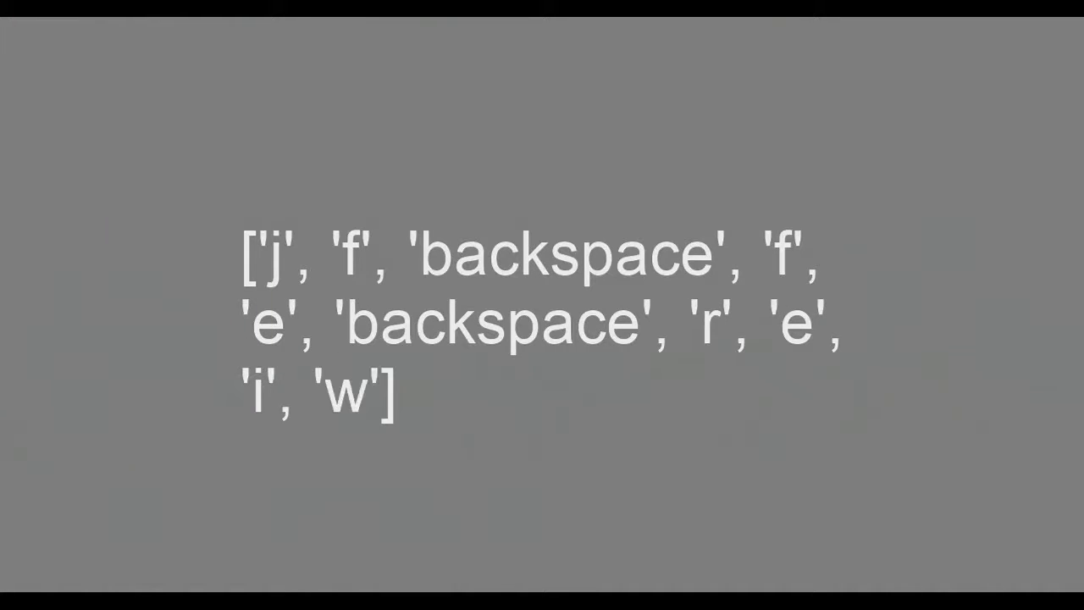
key("BackSpace")
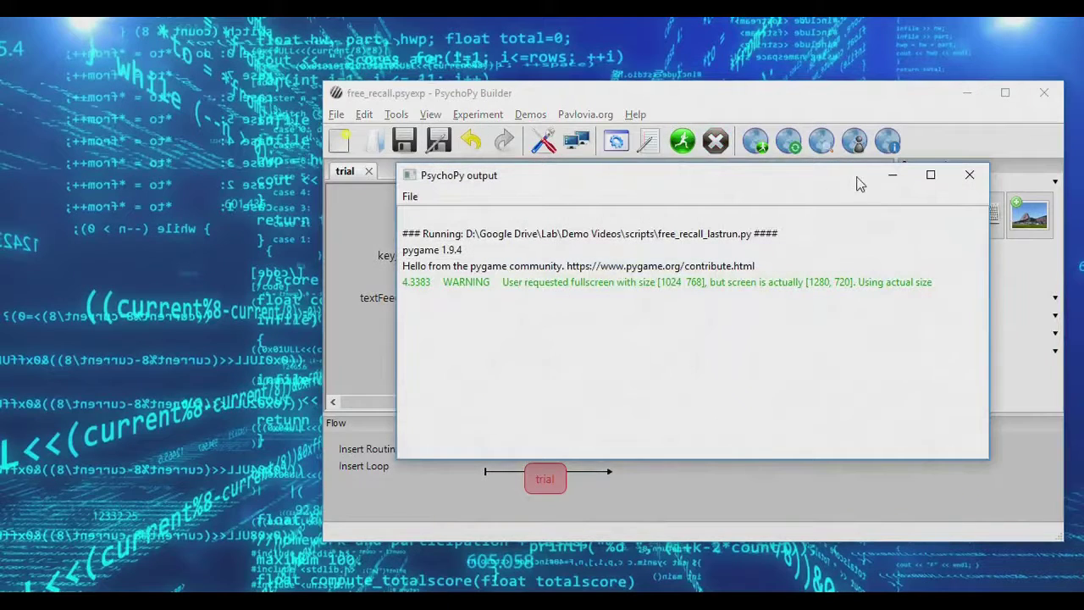
left_click(969, 175)
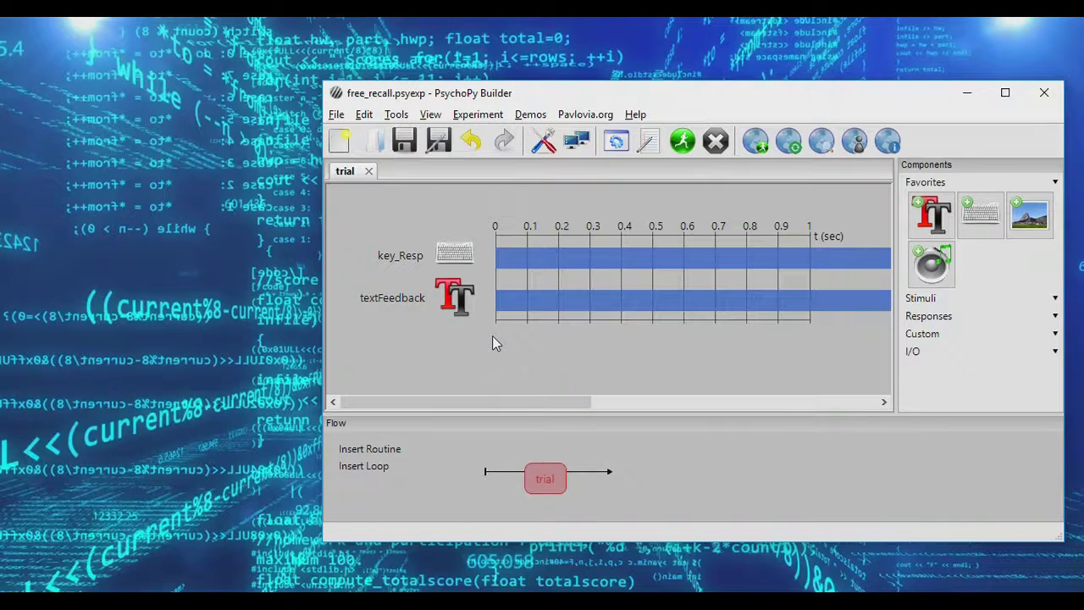
- Wrap the textFeedback component's text in a join call, ''.join($key_Resp.keys), and accept its properties
left_click(456, 305)
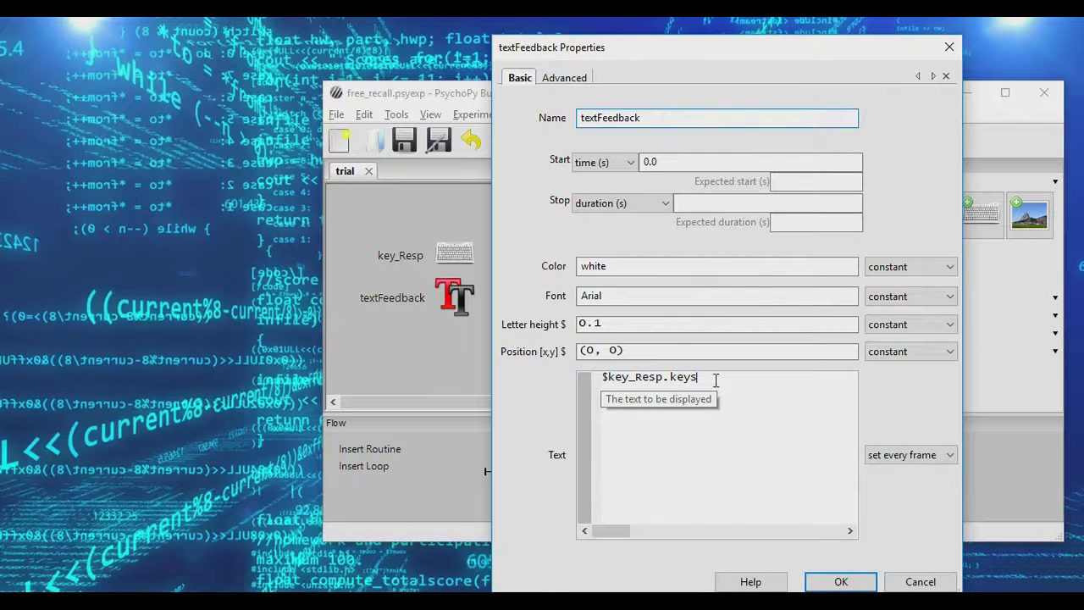
left_click(717, 382)
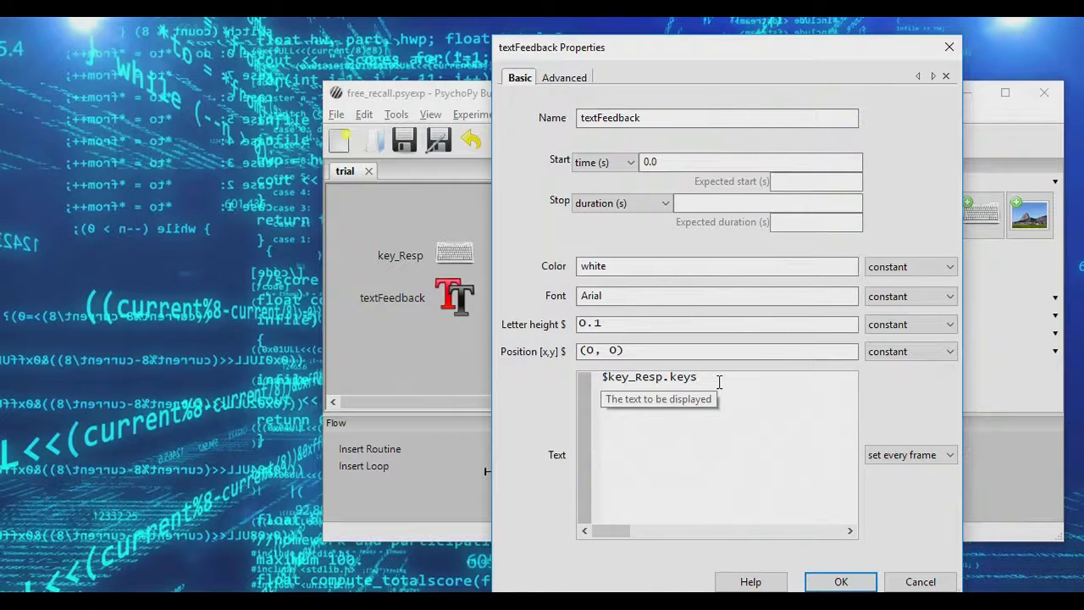
key("Home")
type("''.join")
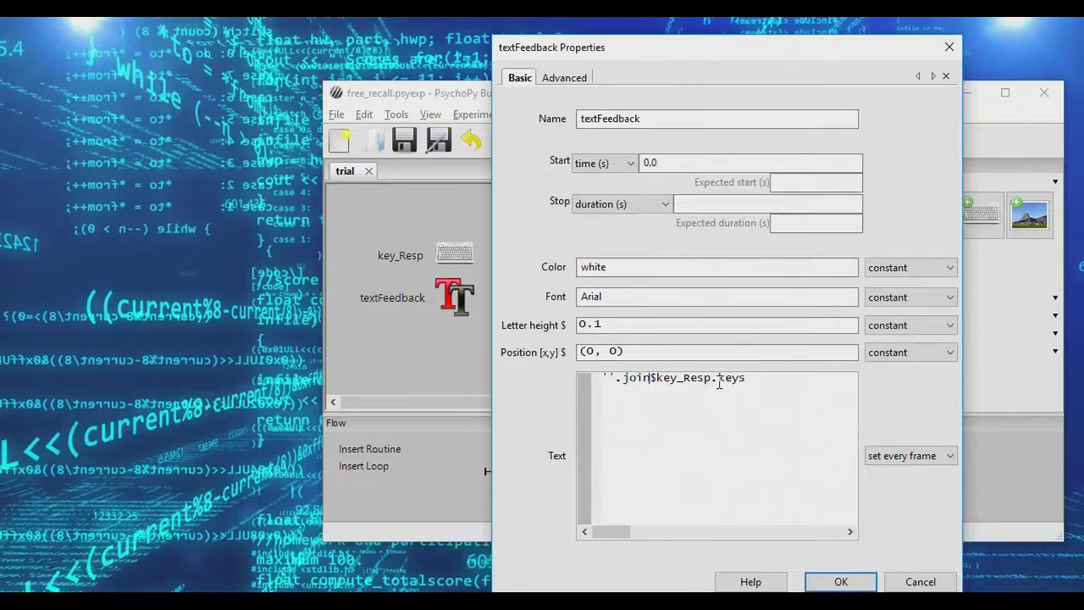
type("(")
key("End")
type(")")
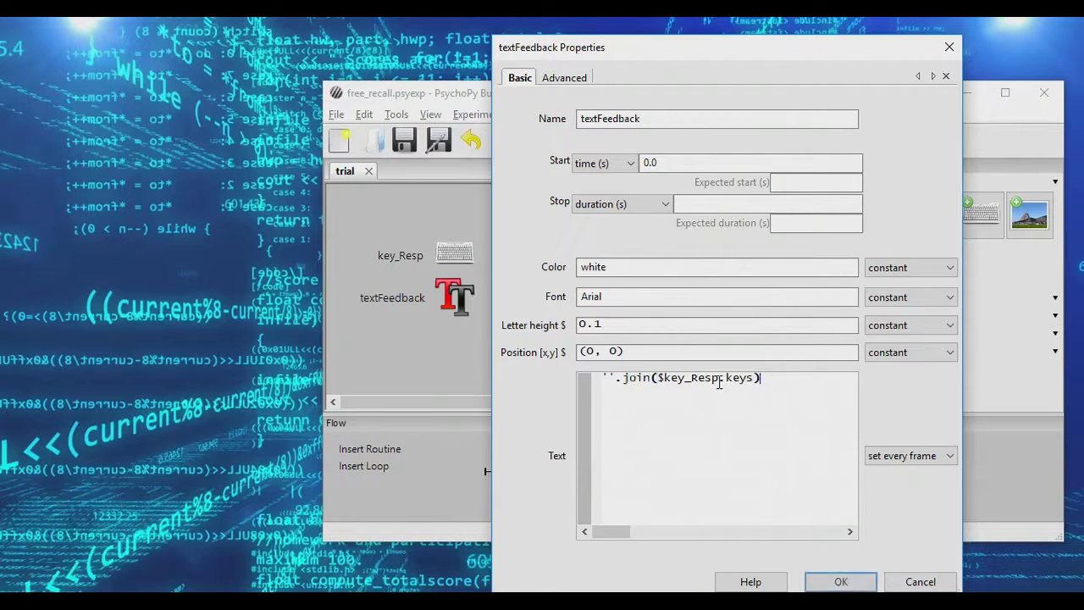
left_click(658, 378)
left_click(624, 394)
left_click_drag(616, 379, 599, 379)
left_click(613, 378)
left_click_drag(614, 378, 754, 378)
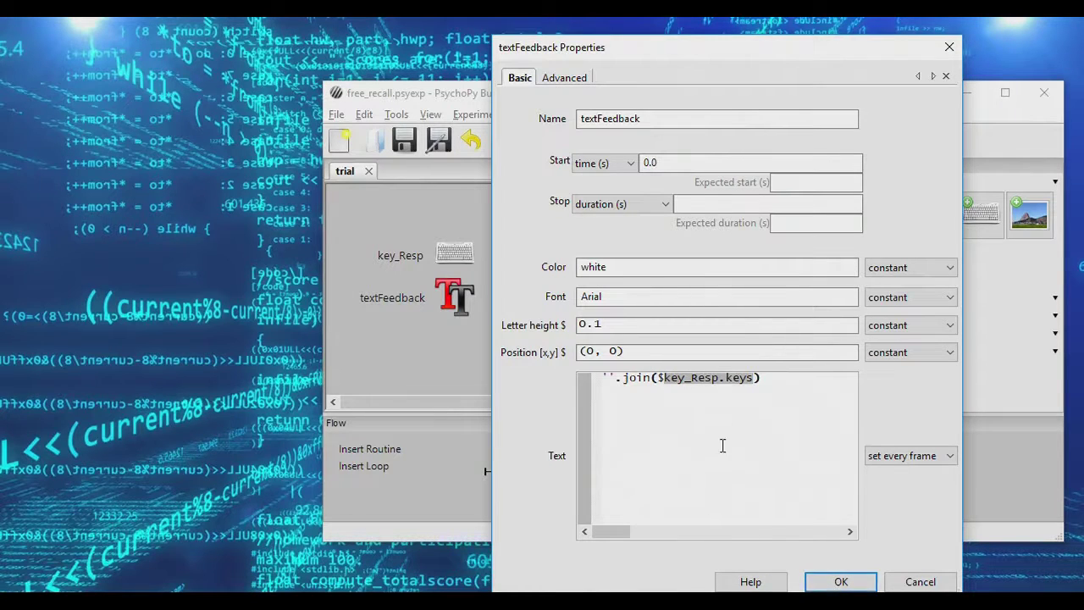
left_click(678, 381)
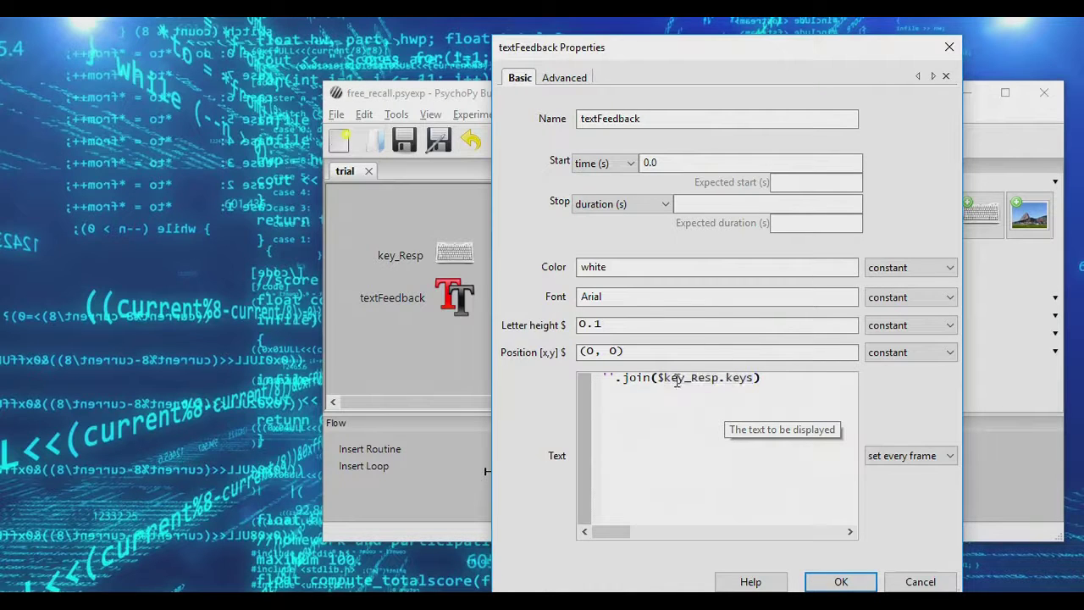
left_click(838, 581)
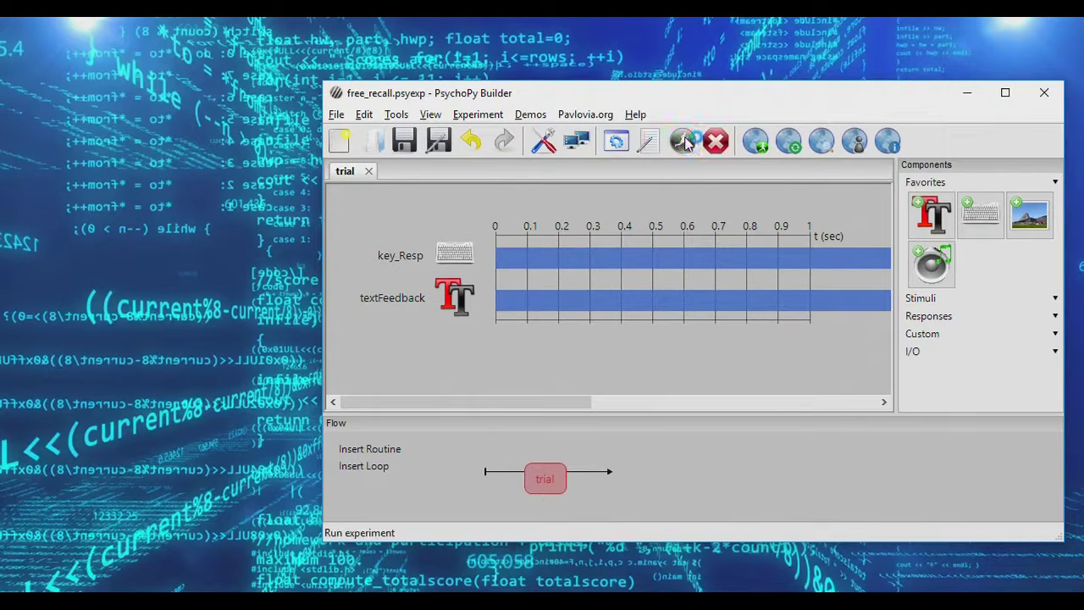
- Run the experiment, test the joined feedback with "thisismetyping", random letters, a backspace and a return, and quit the run
left_click(685, 141)
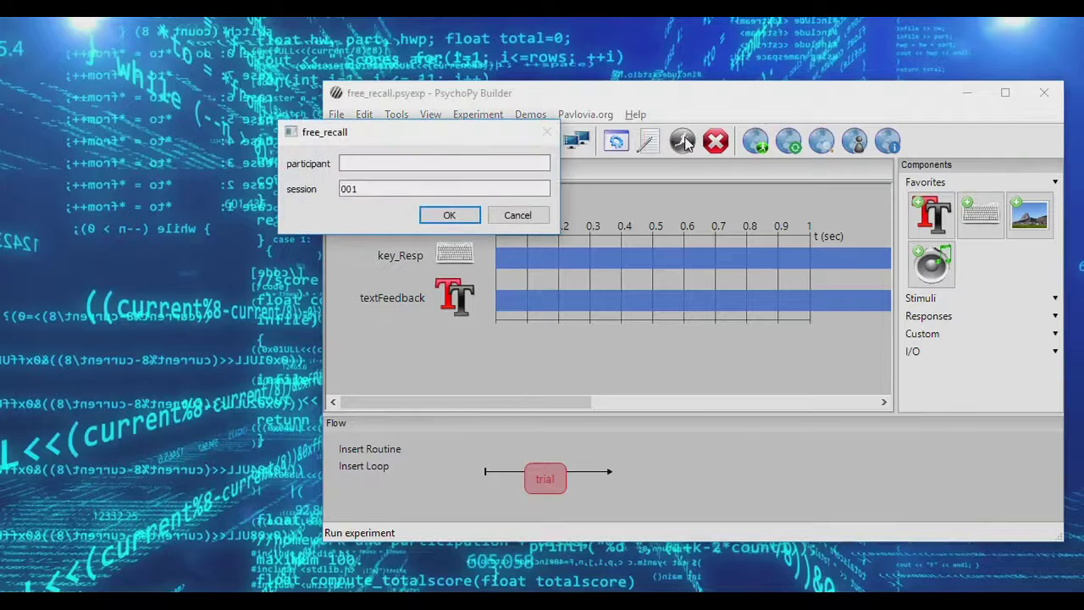
key("Return")
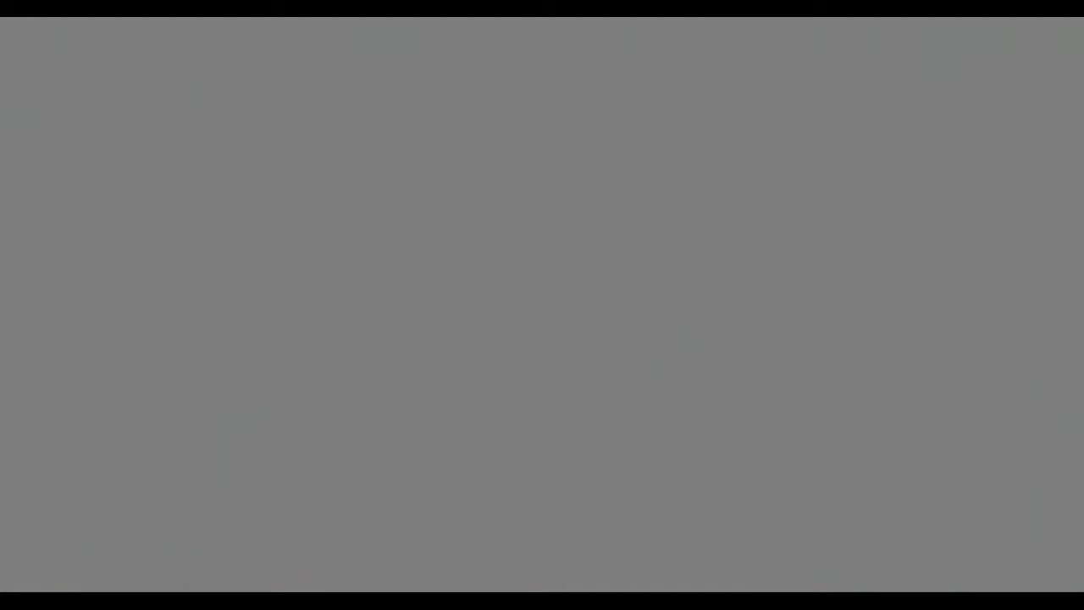
type("this")
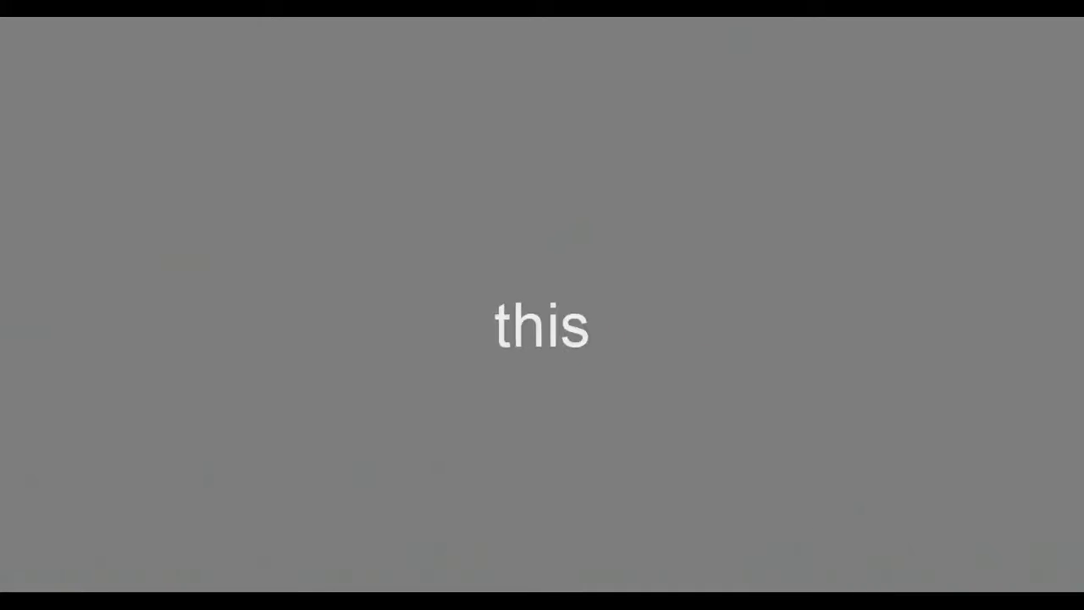
type("ismetyping")
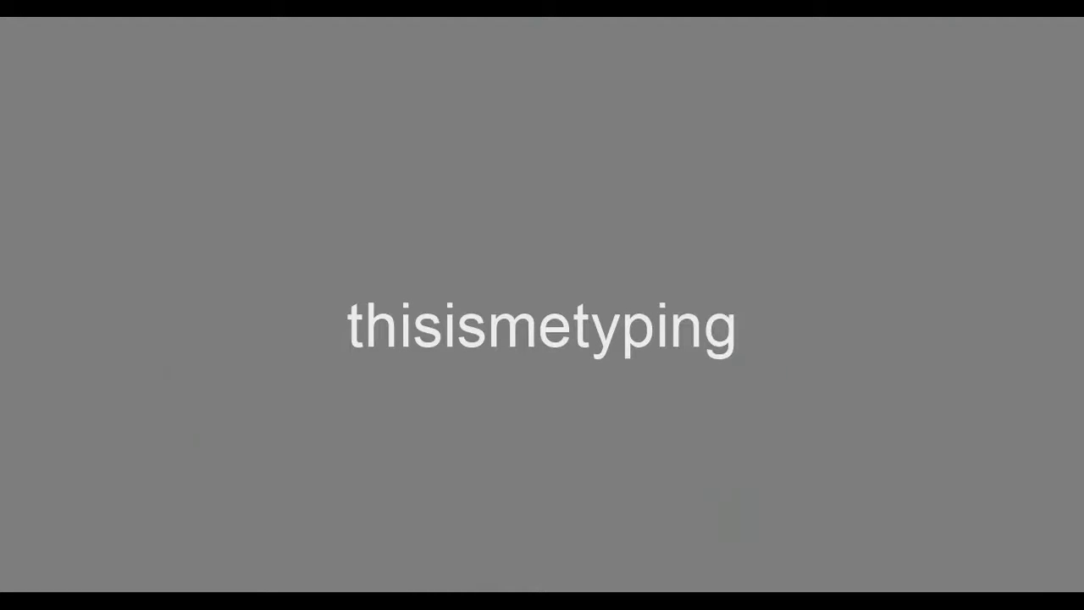
type("jfhdj")
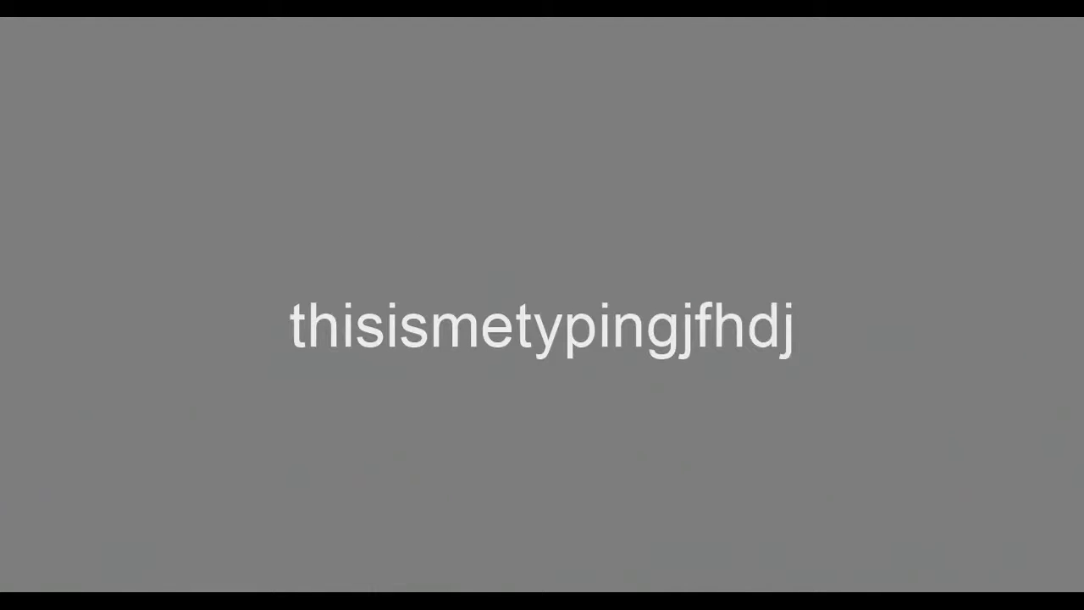
type("jd")
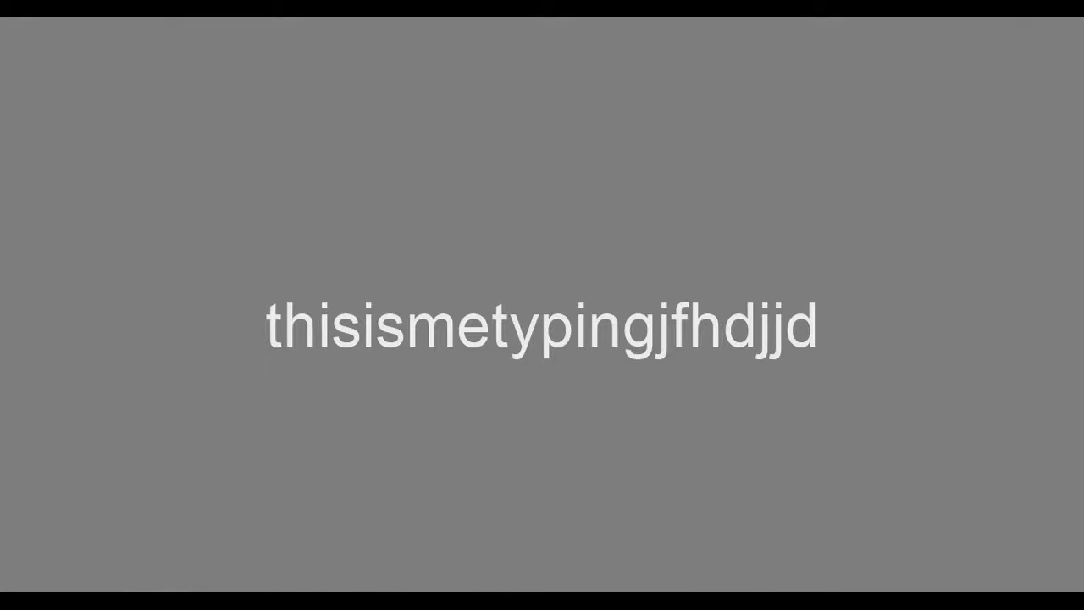
key("BackSpace")
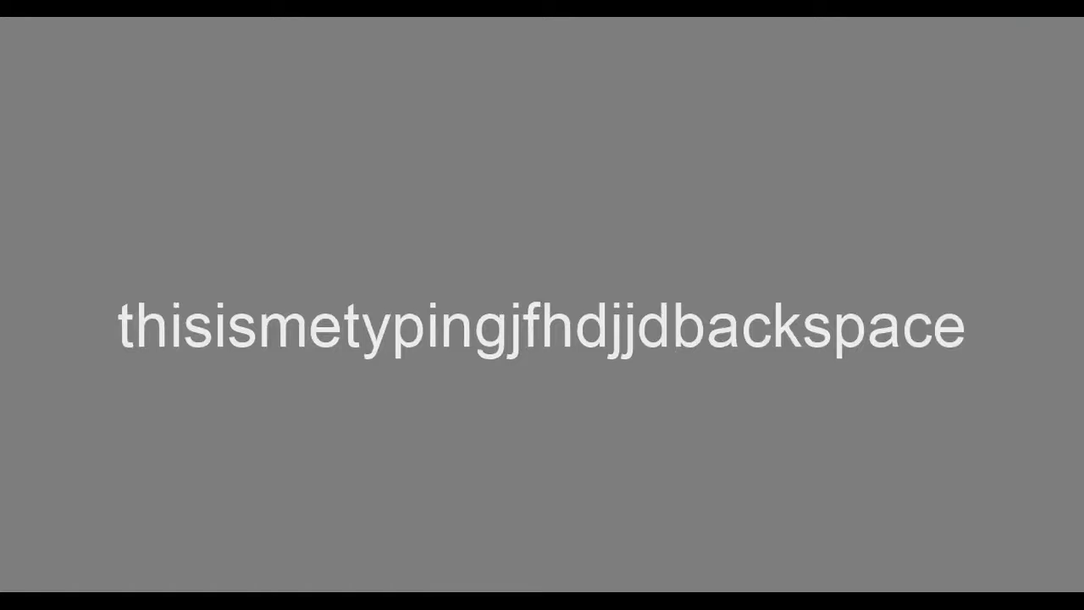
key("Return")
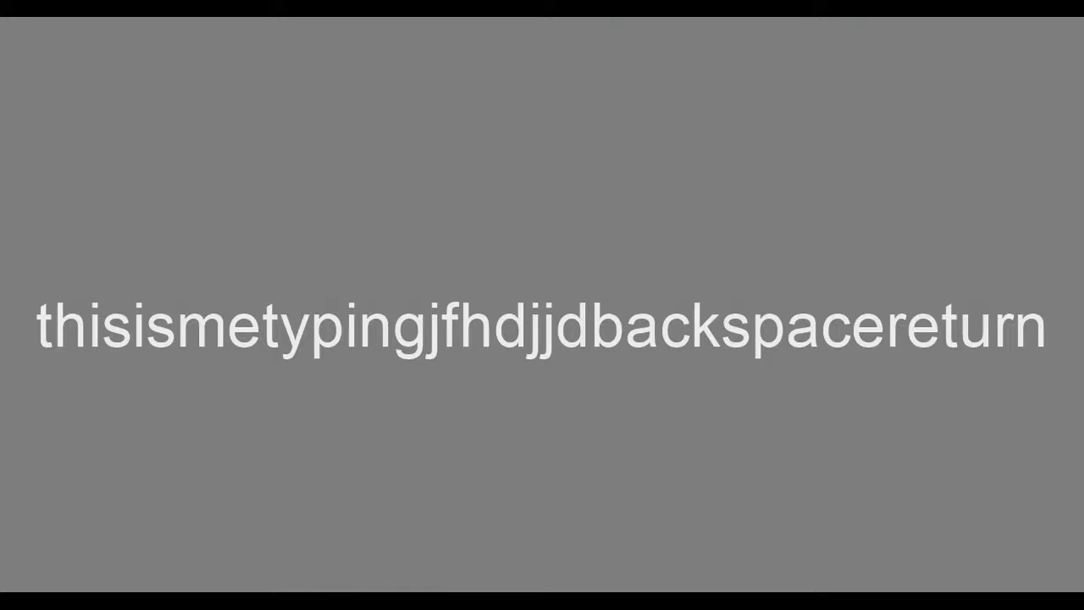
key("Escape")
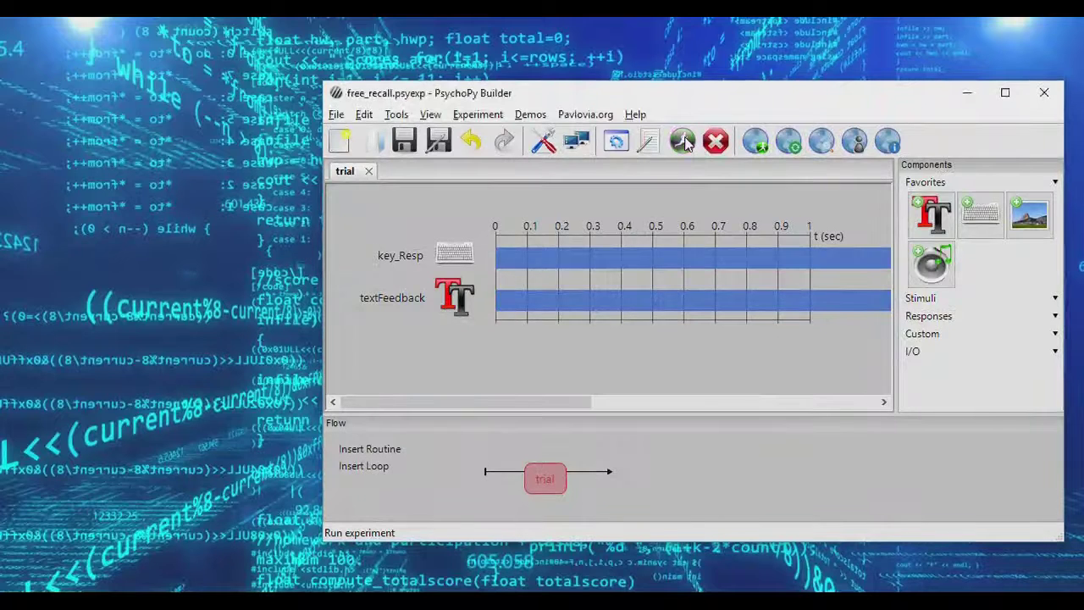
left_click(366, 358)
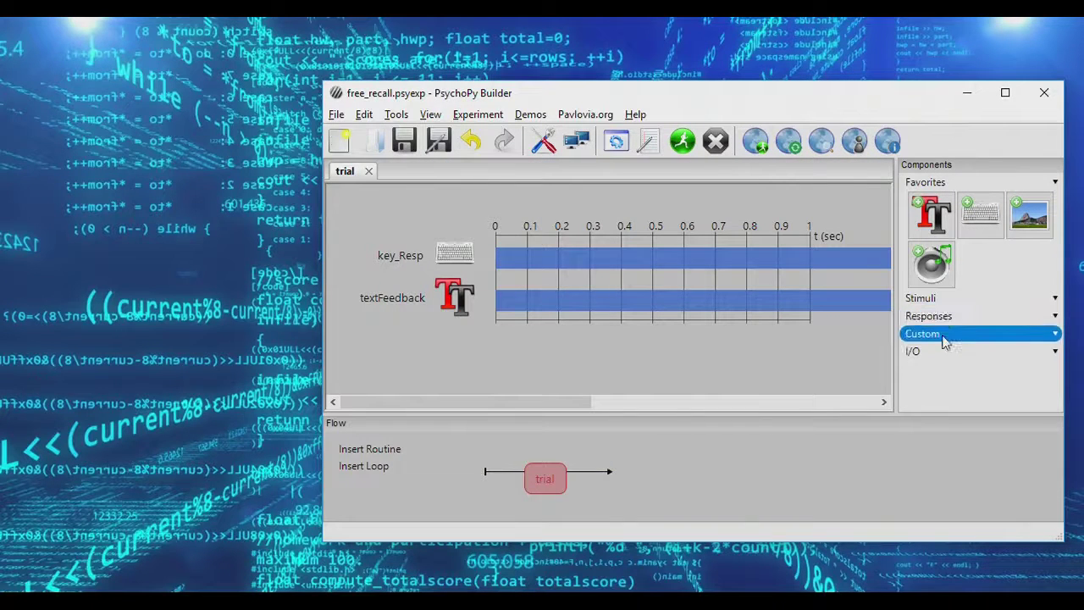
- Add a custom code component to the trial routine and name it codeRecall
left_click(947, 338)
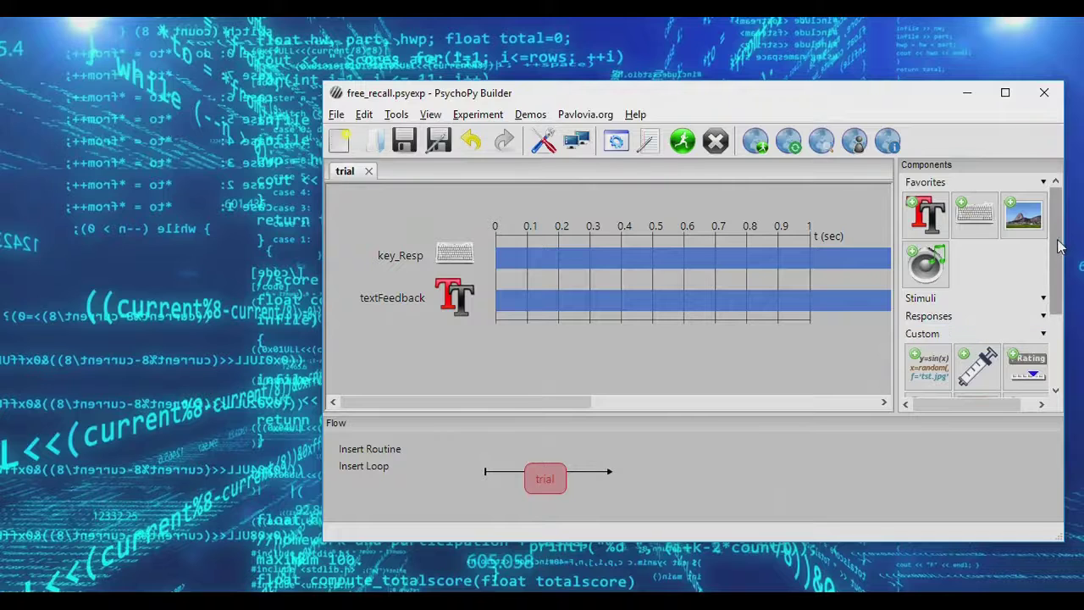
scroll(1059, 245, "down", 2)
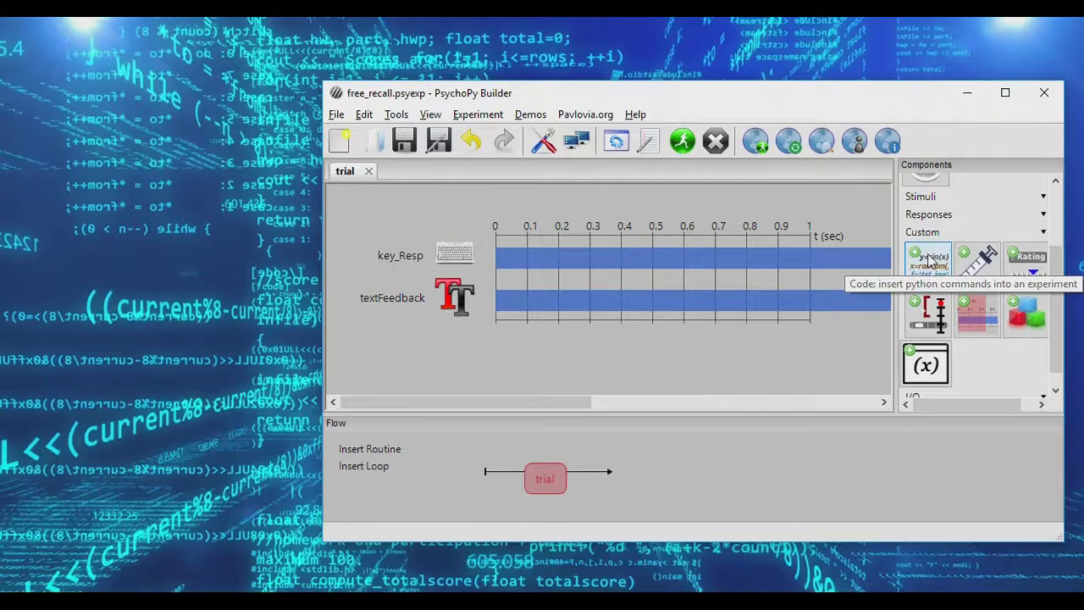
left_click(929, 261)
left_click(394, 144)
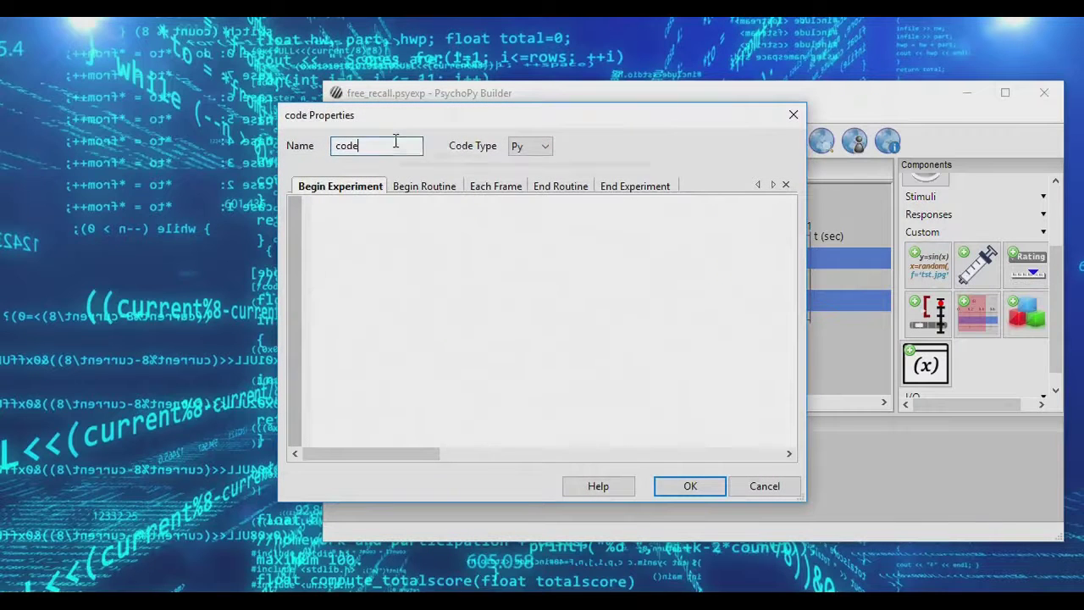
type("Recall")
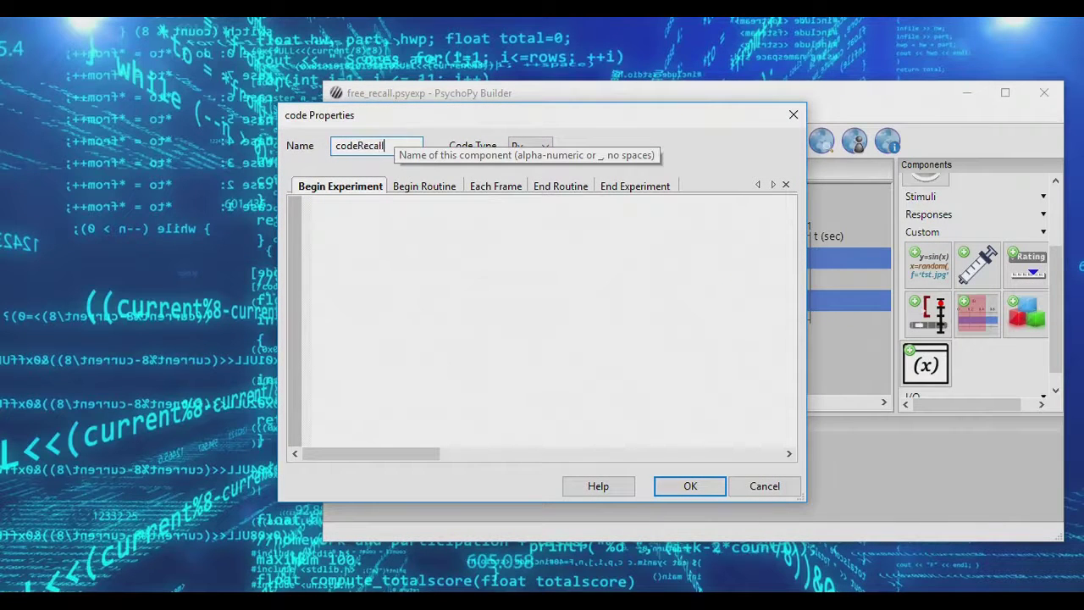
left_click_drag(448, 120, 235, 118)
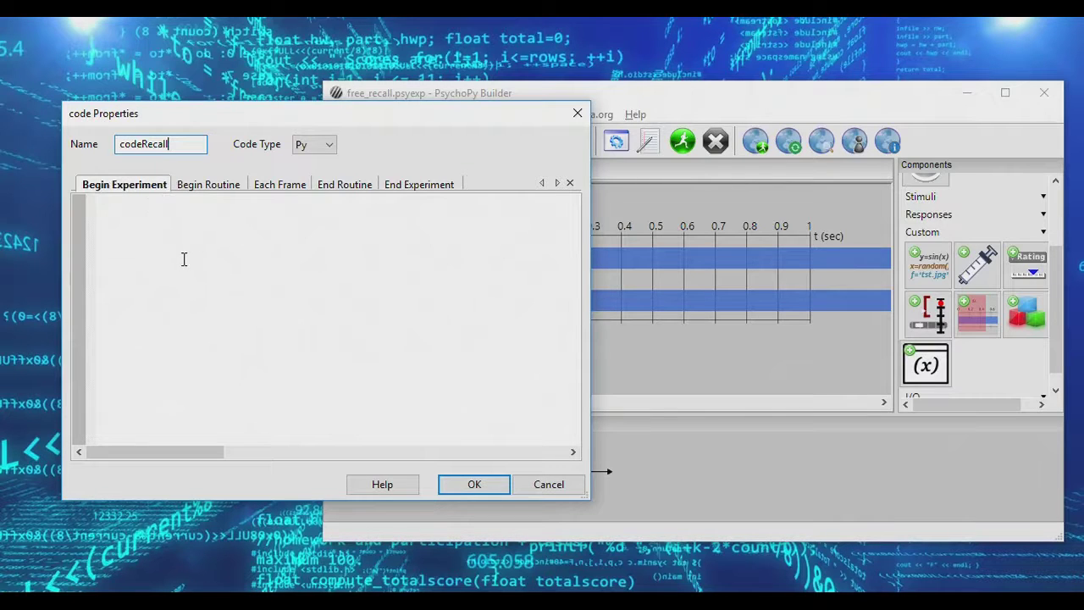
- Start codeRecall's Each Frame code with the condition if("backspace" in key_Resp.keys):
left_click(202, 188)
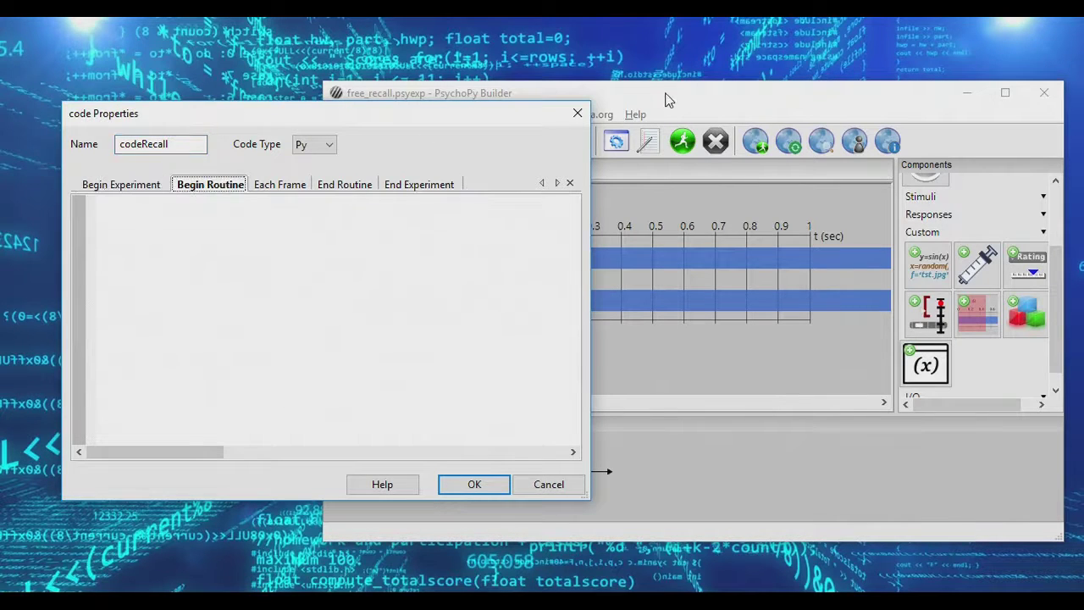
left_click_drag(424, 120, 988, 105)
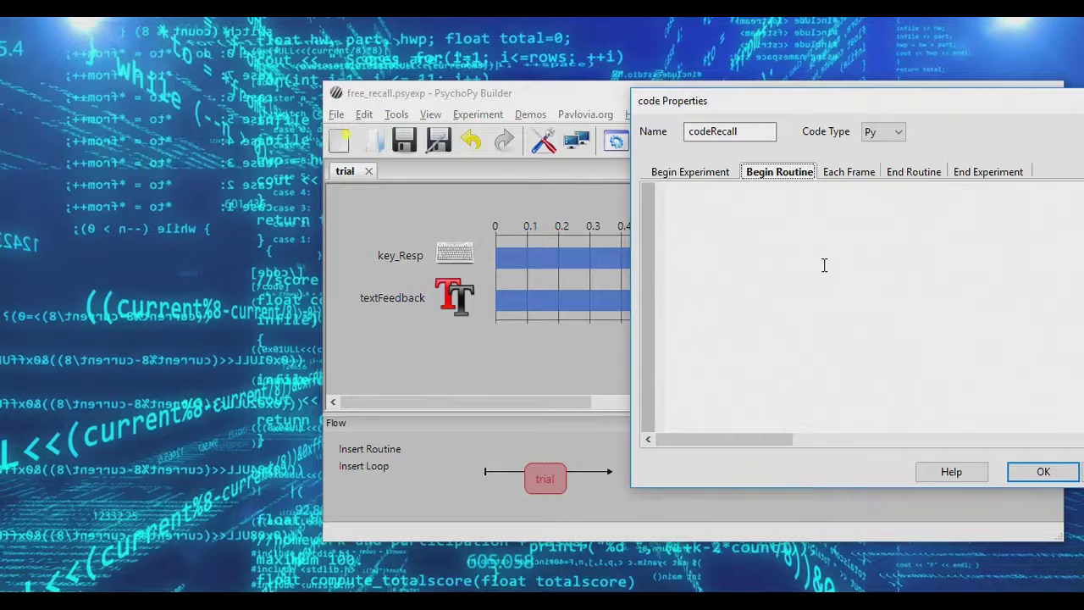
left_click(845, 174)
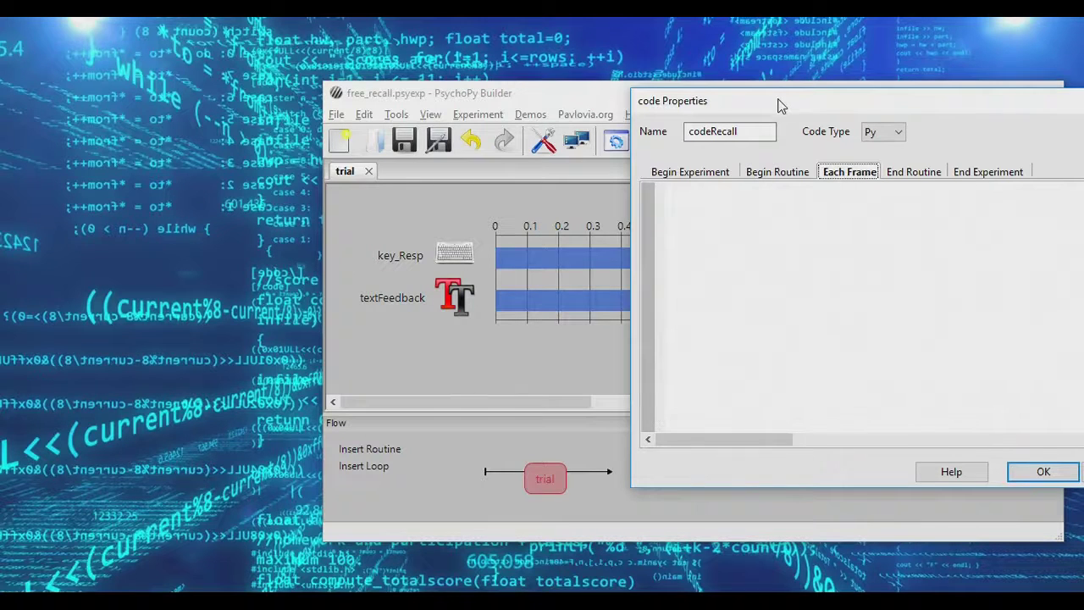
mouse_move(780, 105)
left_mouse_down()
mouse_move(754, 116)
mouse_move(626, 116)
mouse_move(777, 116)
left_mouse_up()
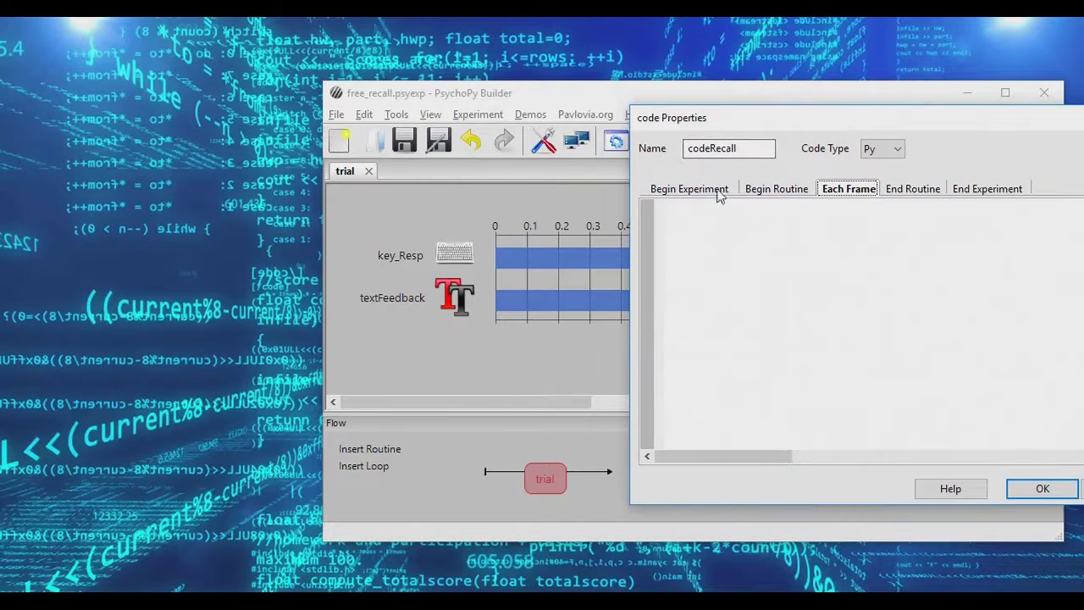
left_click(806, 254)
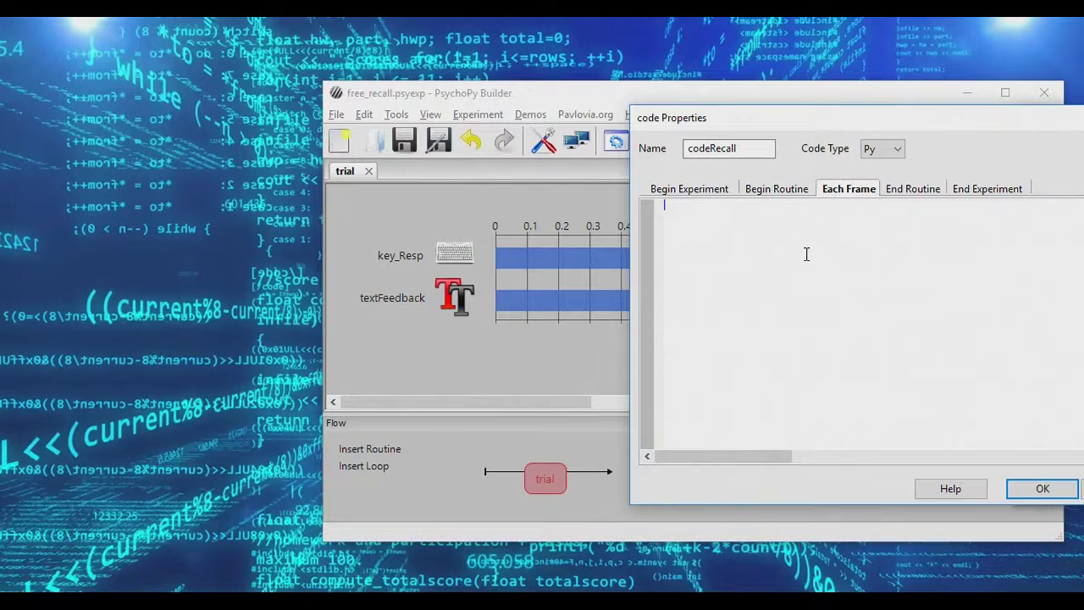
type("if(\"backspace\" in key_resp")
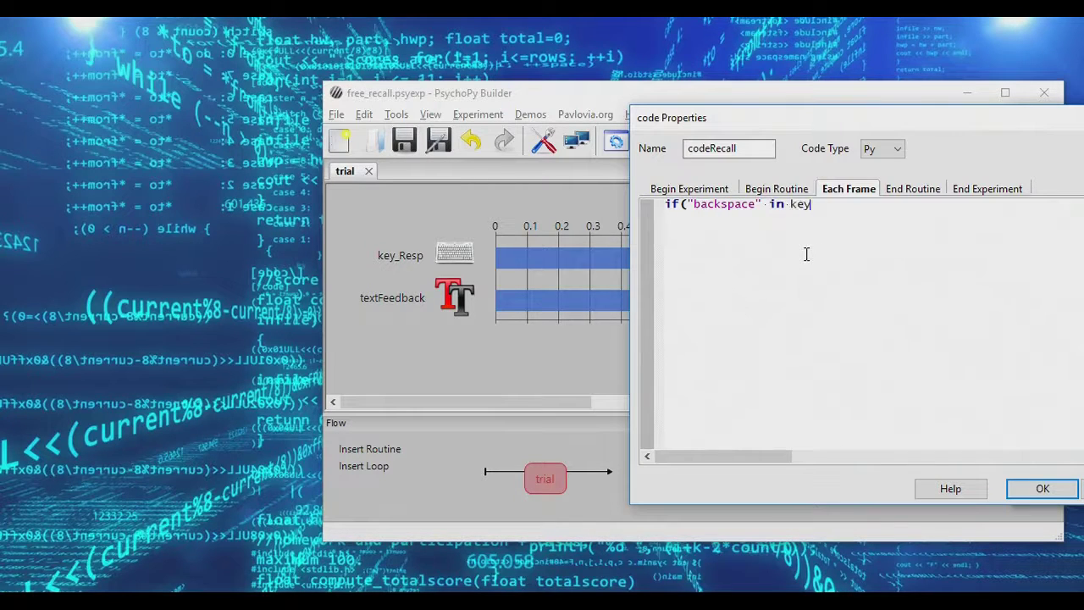
key("BackSpace")
key("BackSpace")
key("BackSpace")
key("BackSpace")
type("Resp.keys):")
- Under the backspace condition, add the indented calls key_Resp.keys.remove("backspace") and key_Resp.keys.pop(), separated by a blank line
key("Return")
type("key_")
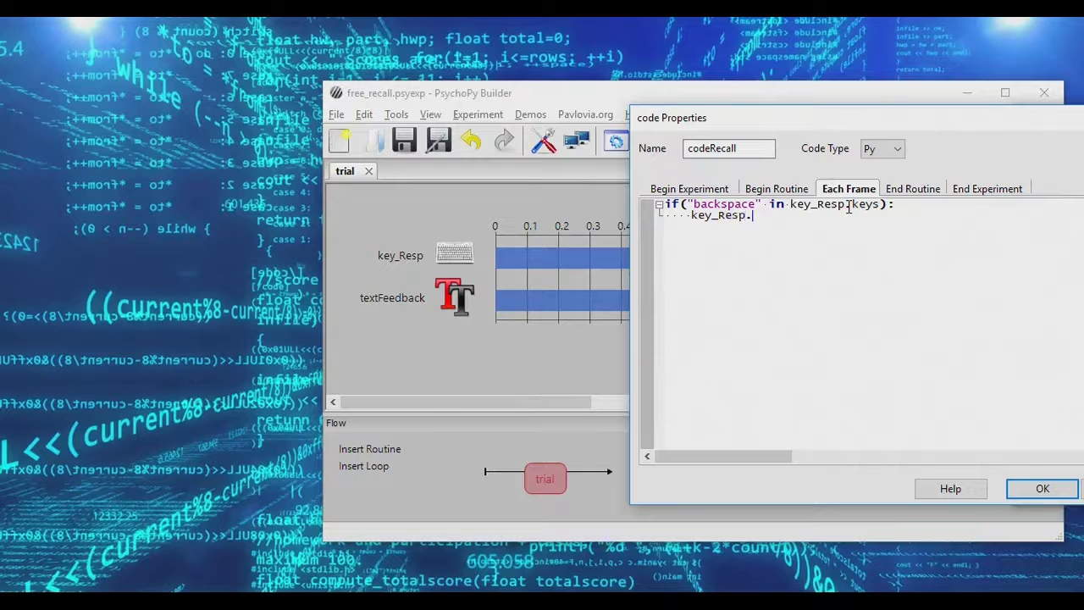
type("keys.remove(\"backspace")
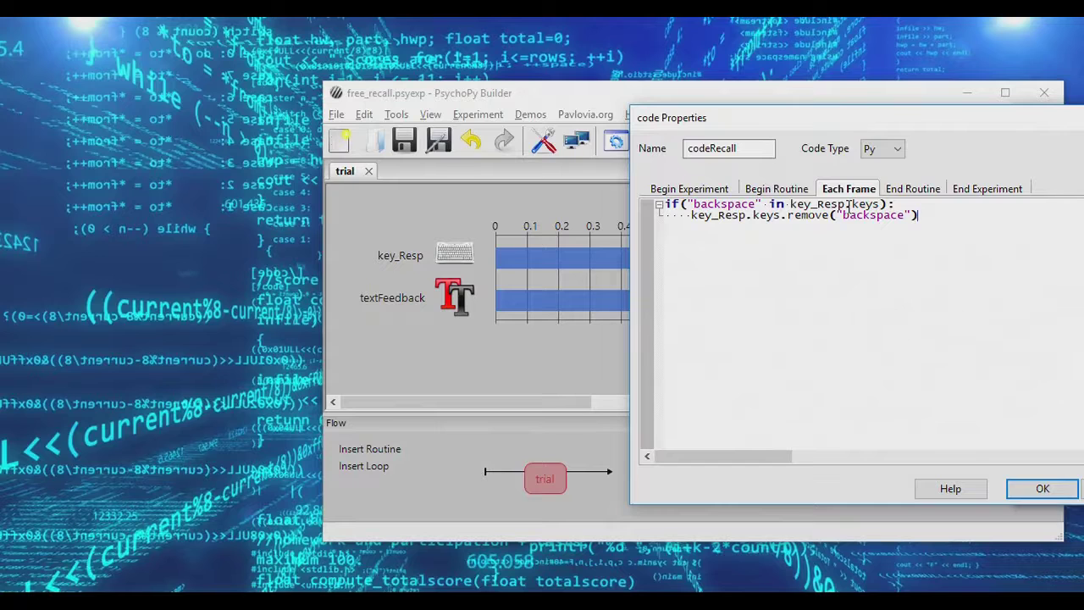
key("Return")
type("key_Resp.keys.pop()")
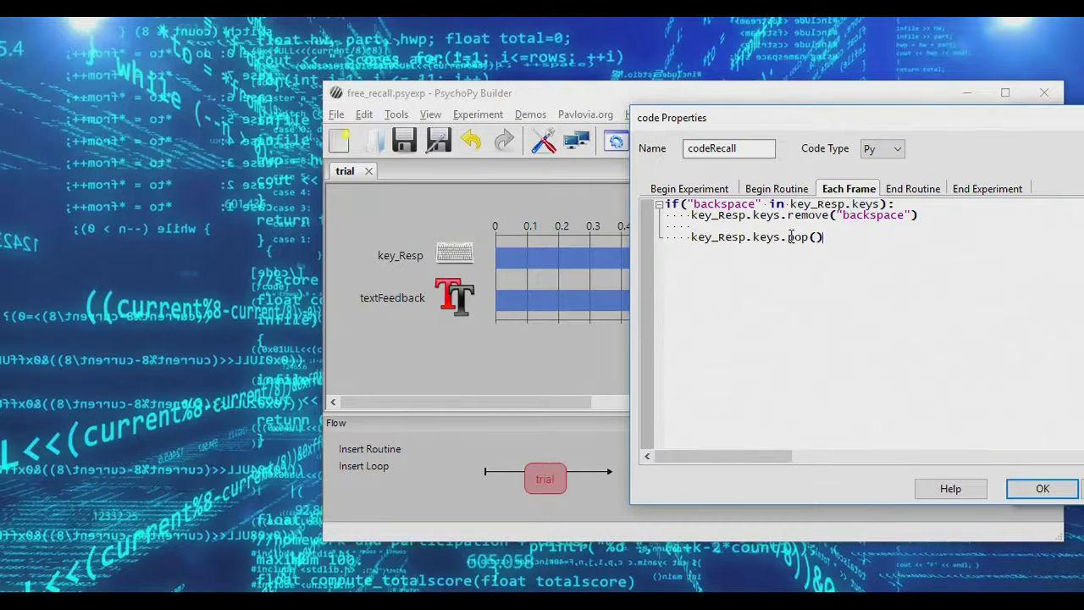
- Insert another empty line directly above the key_Resp.keys.pop() call
left_click(814, 237)
left_click(841, 205)
left_click(833, 238)
left_click(758, 229)
key("Return")
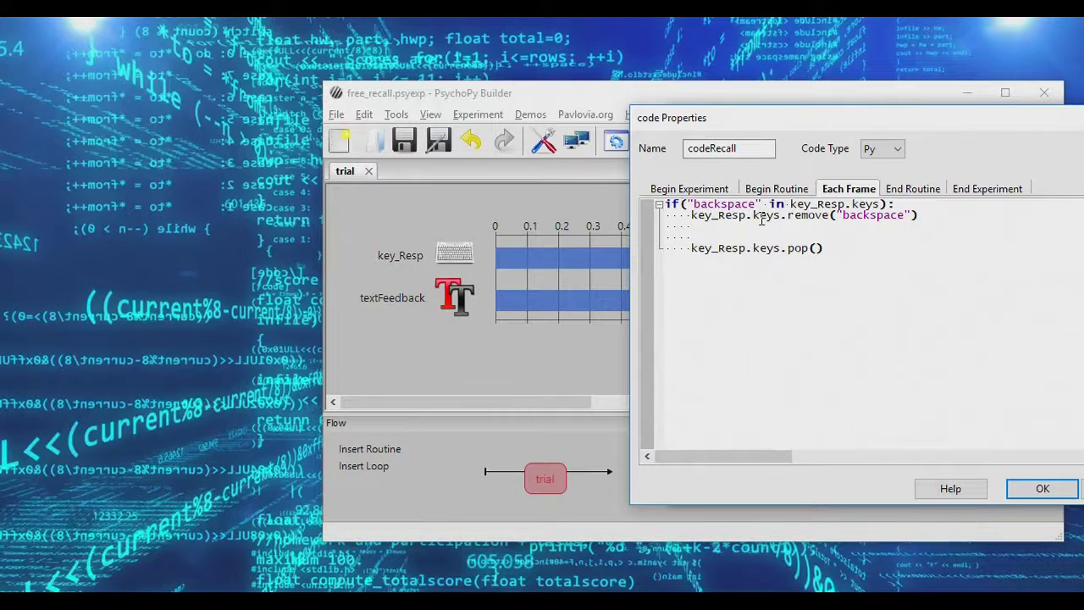
left_click_drag(690, 216, 922, 215)
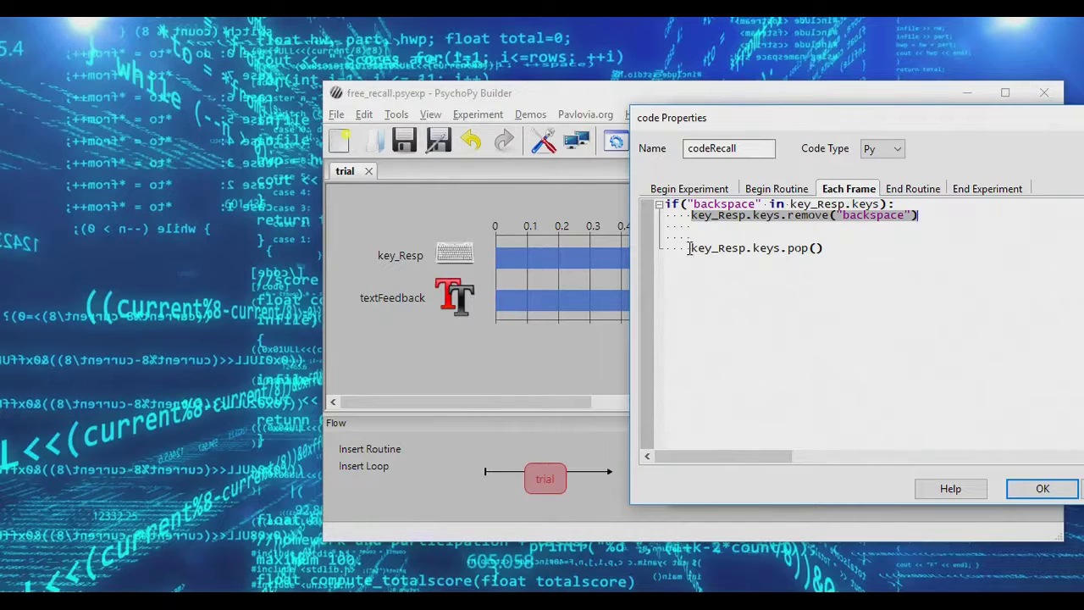
left_click_drag(691, 248, 828, 248)
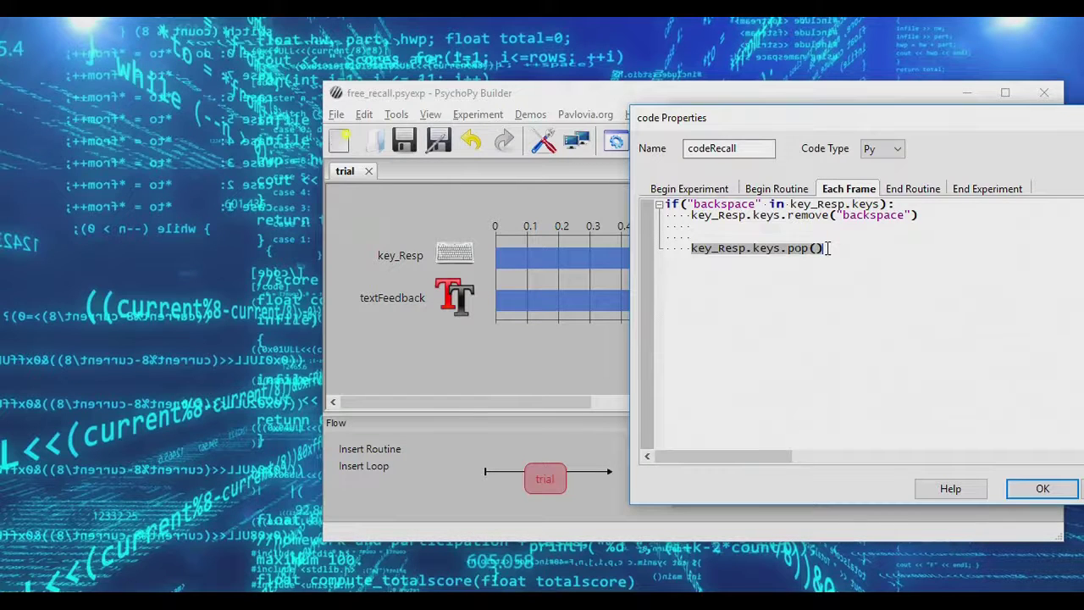
key("Up")
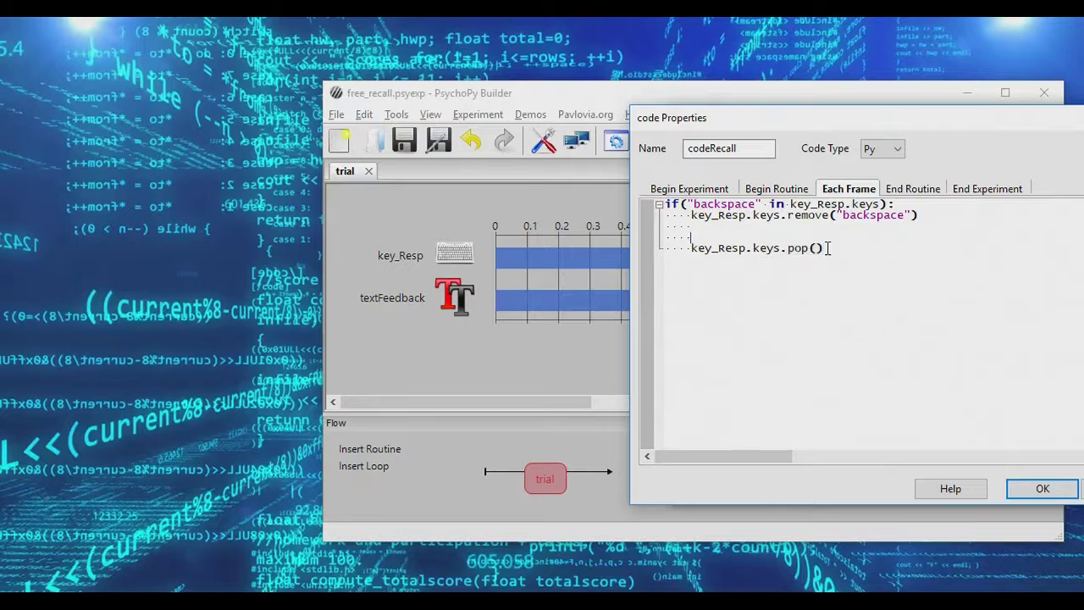
- Nest the pop call under a new condition, if(len(key_Resp.keys) > 0):, and accept the codeRecall properties
type("if(")
type("key_")
key("BackSpace")
key("BackSpace")
key("BackSpace")
type("len(key_Resp.keys) > 0):")
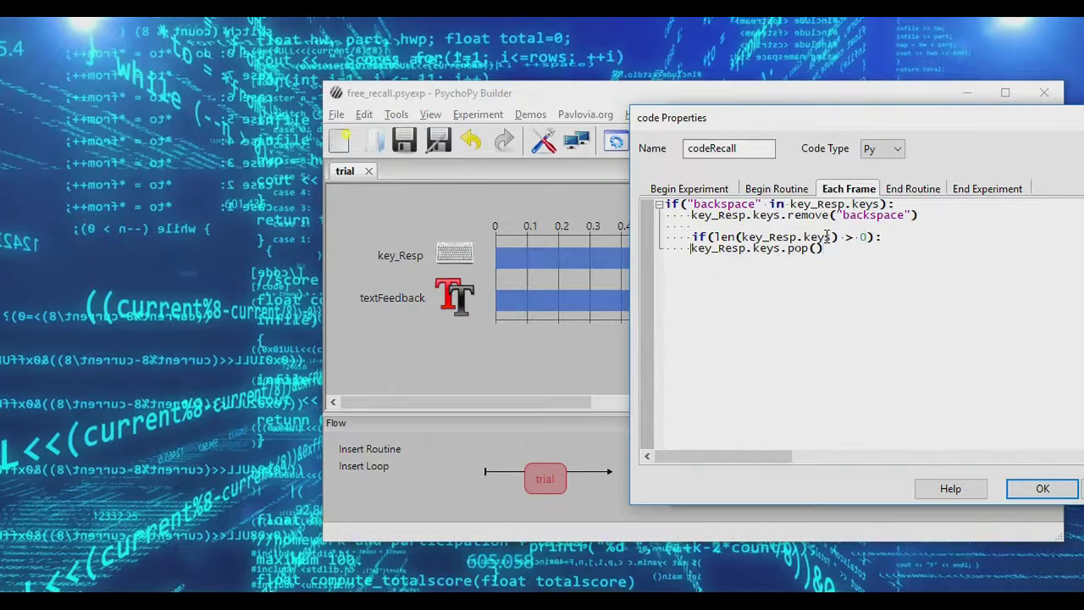
key("Tab")
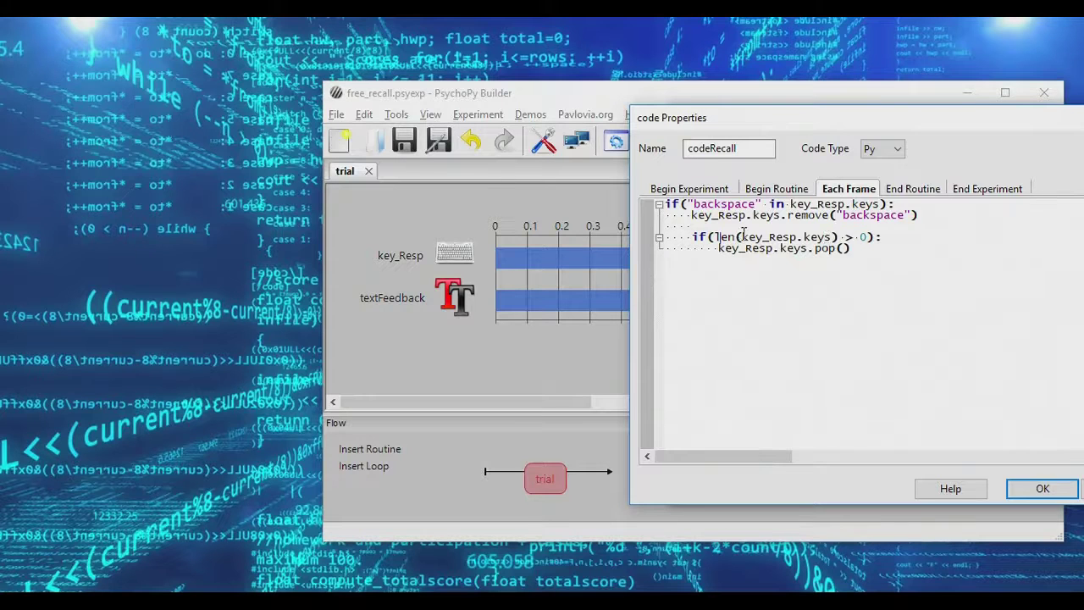
left_click_drag(718, 248, 861, 254)
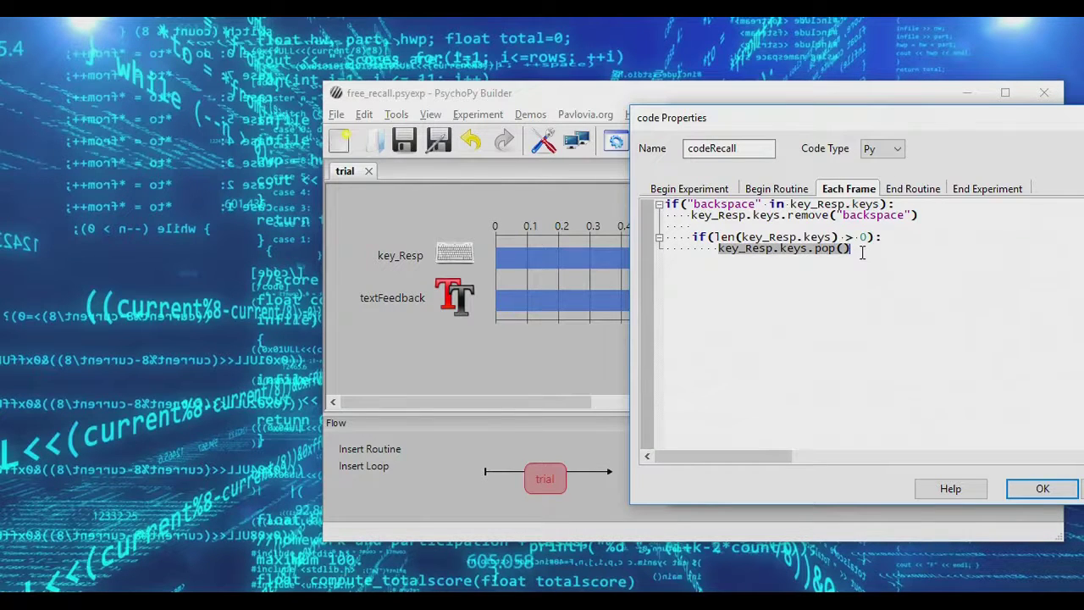
left_click(862, 240)
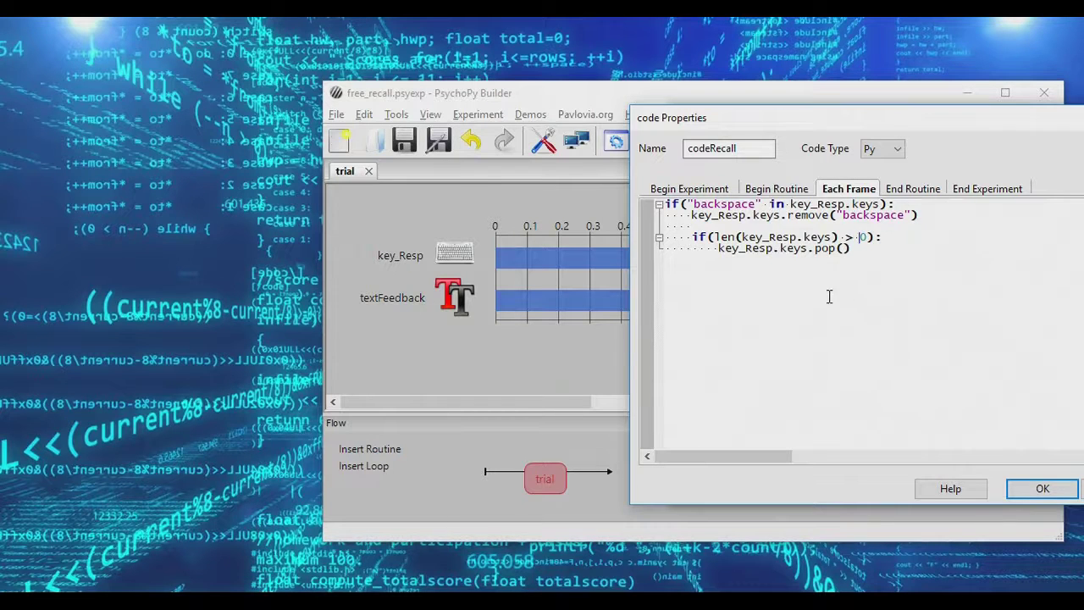
left_click(1042, 488)
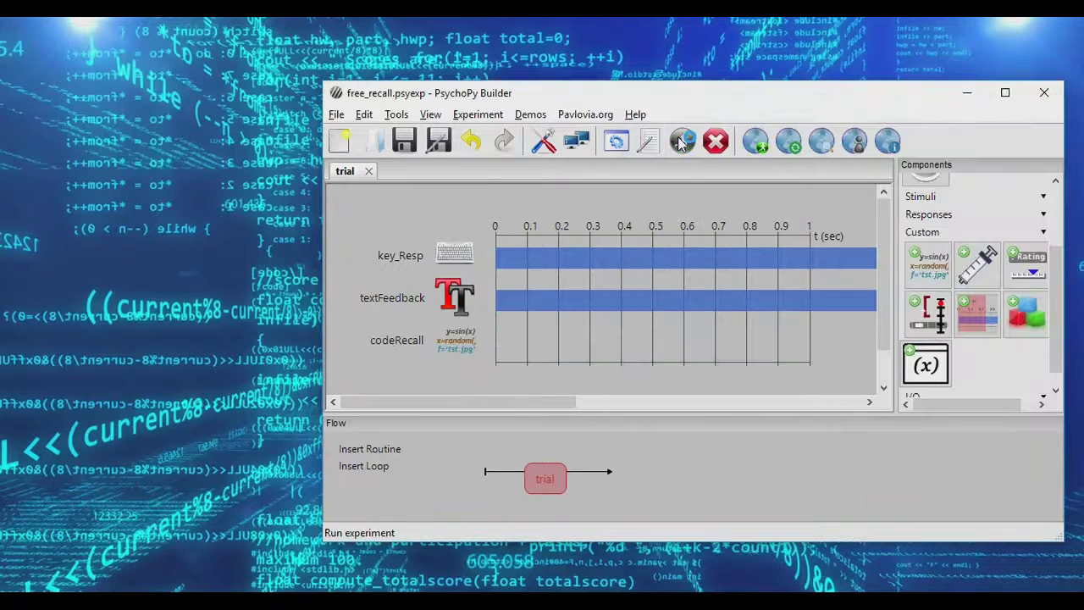
- Run the experiment, test the feedback with "ifwetypeinaword", delete all the letters with repeated backspaces, and end the trial with a return
left_click(682, 141)
type("i")
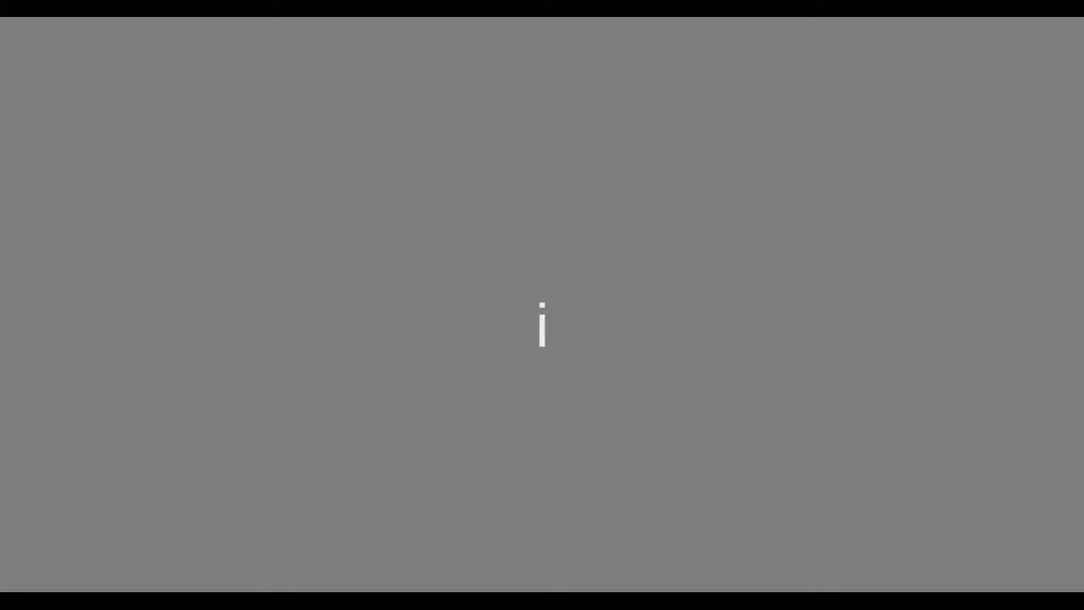
type("fwetypeinaword")
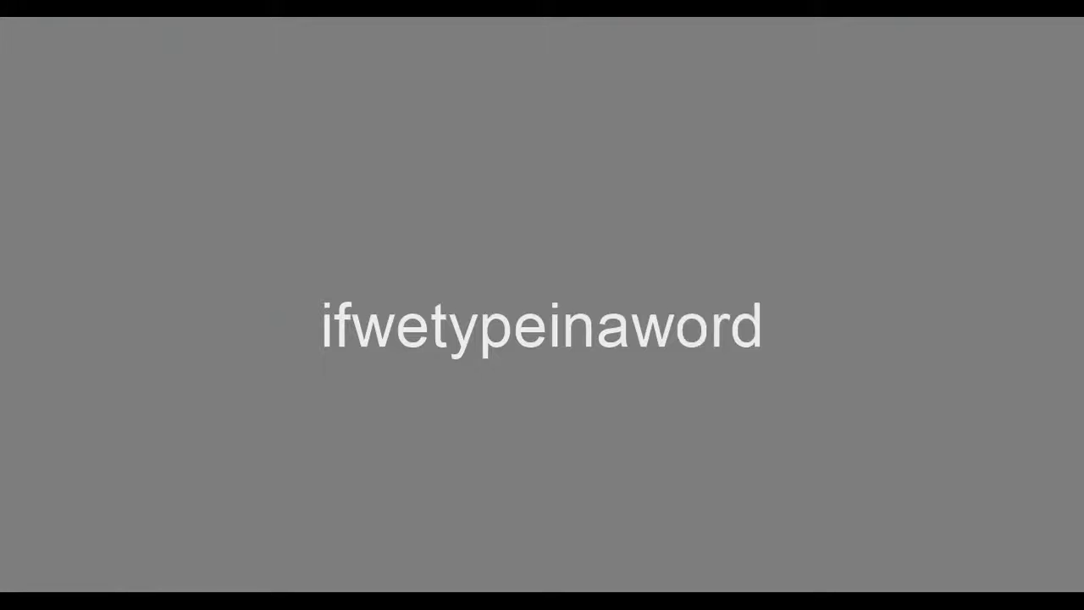
key("BackSpace")
key("BackSpace")
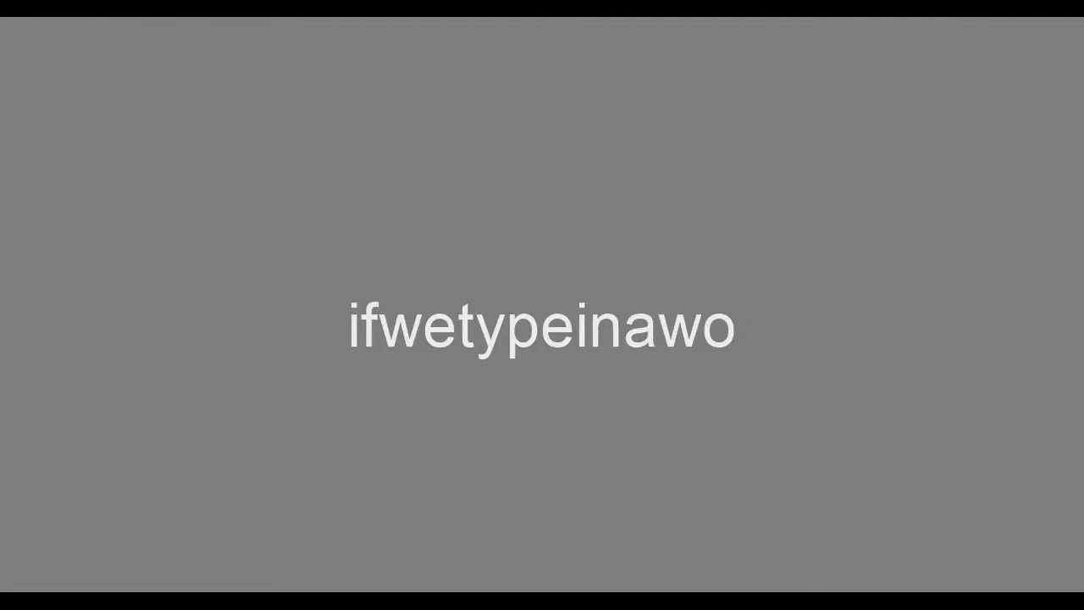
key("BackSpace")
key("BackSpace")
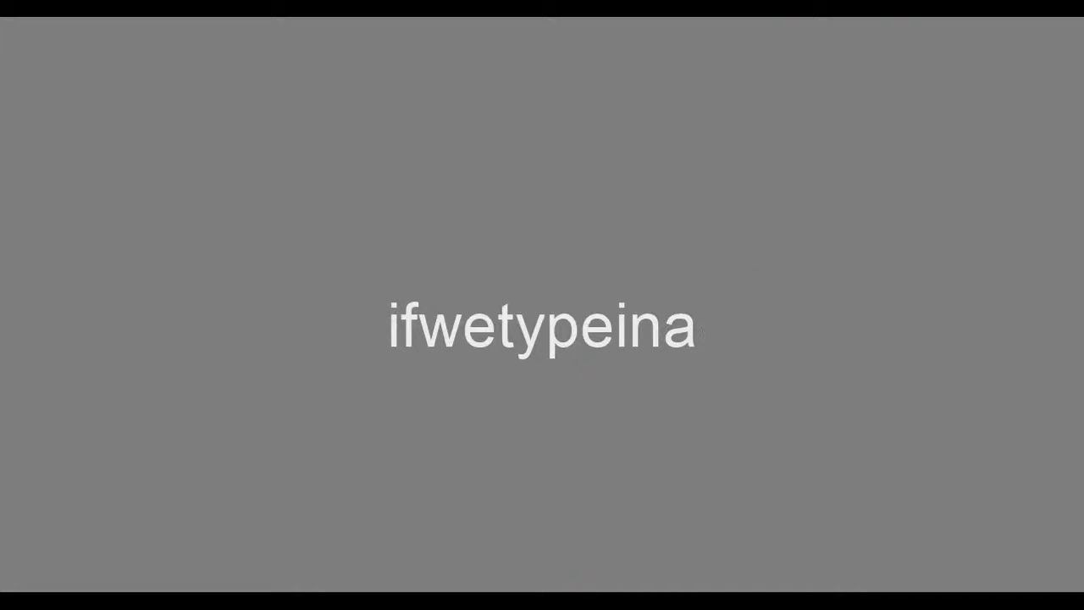
key("BackSpace")
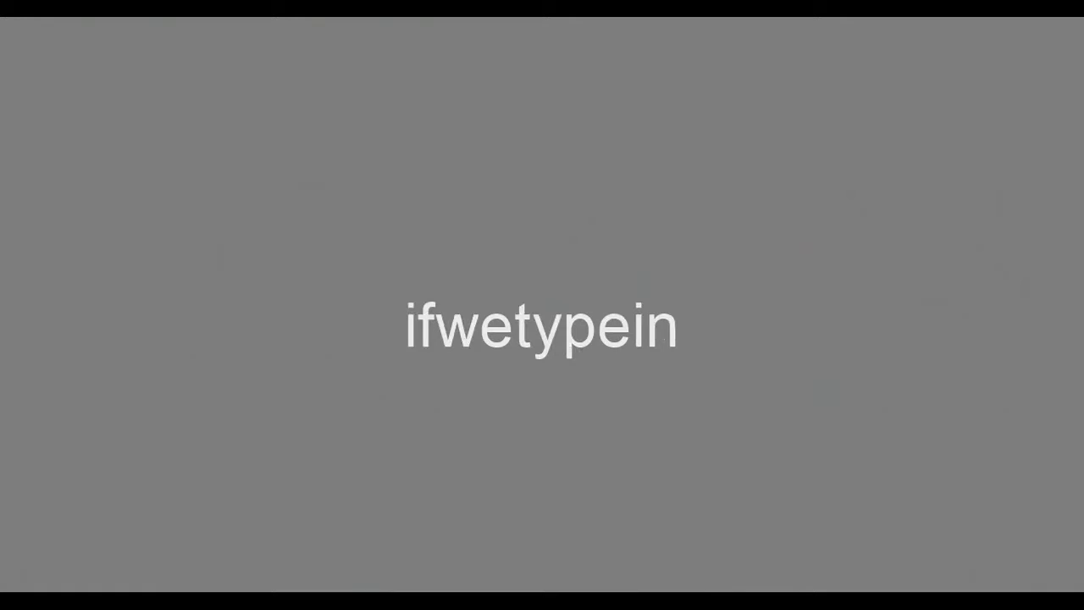
key("BackSpace")
key("BackSpace")
key("BackSpace")
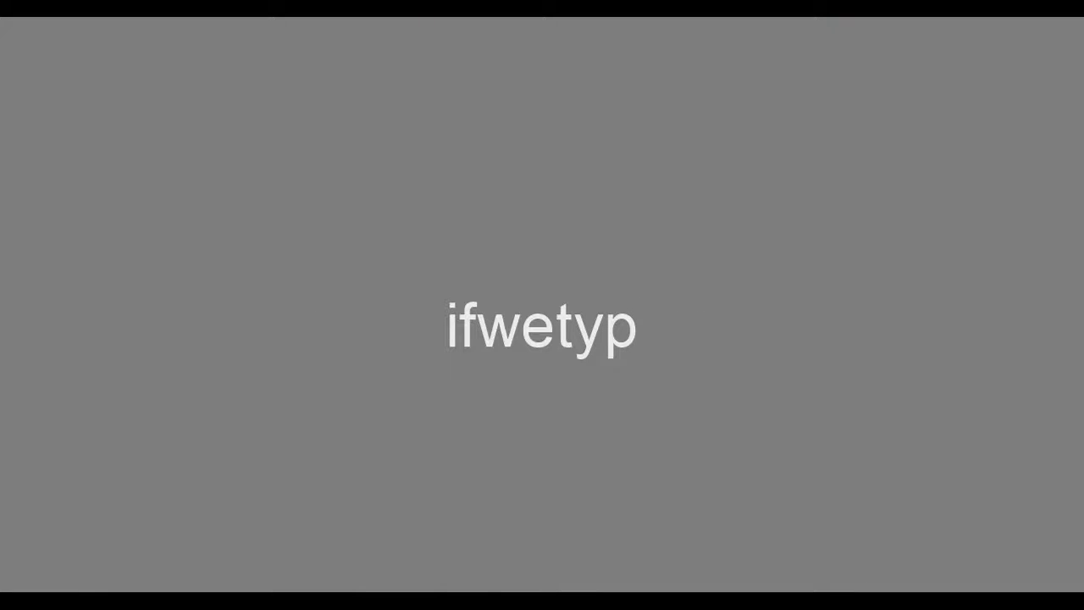
key("BackSpace")
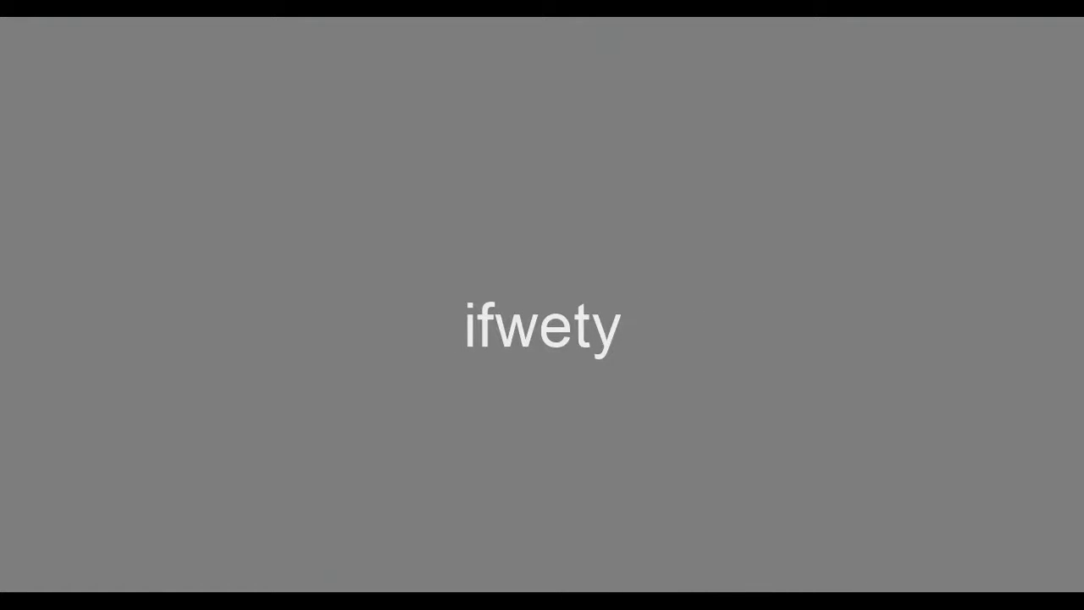
key("BackSpace")
key("BackSpace")
key("BackSpace")
key("BackSpace")
key("BackSpace")
key("BackSpace")
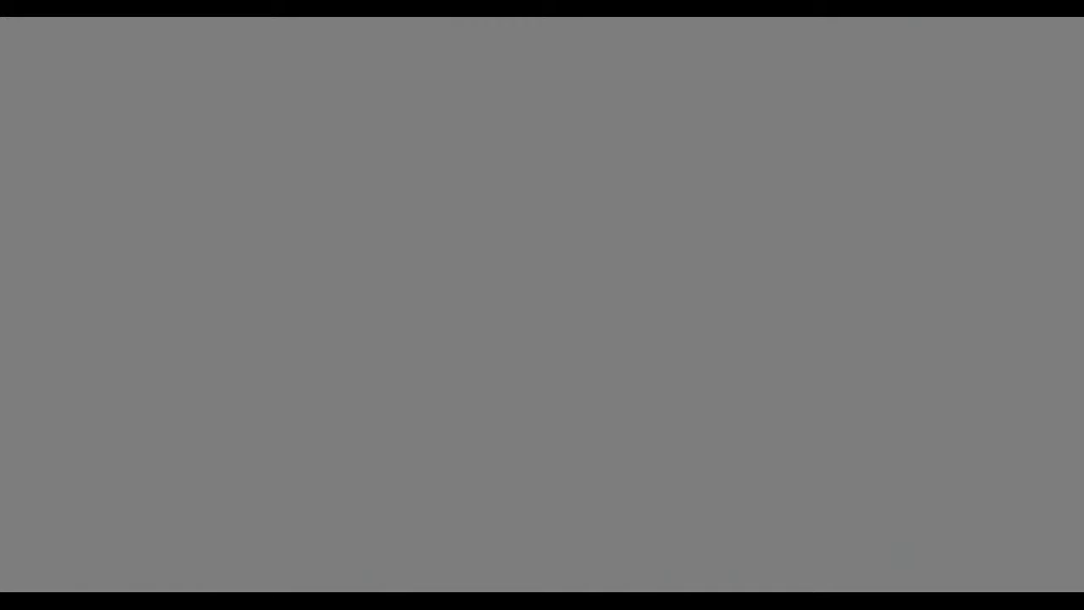
key("Return")
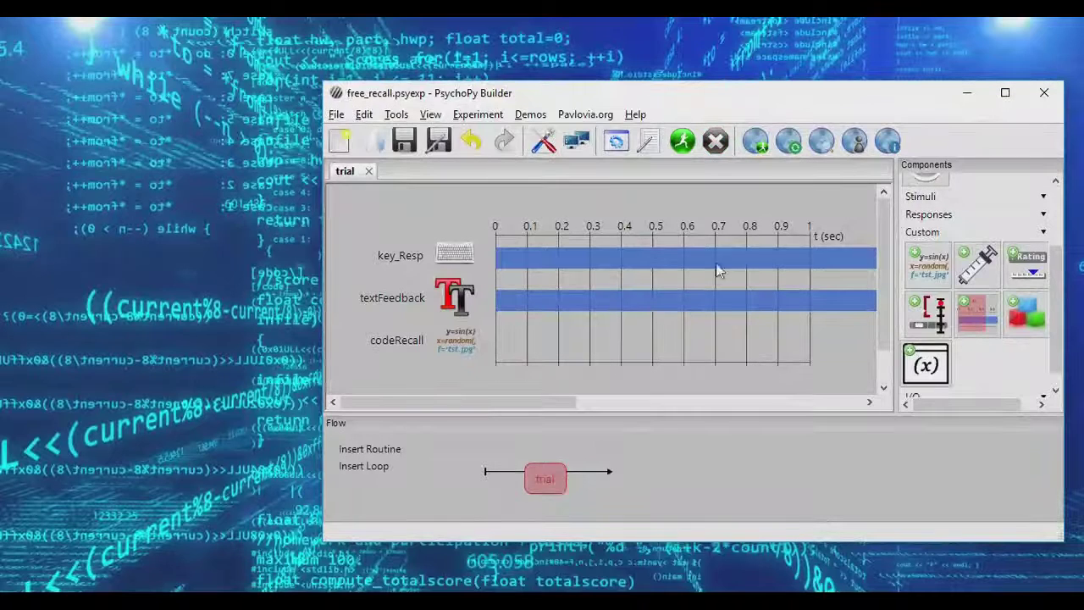
- Review the join expression in the textFeedback component's text and close its properties without changes
left_click(457, 306)
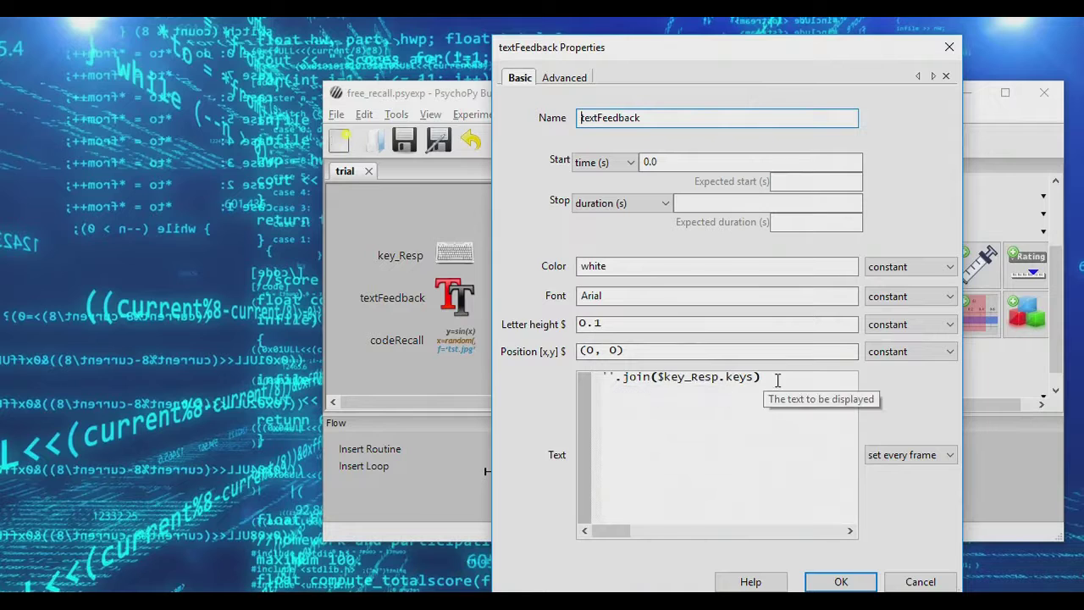
left_click_drag(762, 377, 603, 366)
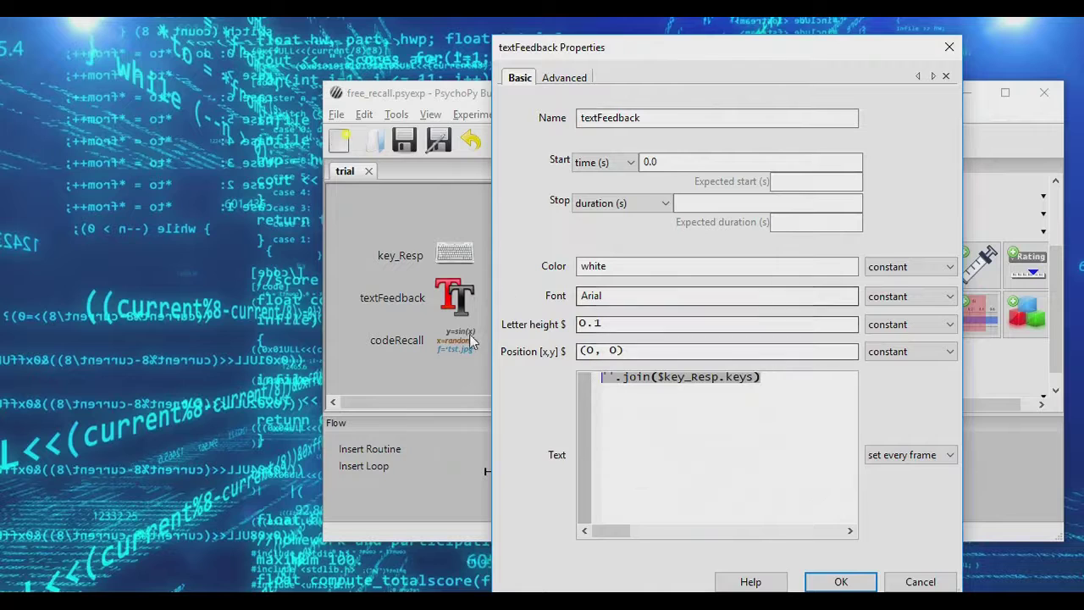
left_click(918, 581)
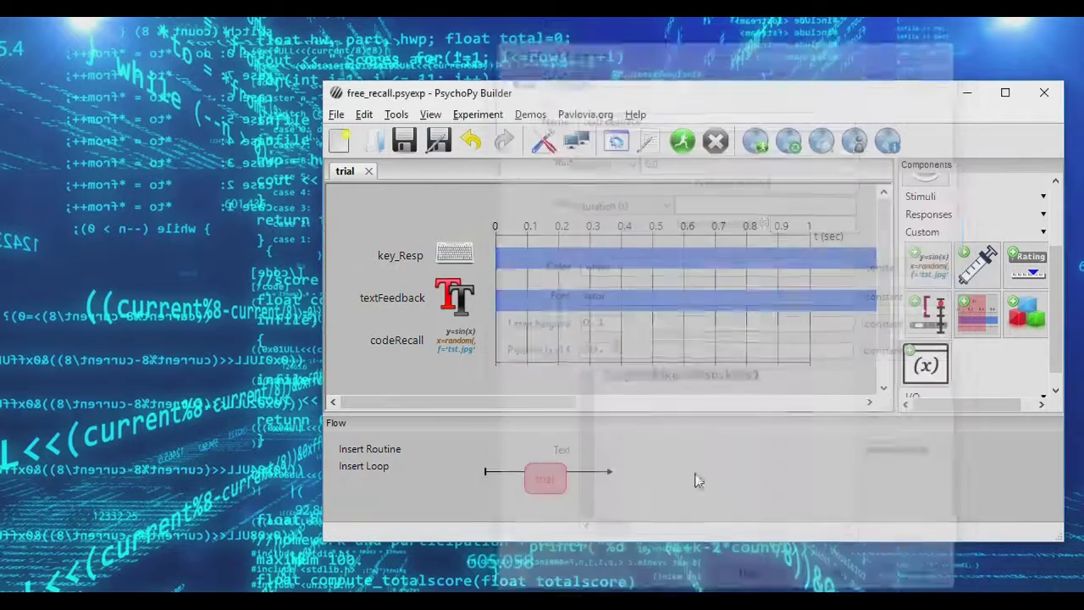
- Copy the join expression from textFeedback's text, replace it there with $screen_text, and accept the properties
left_click(455, 340)
left_click(753, 490)
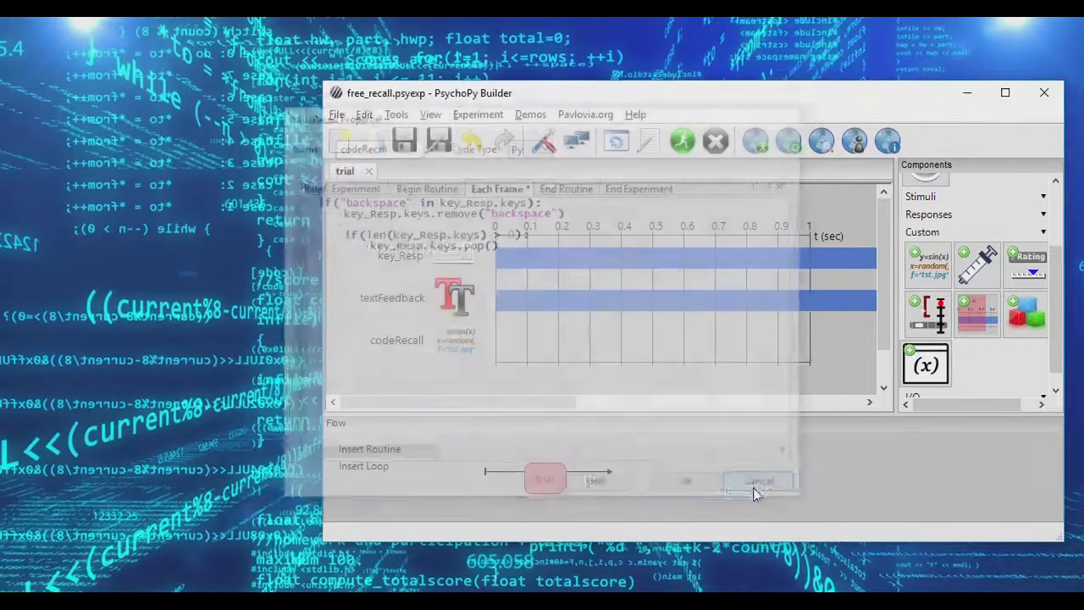
left_click(455, 297)
left_click_drag(779, 382, 567, 363)
key("ctrl+c")
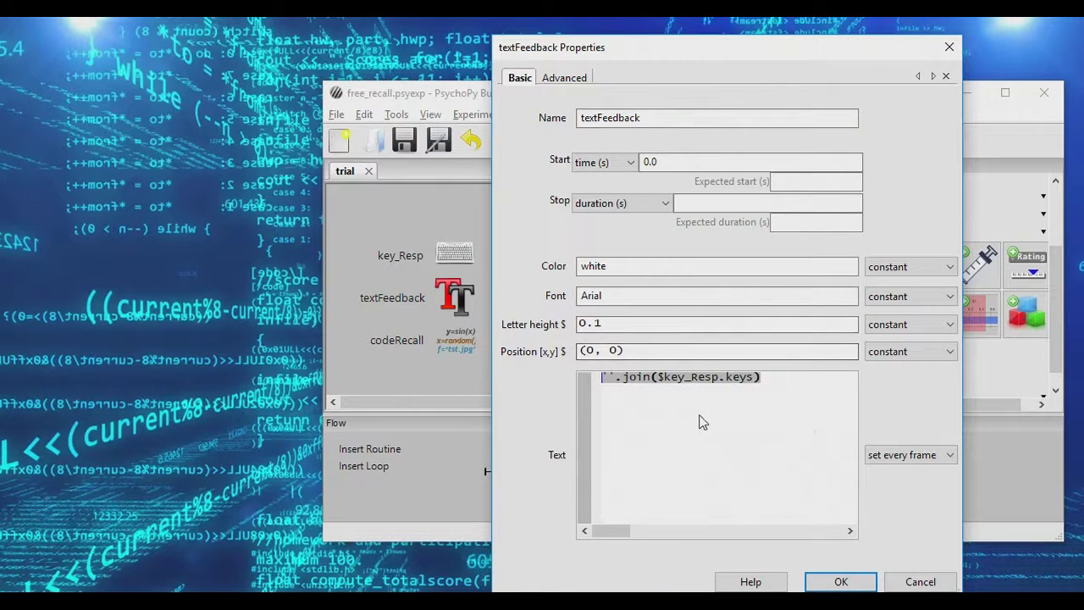
key("BackSpace")
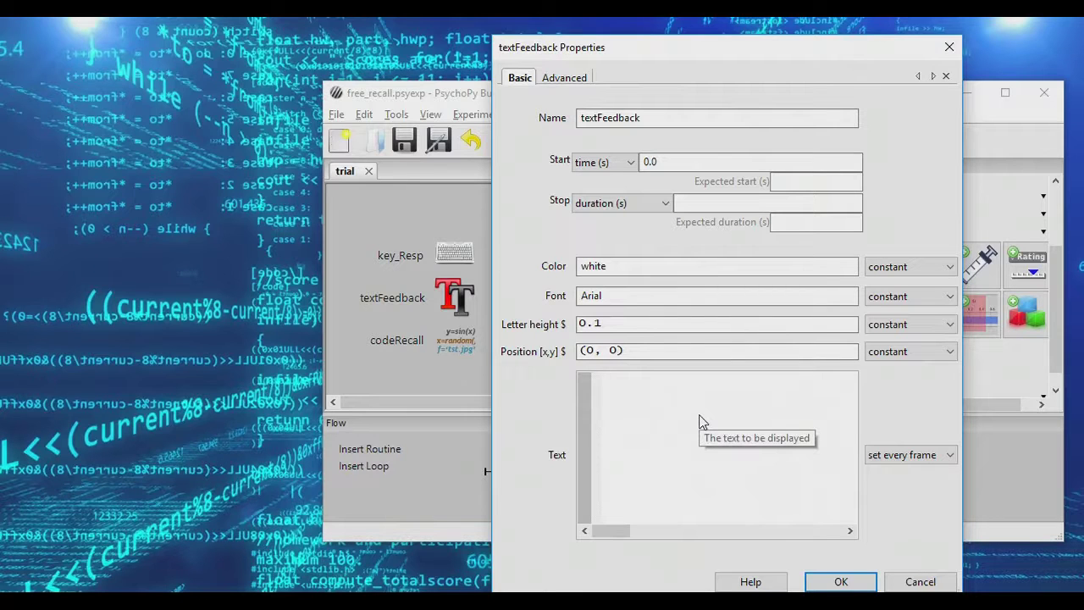
type("$screen_text")
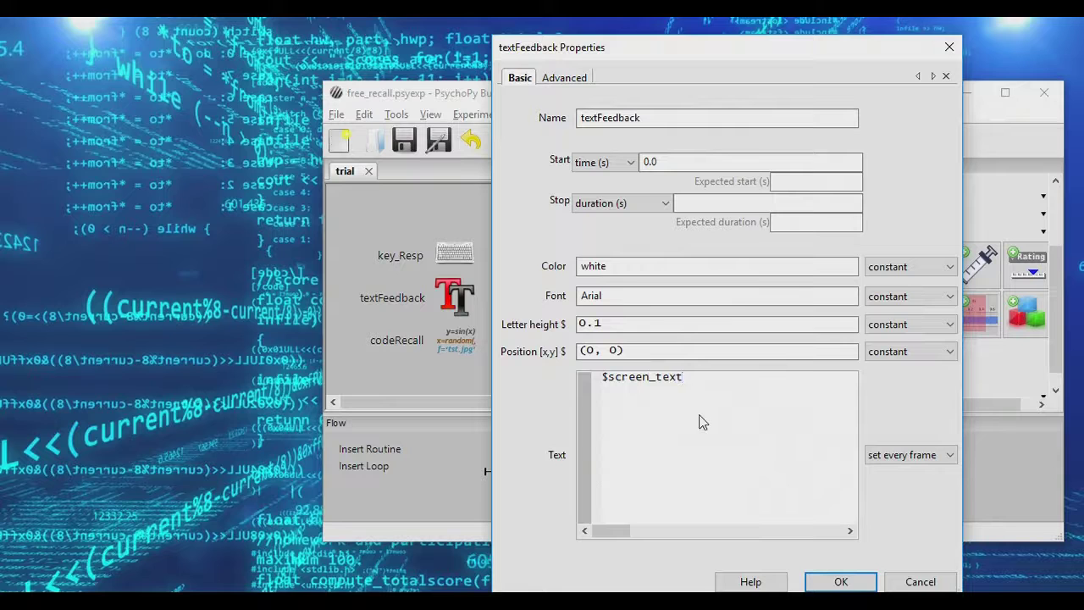
left_click(832, 583)
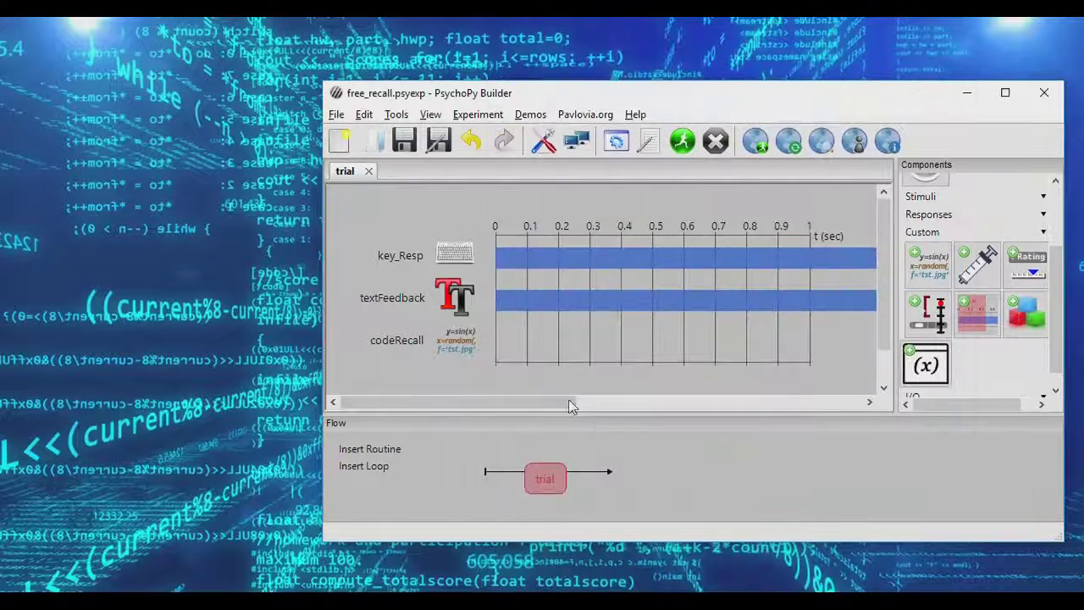
- Add the unindented line screen_text = ''.join($key_Resp.keys) below the backspace block in codeRecall's Each Frame code
left_click(462, 349)
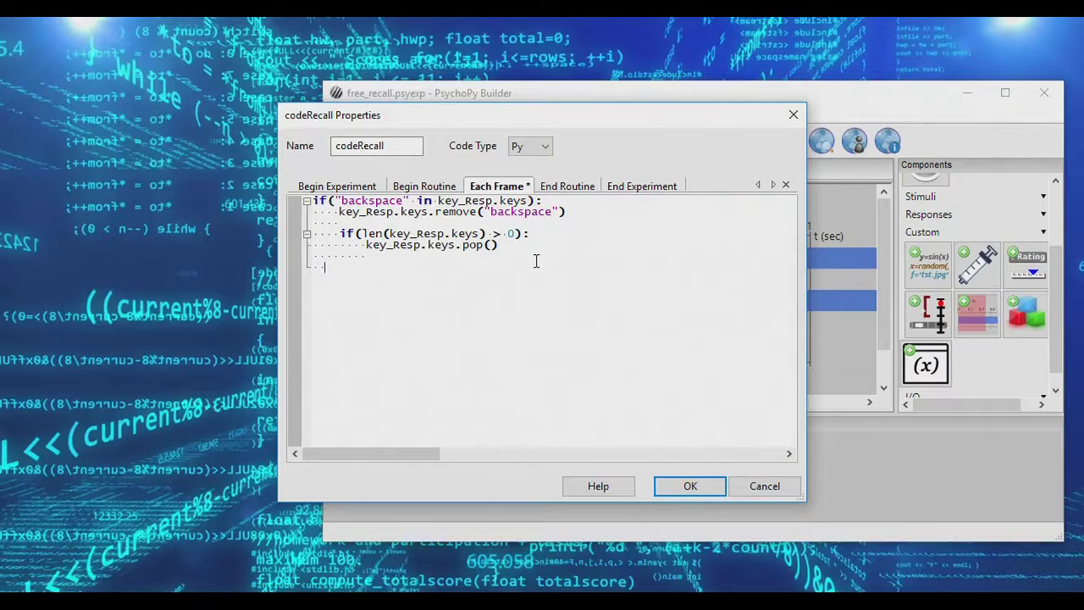
key("BackSpace")
key("BackSpace")
key("ctrl+v")
key("Home")
type("#")
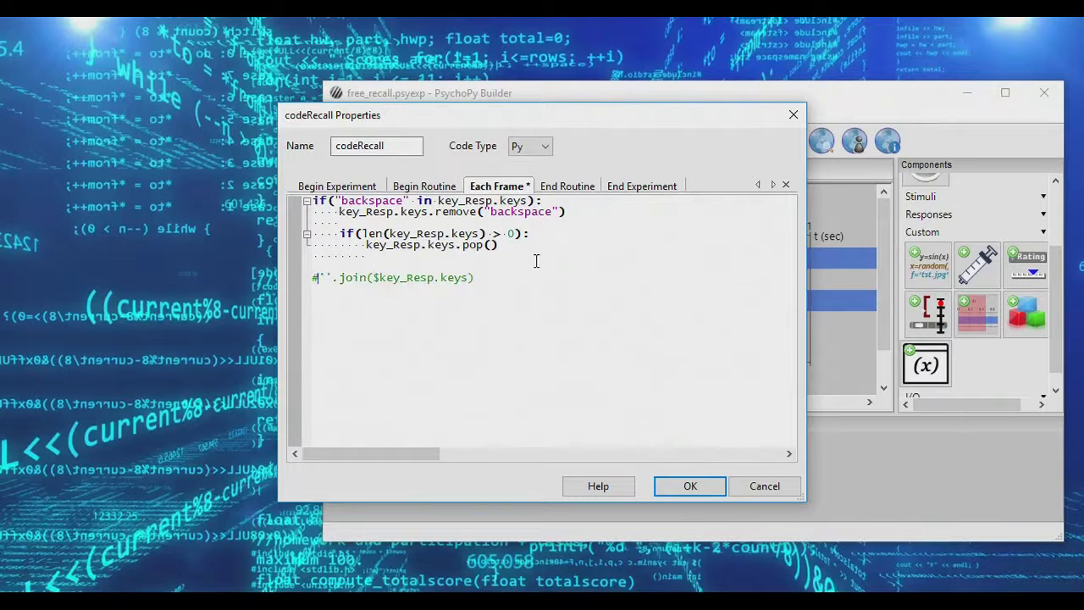
key("BackSpace")
type("screen_text =")
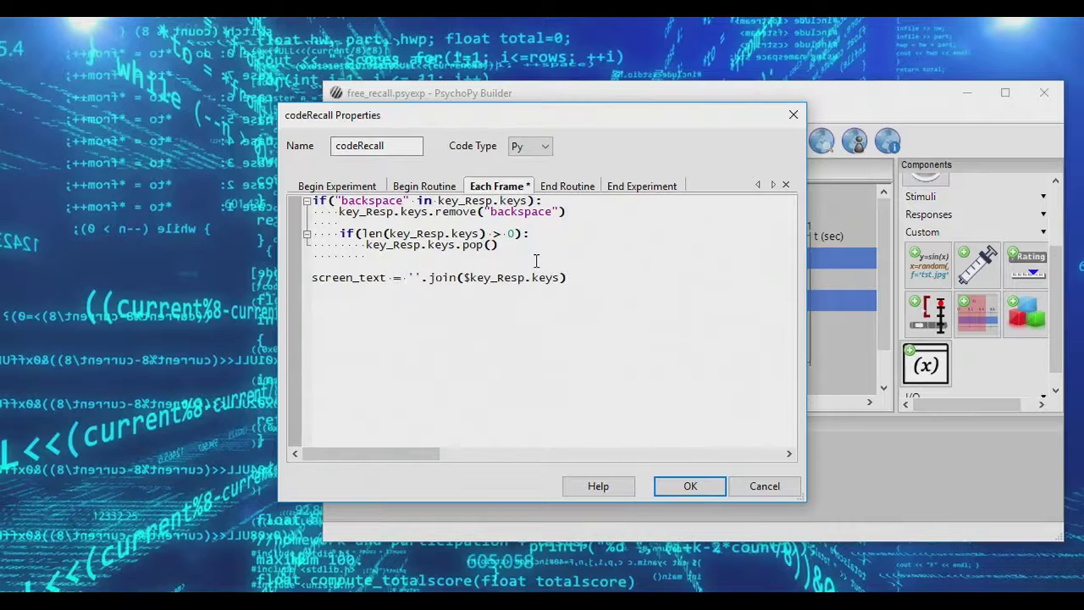
- Examine the backspace-handling block and the screen_text join line in codeRecall's Each Frame code
left_click_drag(407, 277, 562, 283)
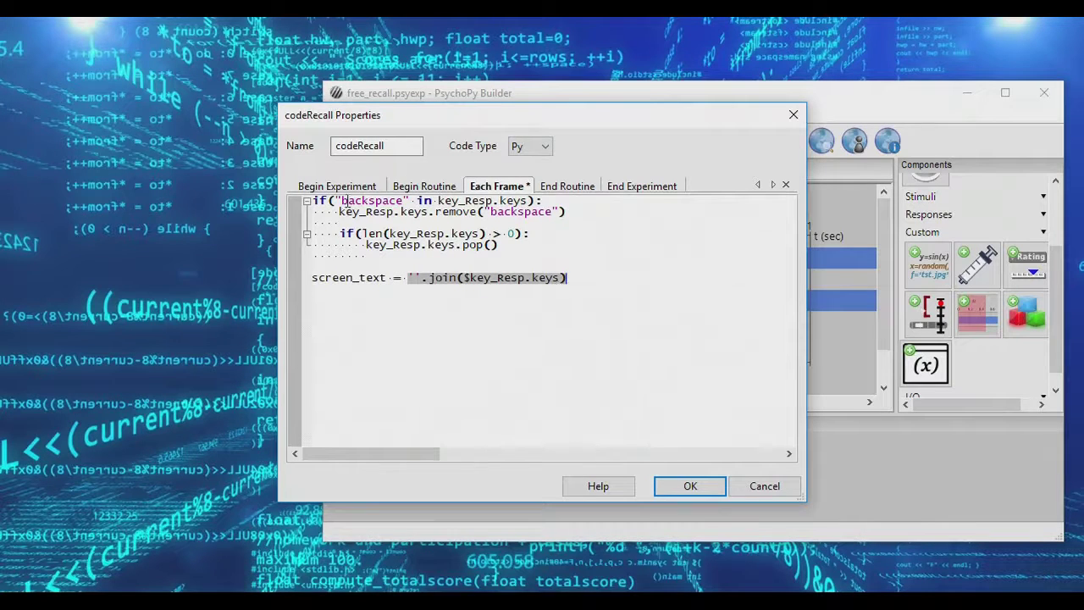
left_click_drag(314, 201, 566, 248)
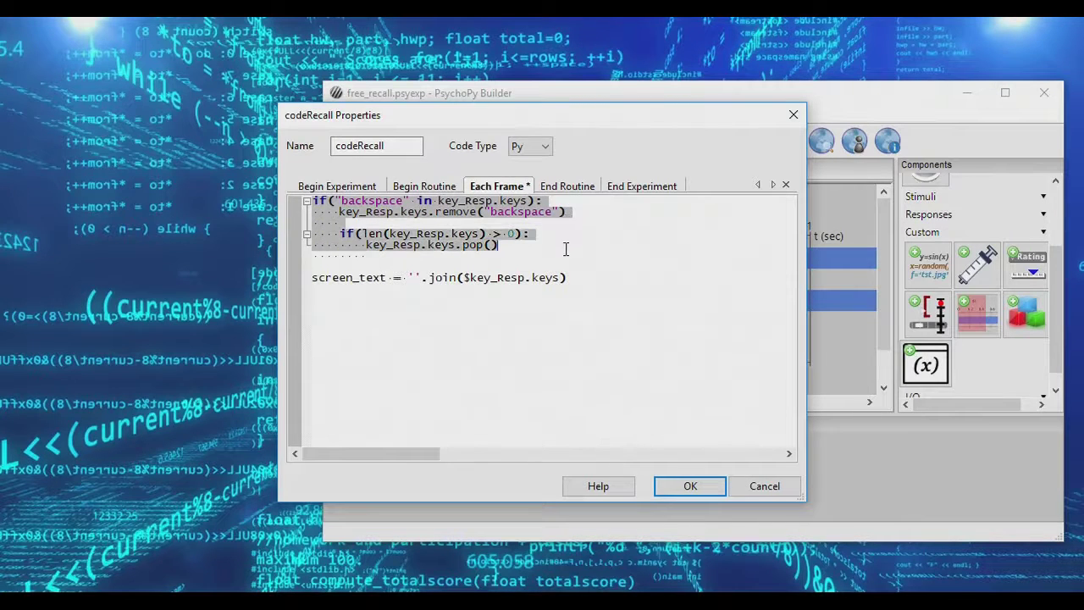
left_click(386, 278)
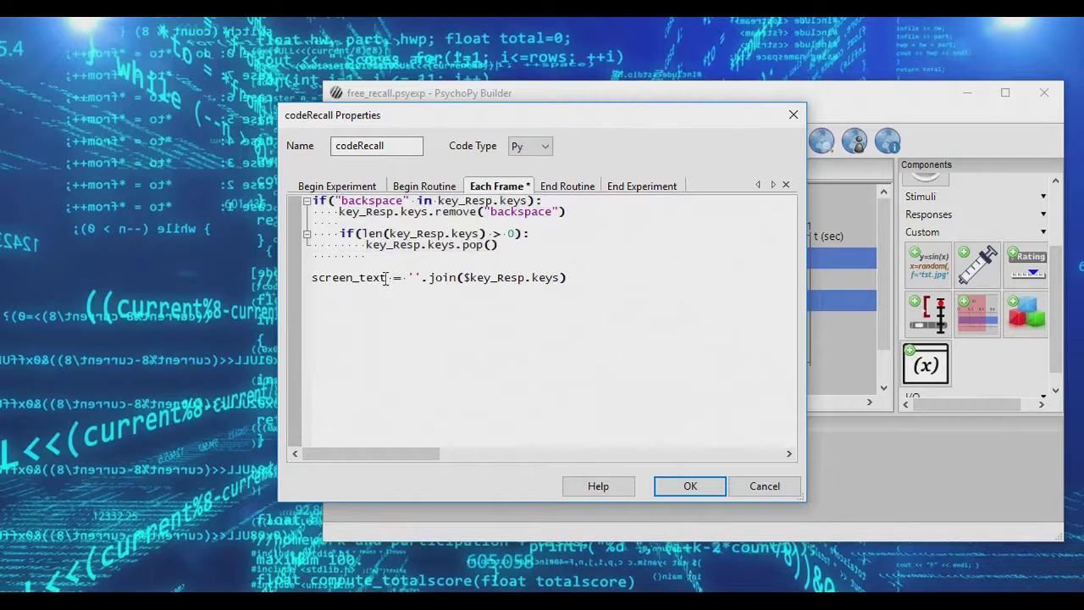
double_click(386, 278)
left_click(408, 278)
left_click_drag(408, 278, 588, 286)
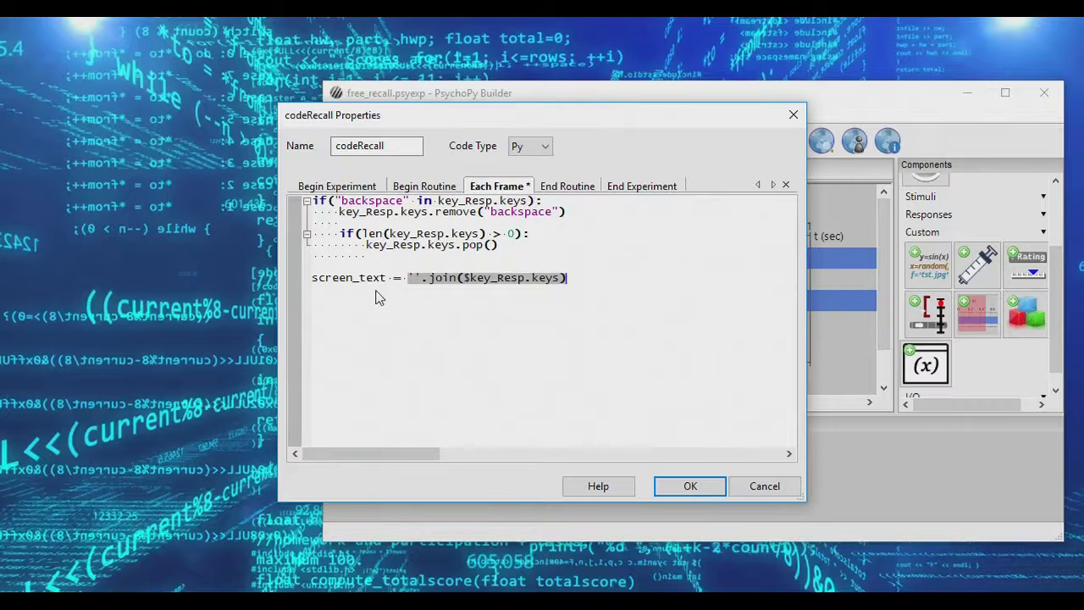
left_click_drag(386, 277, 304, 280)
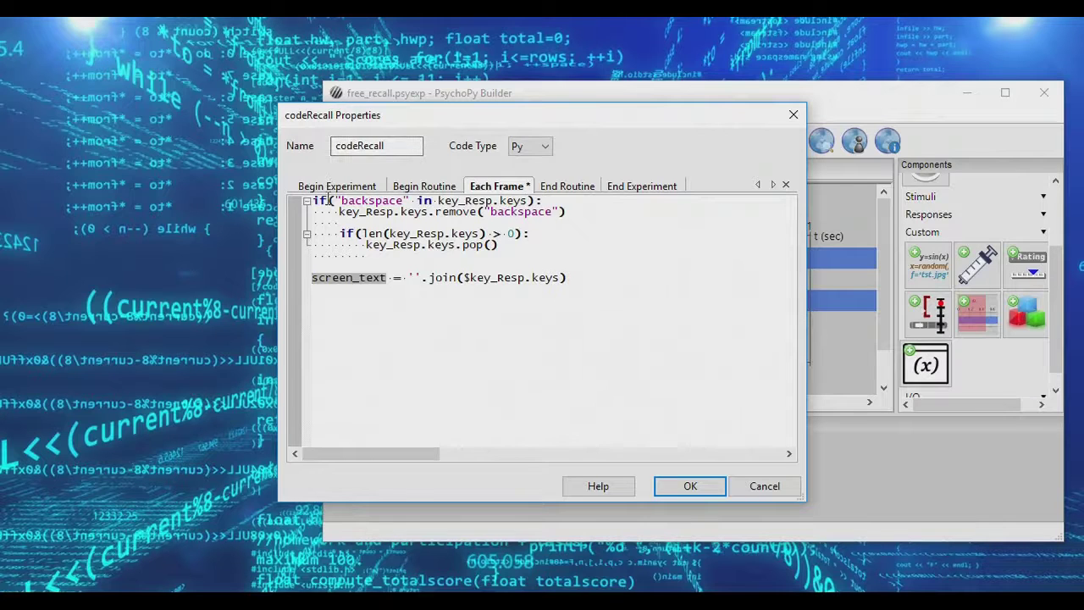
left_click_drag(333, 200, 518, 213)
left_click_drag(430, 244, 496, 247)
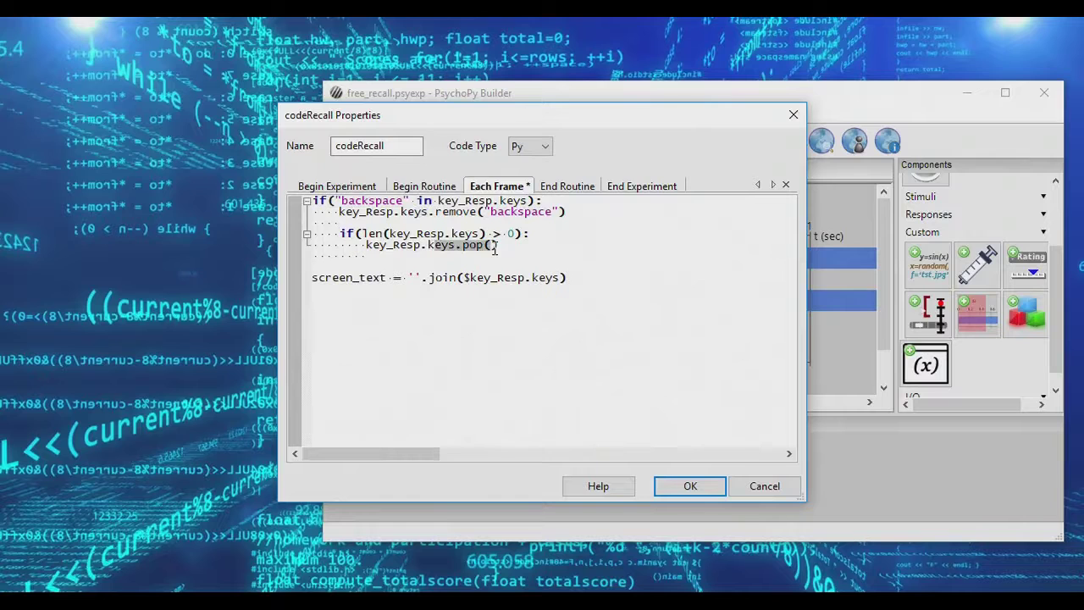
- Copy the screen_text variable name into codeRecall's Begin Routine code and initialise it as screen_text = ''
left_click(388, 279)
left_click_drag(387, 280, 306, 280)
key("ctrl+c")
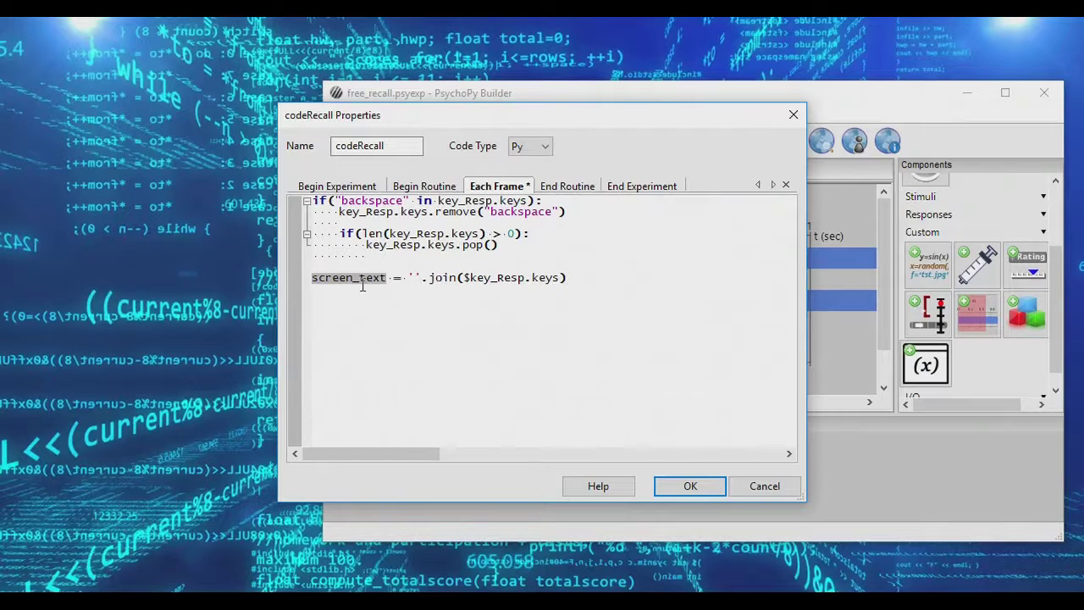
left_click(411, 186)
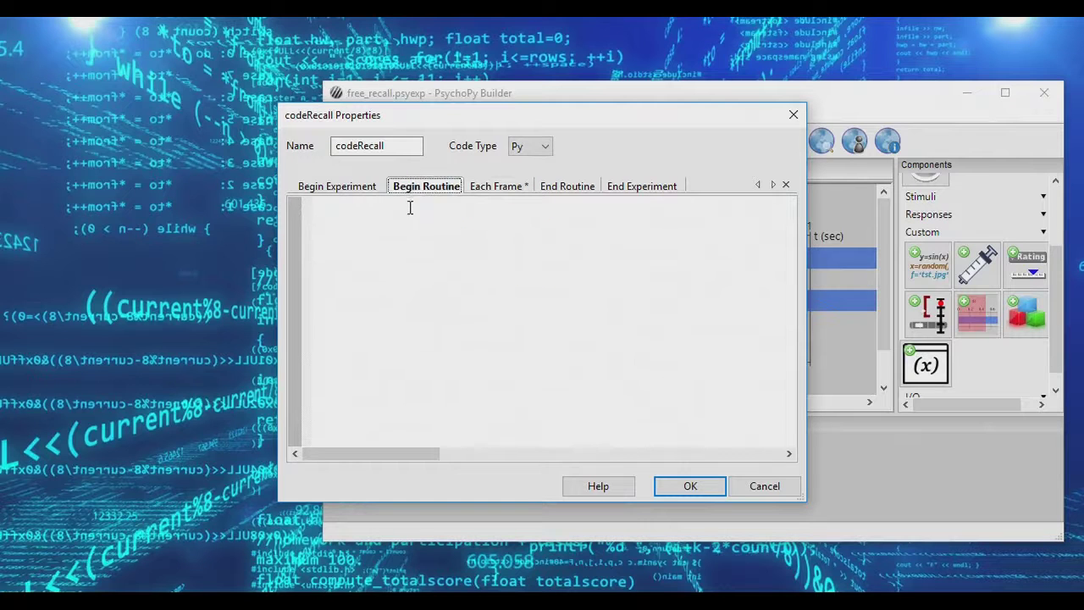
key("ctrl+v")
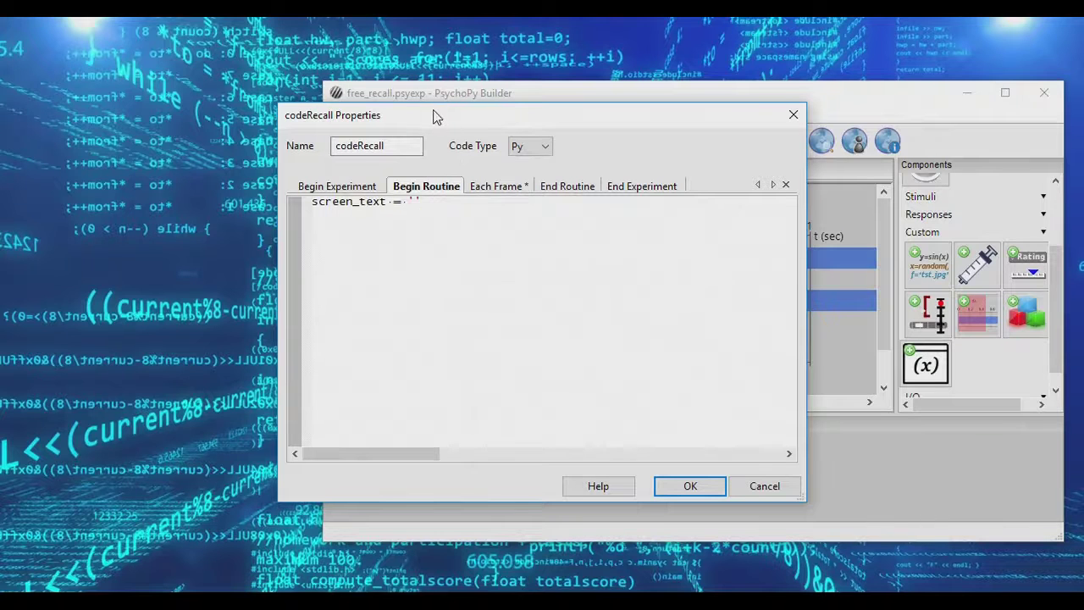
- Move the codeRecall properties aside and compare the screen_text lines in its Each Frame and Begin Routine code
left_click_drag(433, 116, 772, 121)
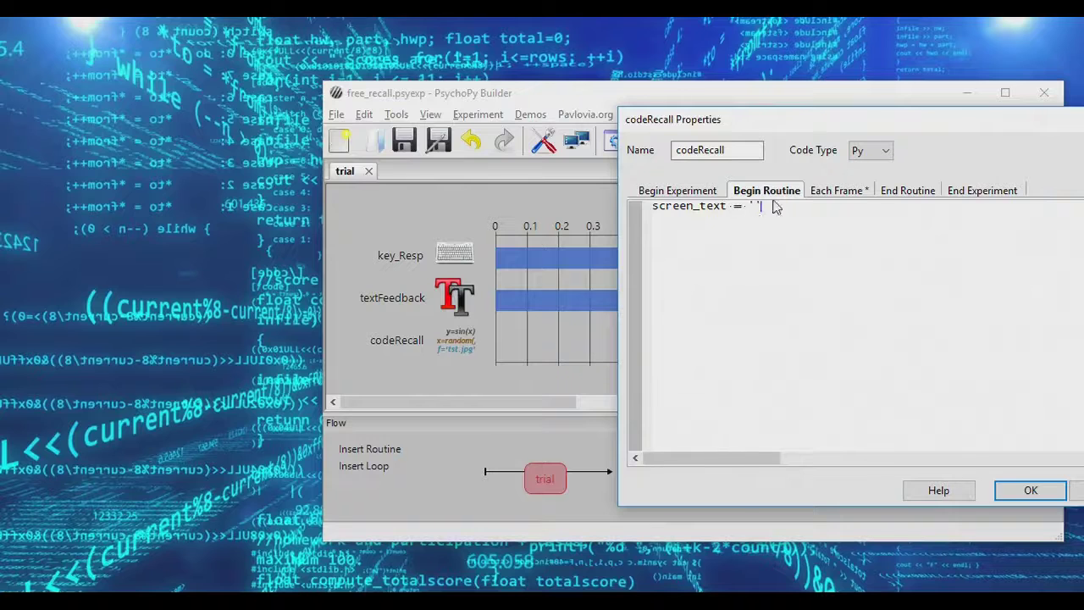
left_click(828, 191)
type("screen_text = ''.join($key_Resp.keys)")
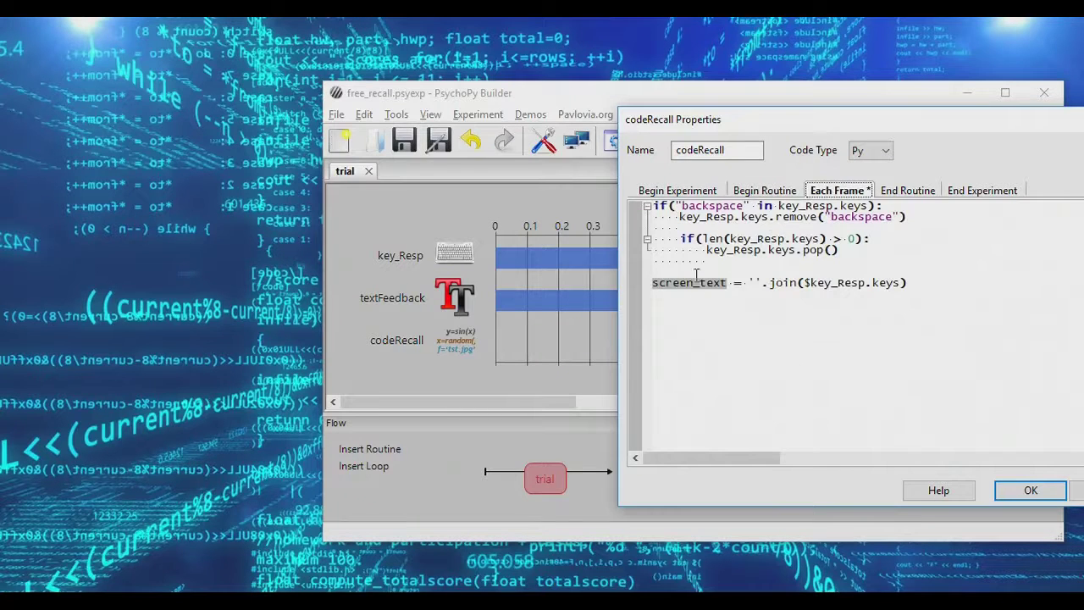
left_click(657, 289)
left_click_drag(654, 286, 910, 289)
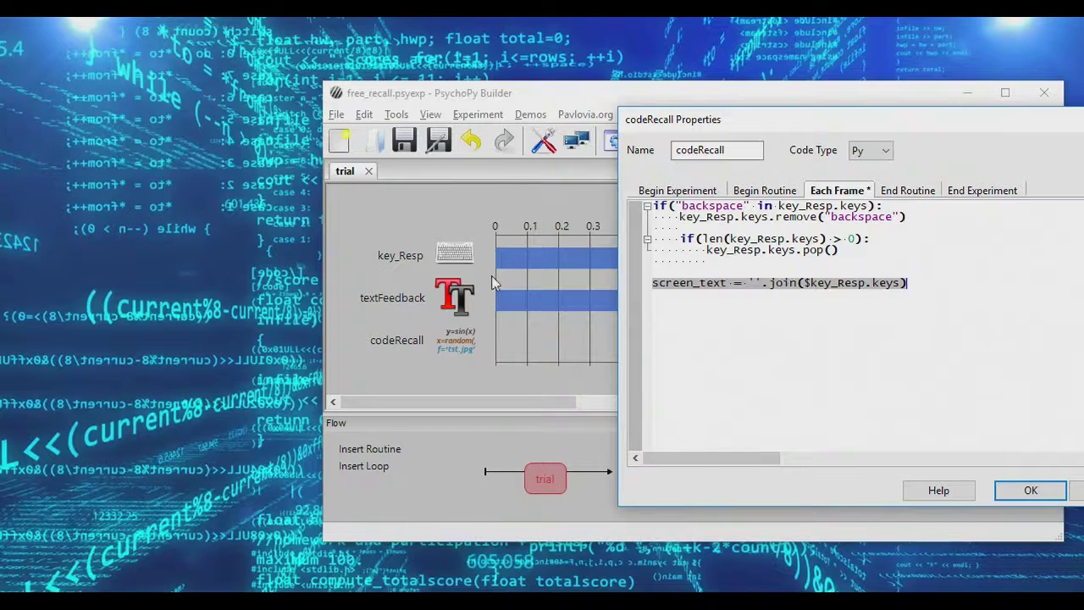
left_click(759, 193)
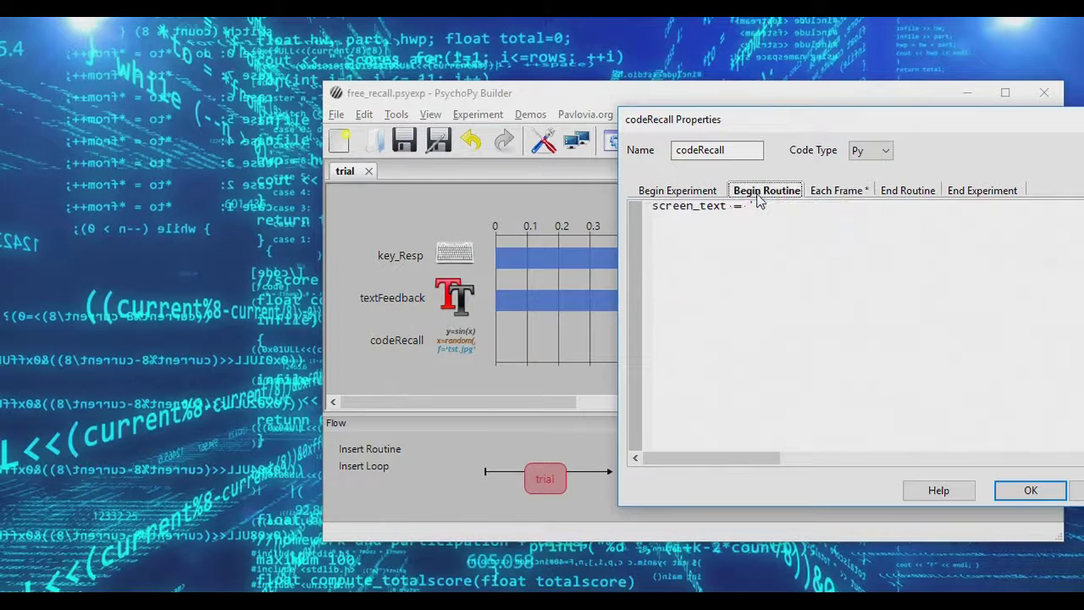
left_click_drag(762, 210, 645, 207)
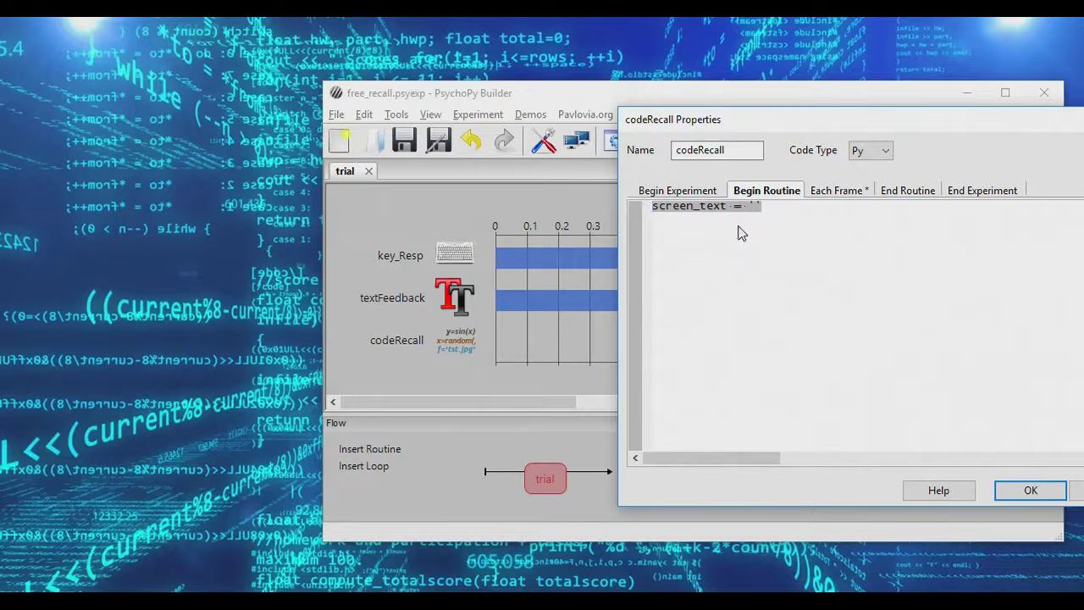
- Accept the codeRecall properties, try to run the experiment, and close the output window
left_click(1027, 490)
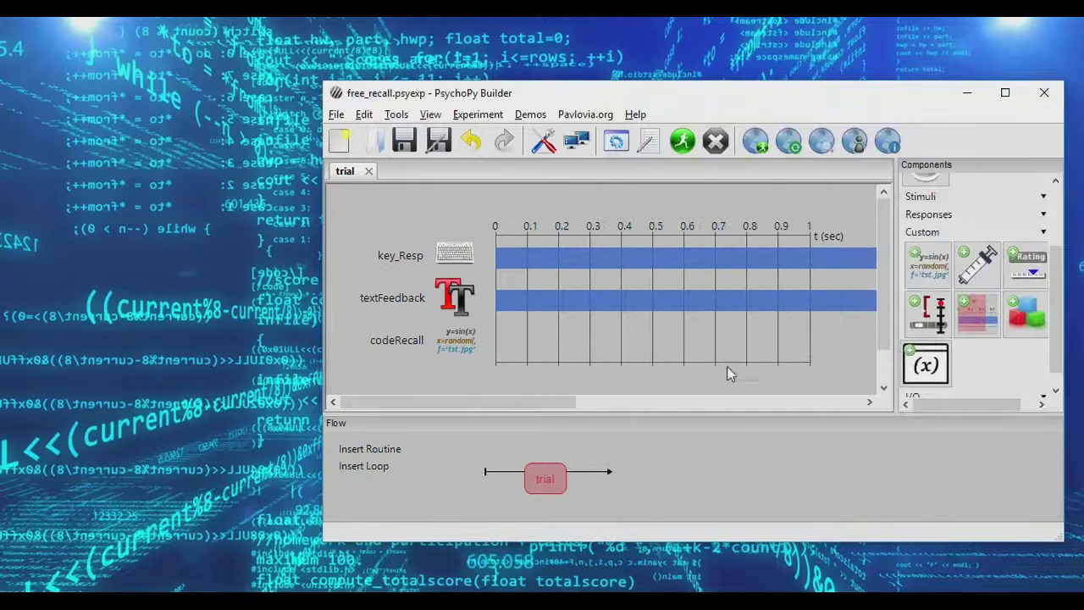
left_click(682, 146)
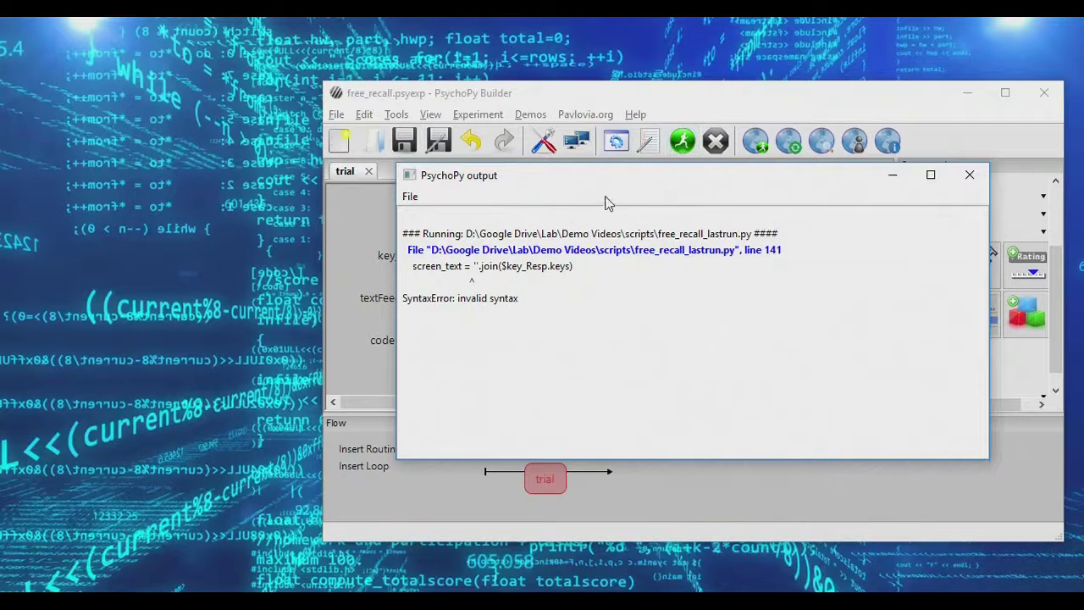
left_click(969, 175)
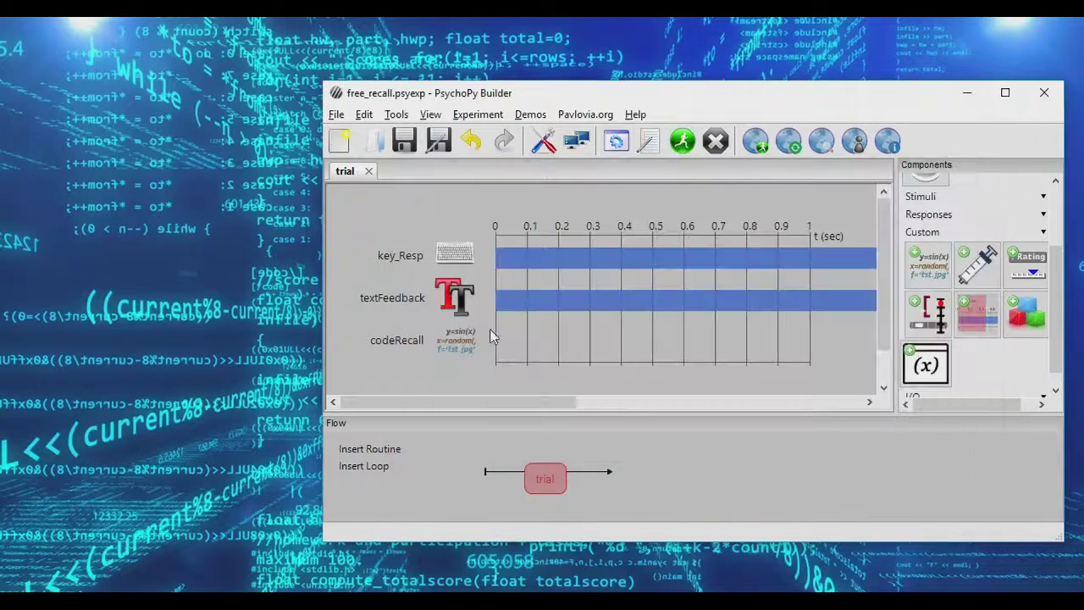
- Remove the $ before key_Resp.keys in the Each Frame screen_text line of codeRecall and accept the properties
double_click(464, 347)
left_click(486, 189)
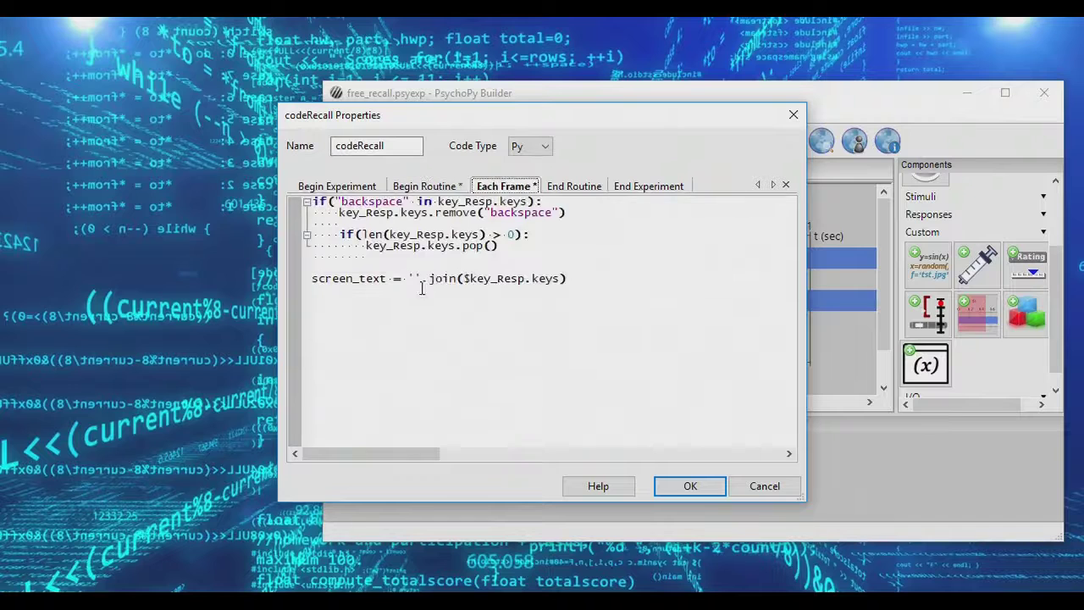
left_click(464, 282)
key("BackSpace")
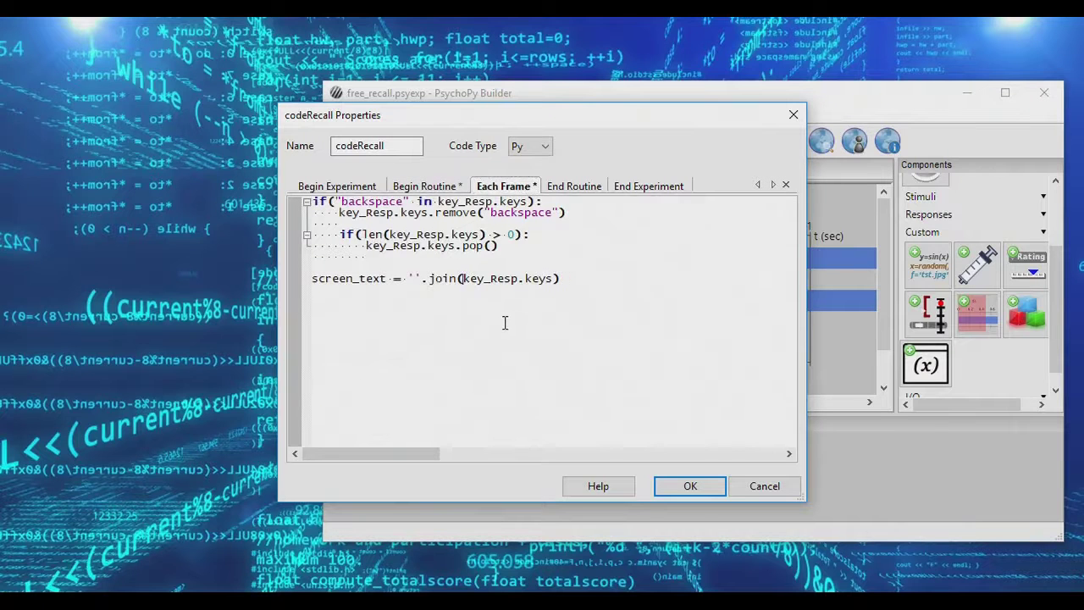
left_click(684, 484)
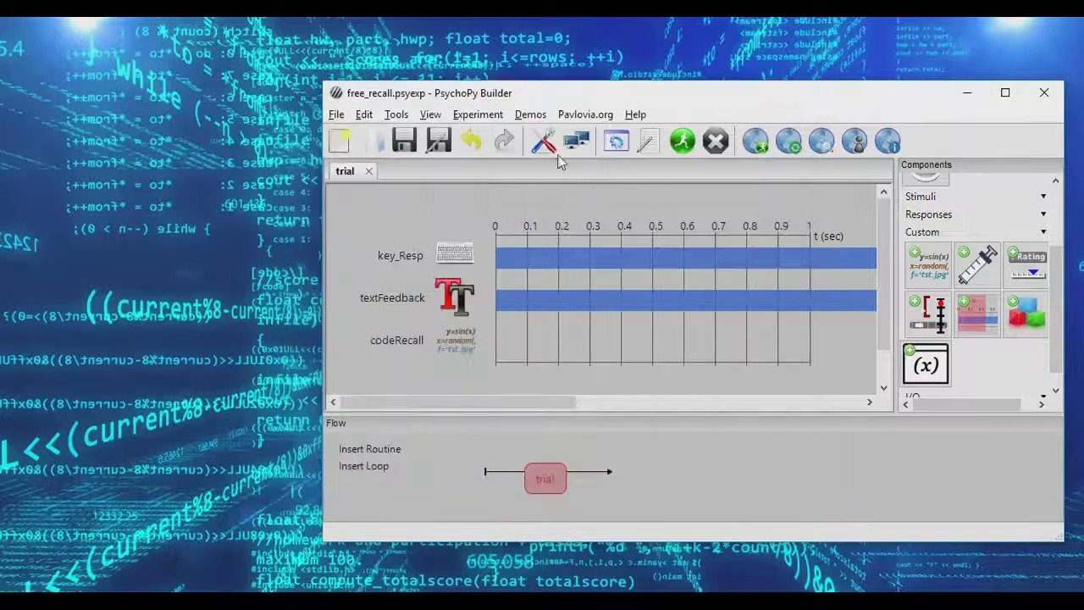
- Run the experiment, enter "sonowifwetype" as a test response, and delete its letters with repeated backspaces
left_click(683, 141)
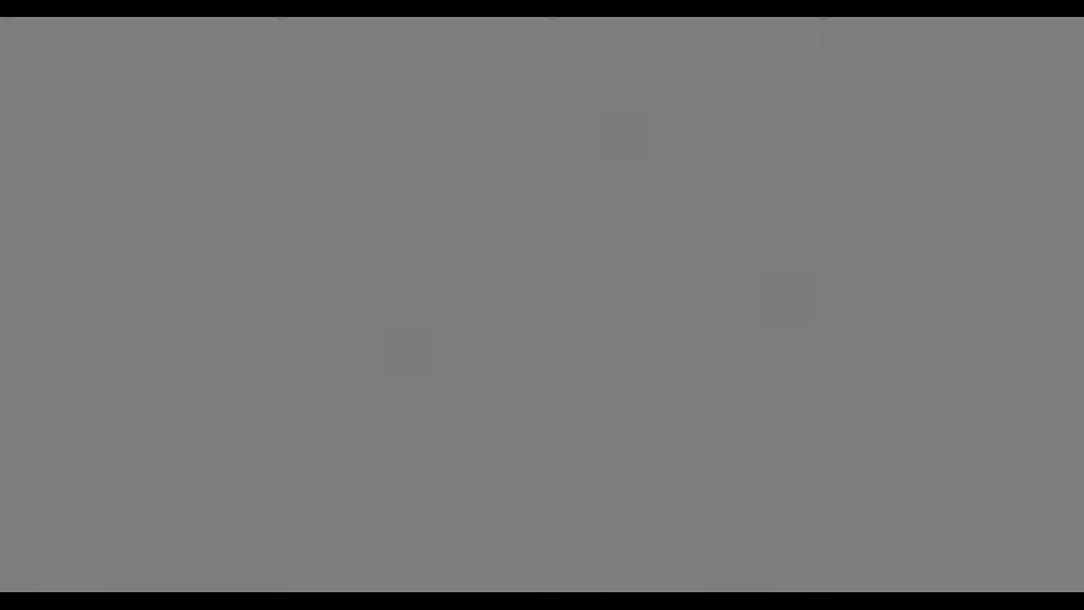
type("sonowif")
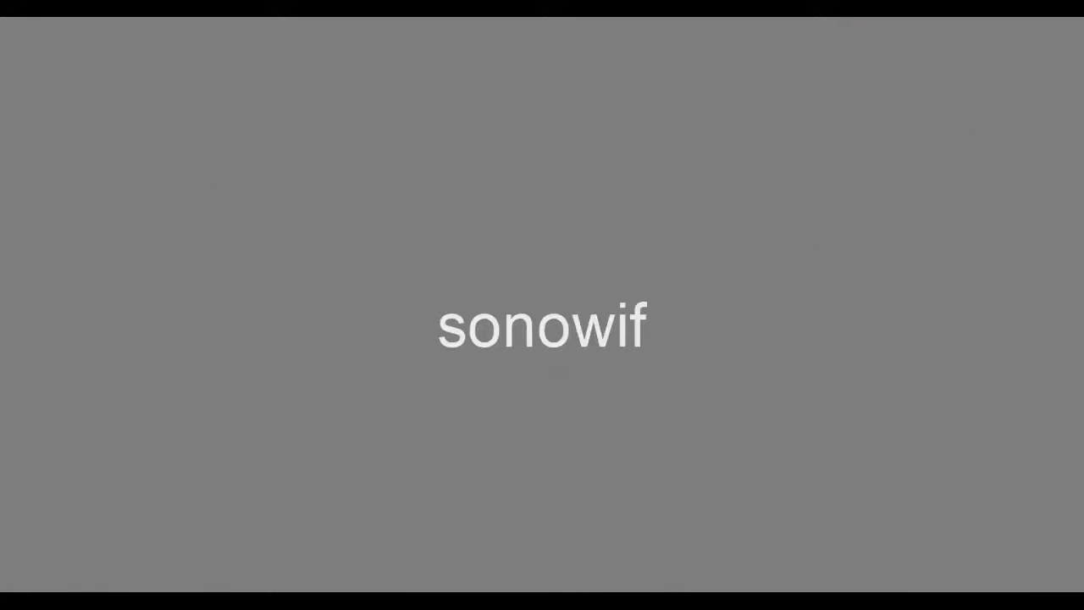
type("wetype")
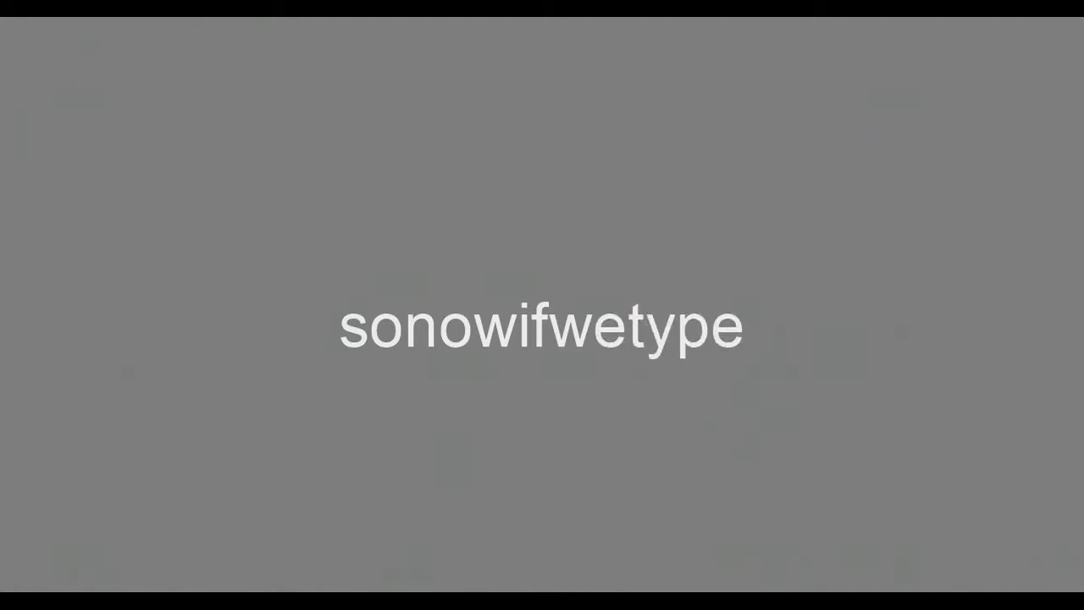
key("BackSpace")
key("BackSpace")
key("BackSpace")
key("BackSpace")
key("BackSpace")
key("BackSpace")
key("BackSpace")
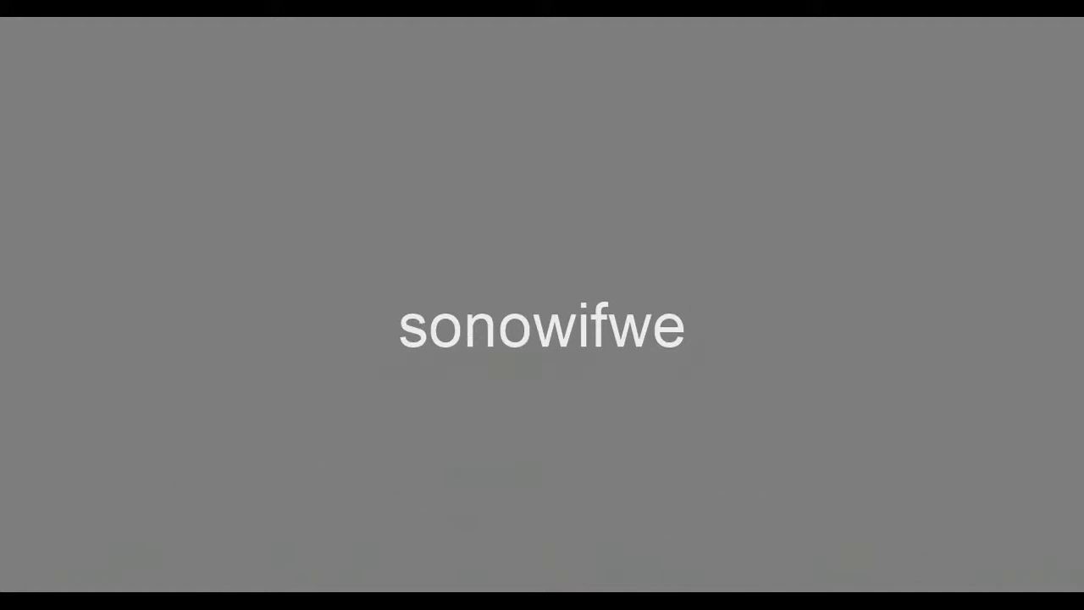
key("BackSpace")
key("BackSpace")
key("BackSpace")
key("BackSpace")
key("BackSpace")
key("BackSpace")
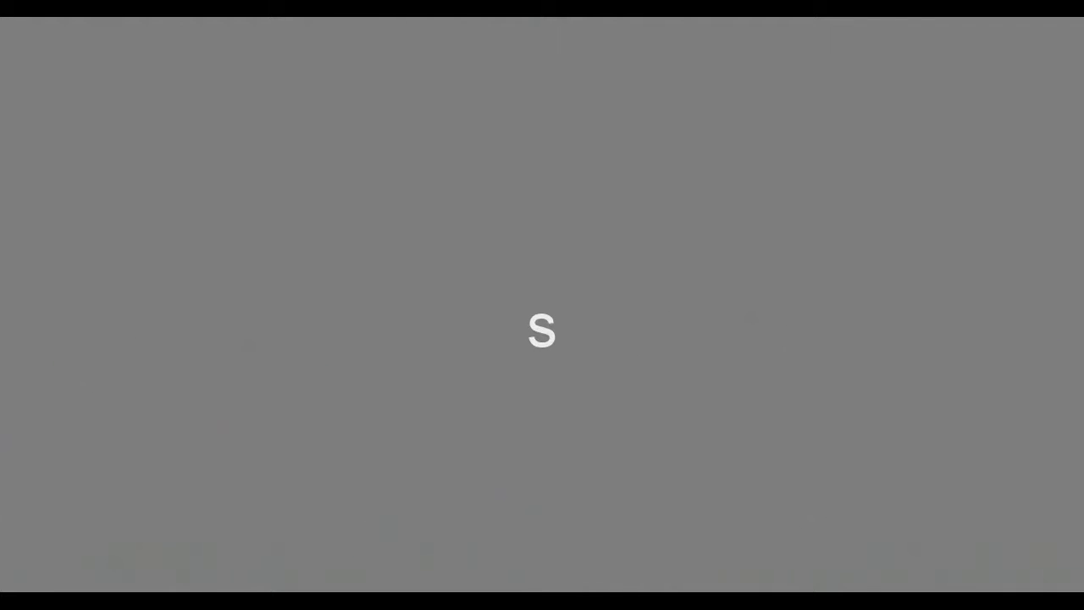
- Enter "fkdjflkdjflkjff" as another test response in the running experiment and delete its letters with repeated backspaces
type("fkdjflkdjflkjff")
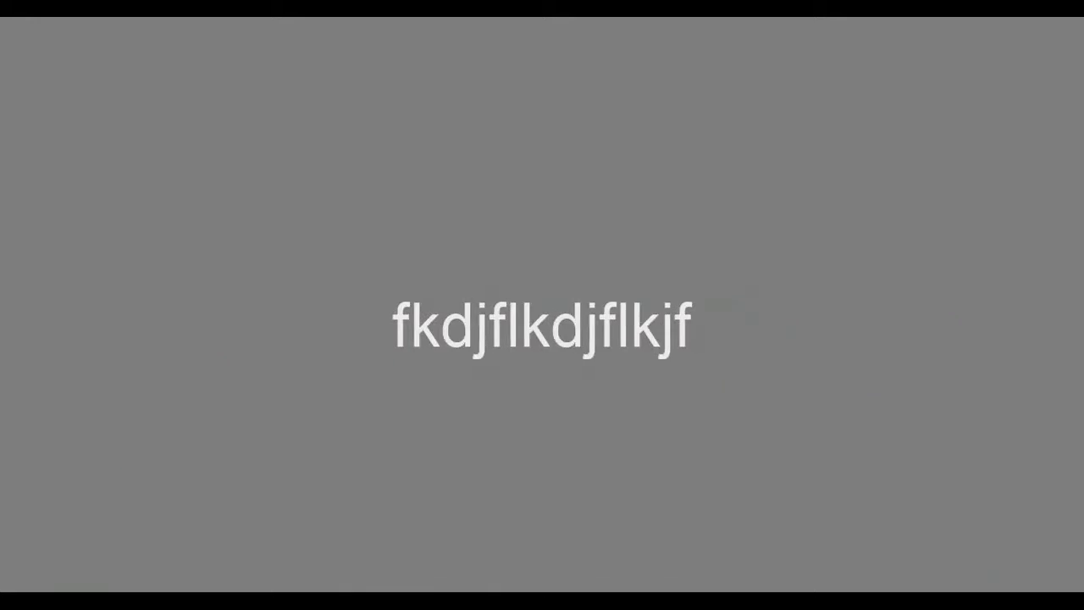
key("BackSpace")
key("BackSpace")
key("BackSpace")
key("BackSpace")
key("BackSpace")
key("BackSpace")
key("BackSpace")
key("BackSpace")
key("BackSpace")
key("BackSpace")
key("BackSpace")
key("BackSpace")
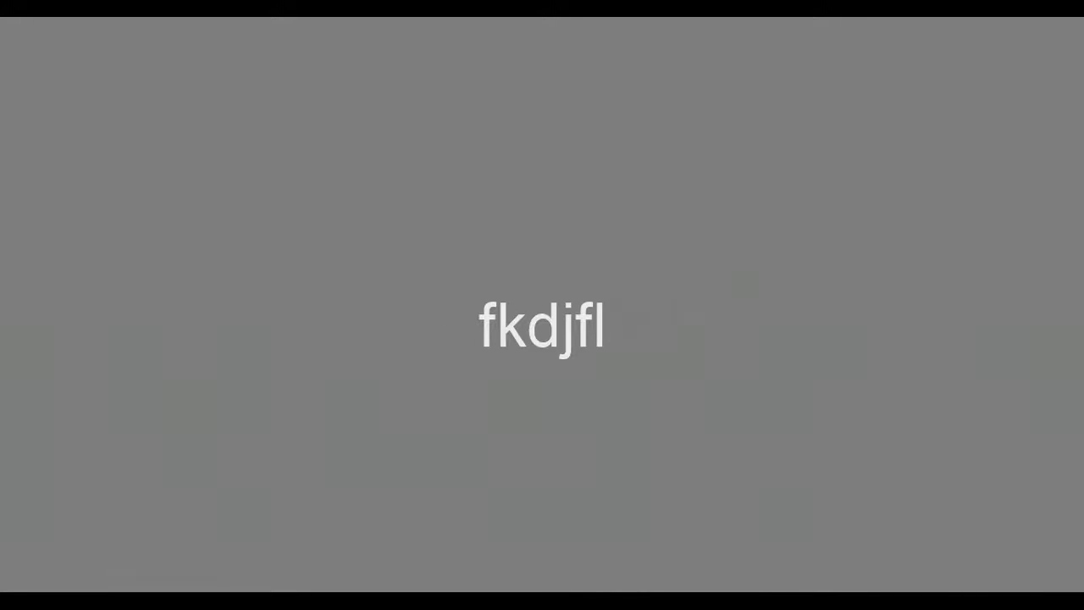
- Test several returns as a response, quit the running experiment, and close the PsychoPy output window
type("returnreturnreturn")
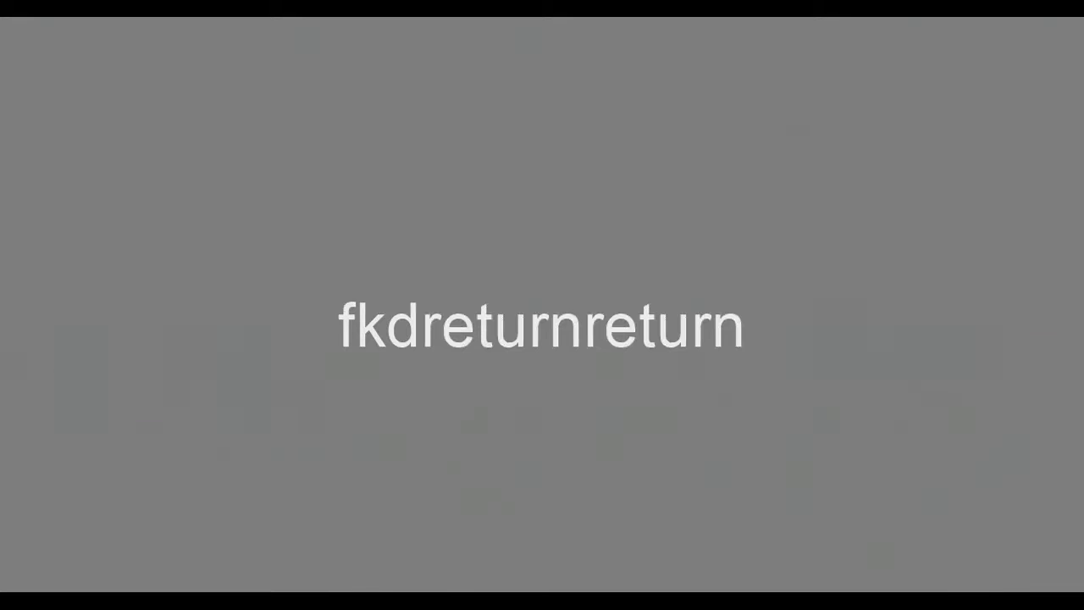
key("Escape")
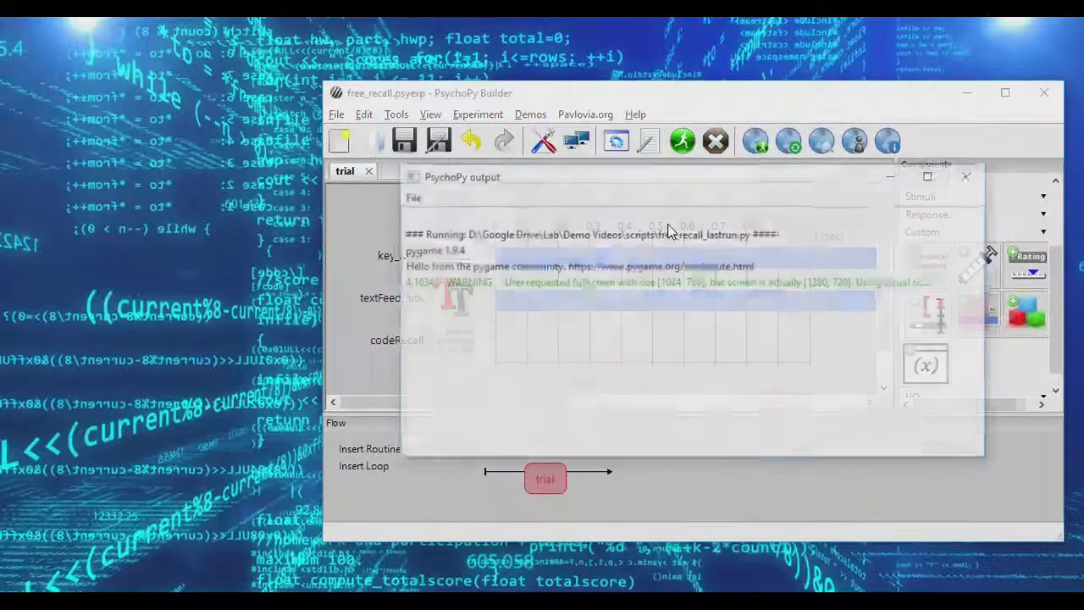
left_click(954, 185)
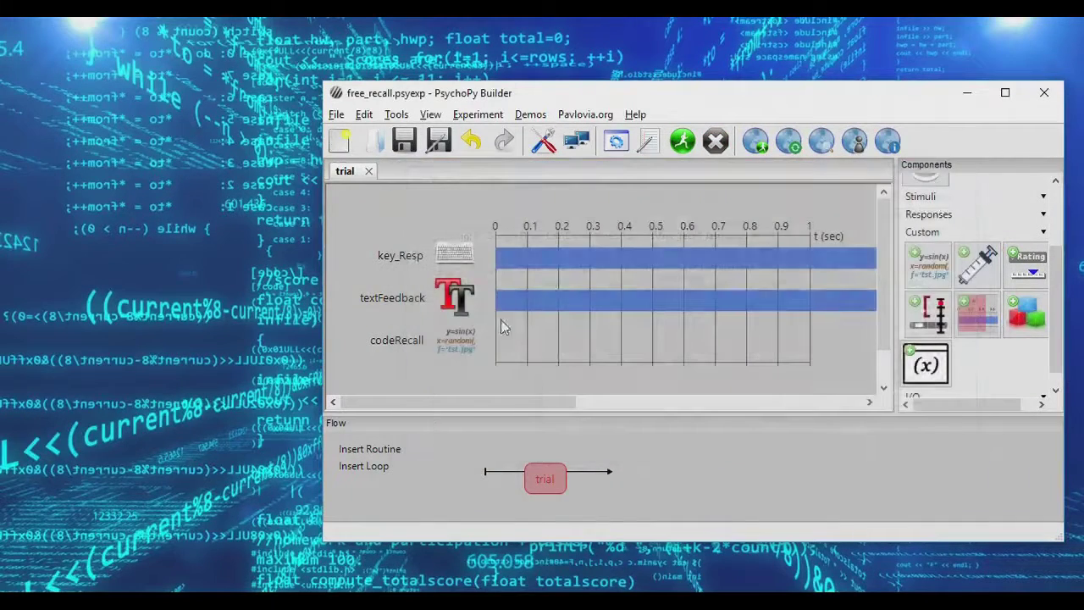
- In codeRecall's Each Frame code, add the branch elif("return" in key_Resp.keys): after the backspace block
left_click(460, 343)
left_click(487, 187)
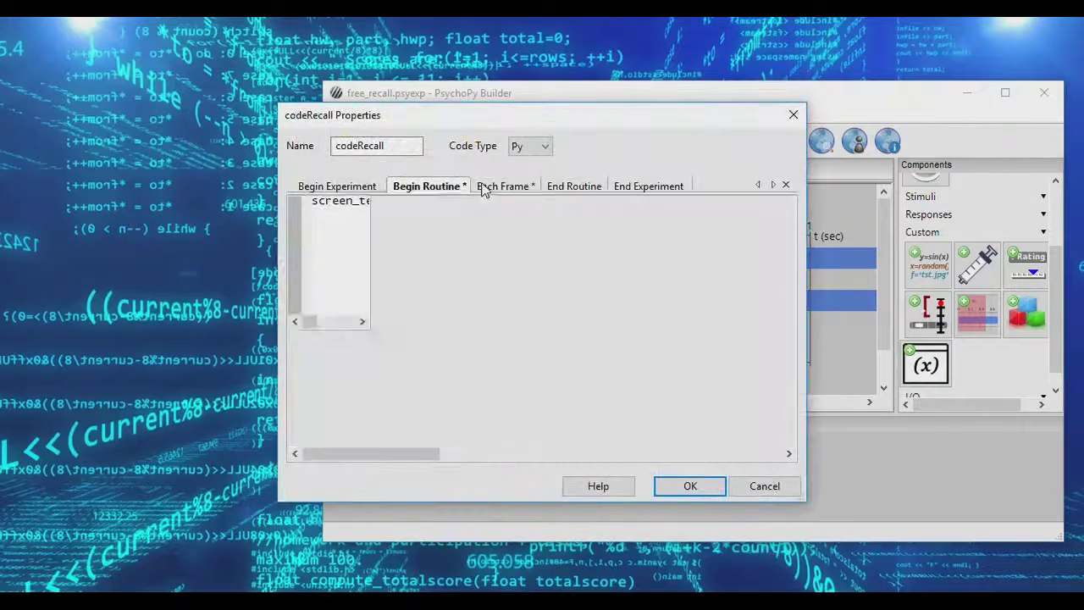
left_click(547, 247)
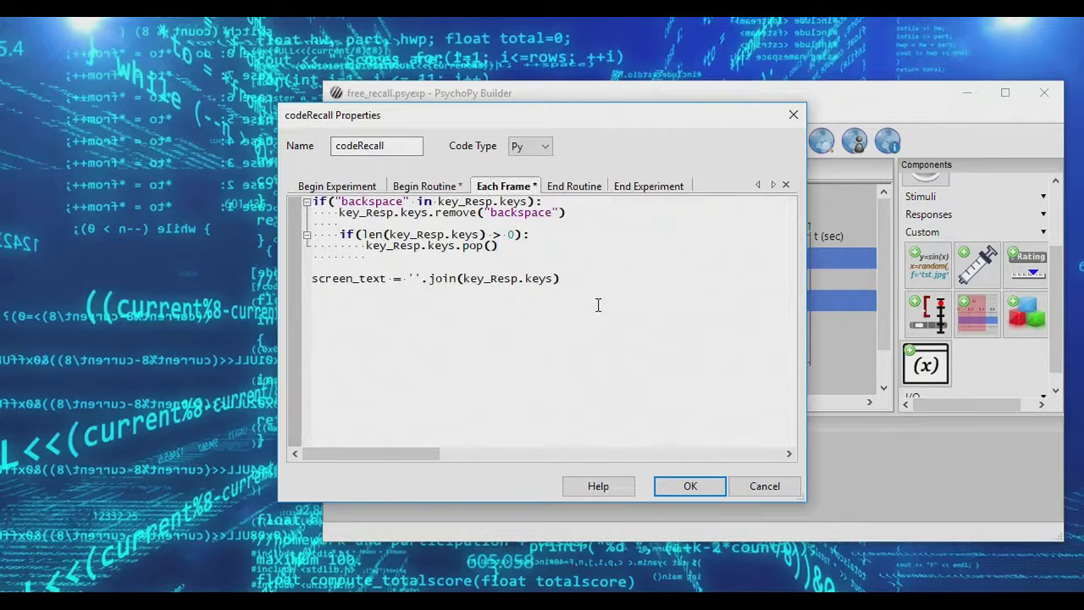
key("Return")
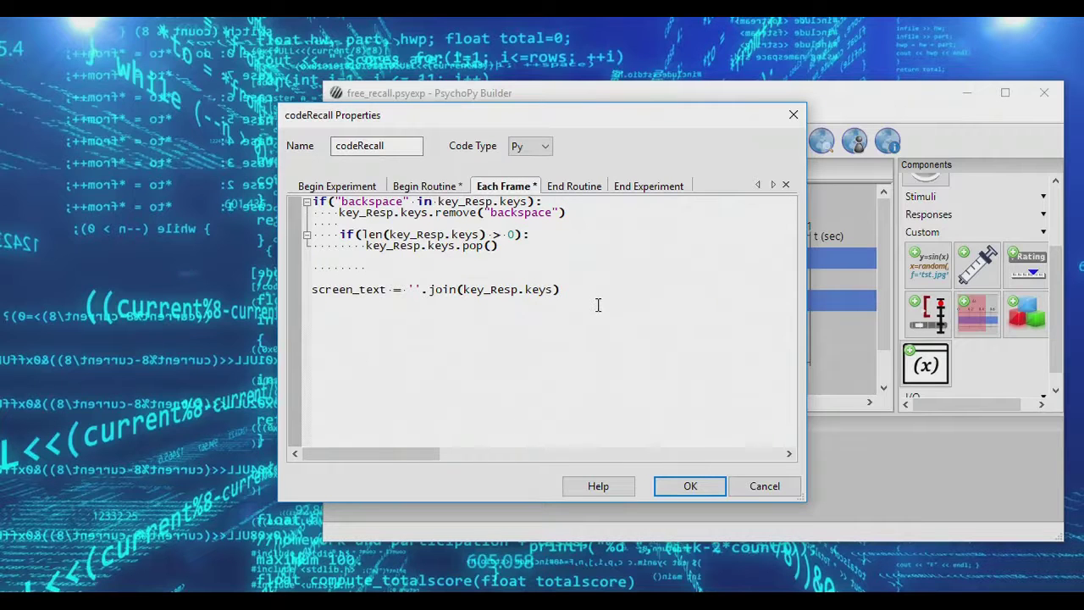
type("elif(\"retur")
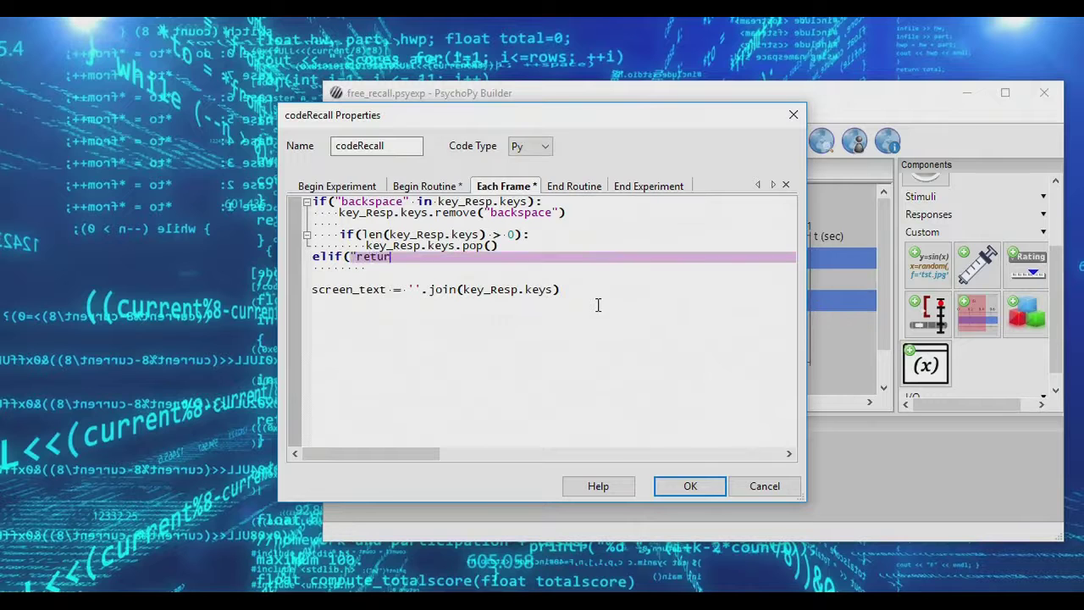
type("n\" in key")
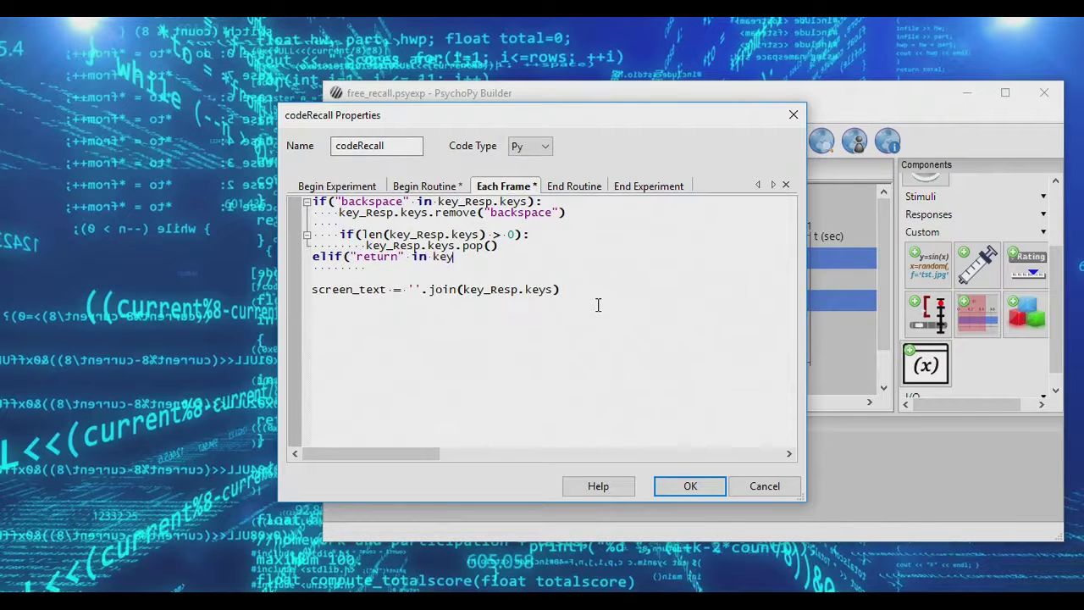
type("_Resp.keys):")
- Add key_Resp.keys.remove("return") as the indented first line of the elif branch
key("Return")
type("key")
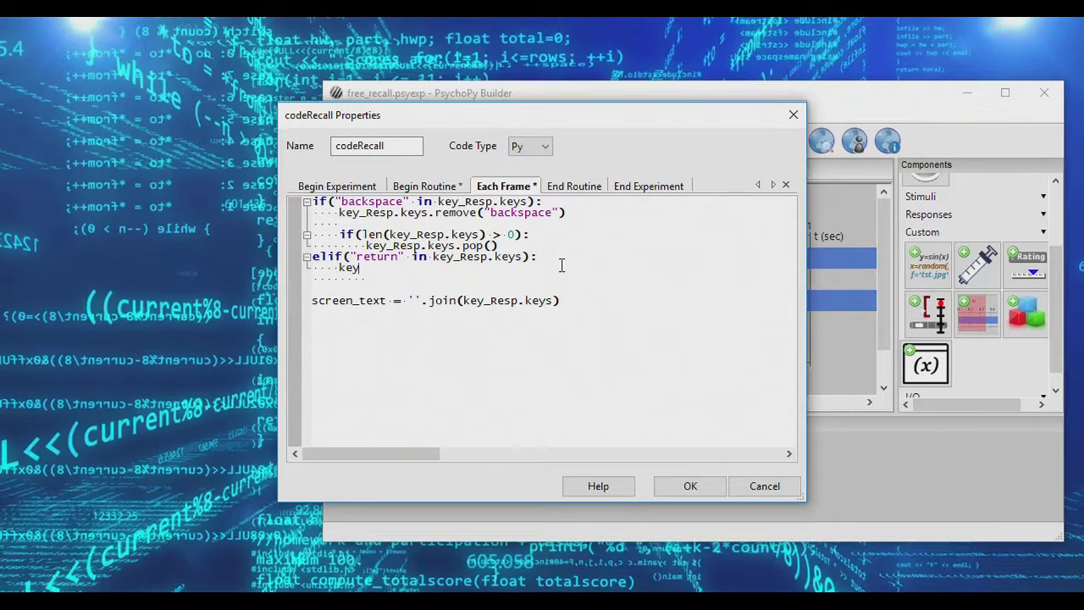
type("_Resp,ke")
type("keys.remove(\"retur")
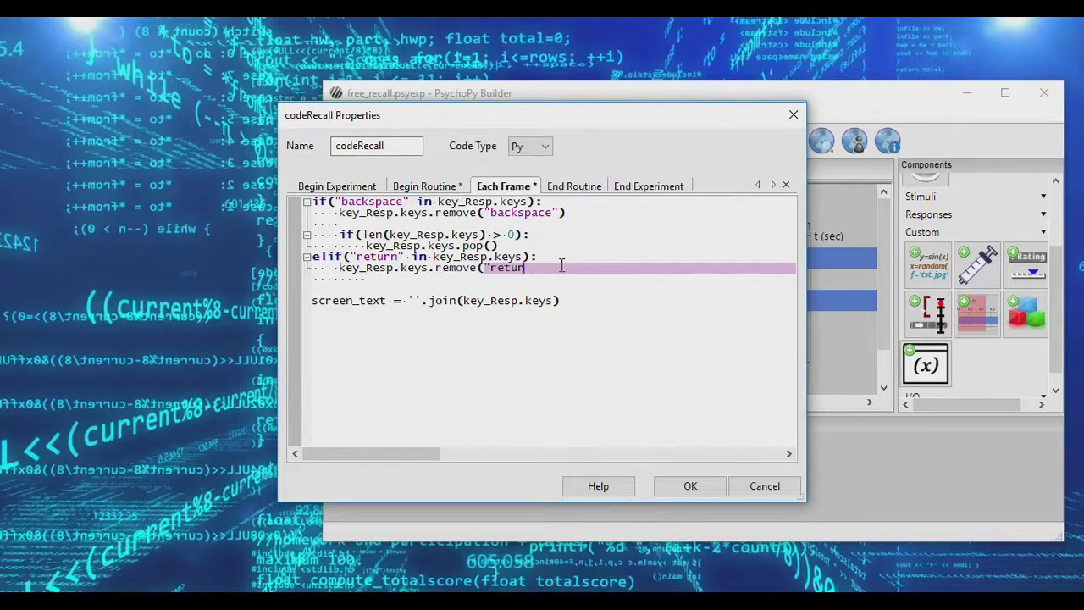
type("n\"")
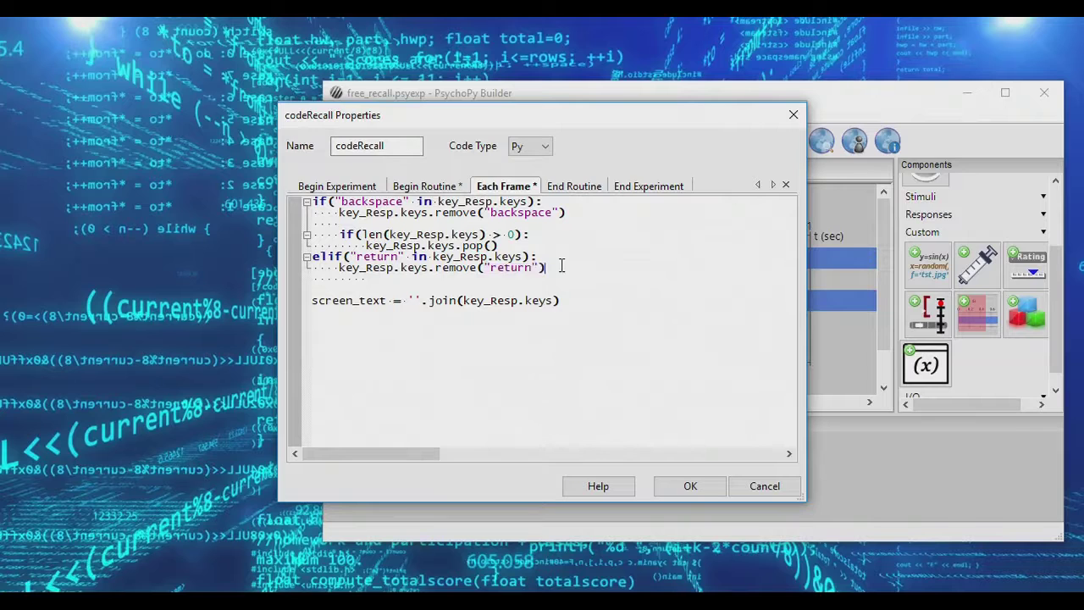
- Add continueRoutine = False to the return branch after a blank line, and accept the codeRecall properties
key("Return")
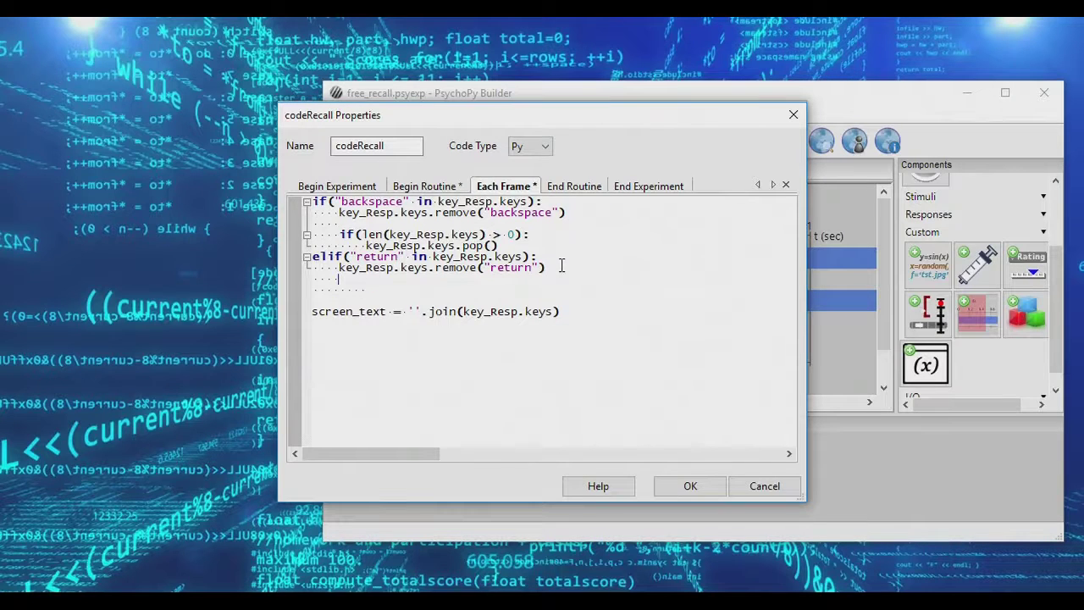
key("Return")
type("continue")
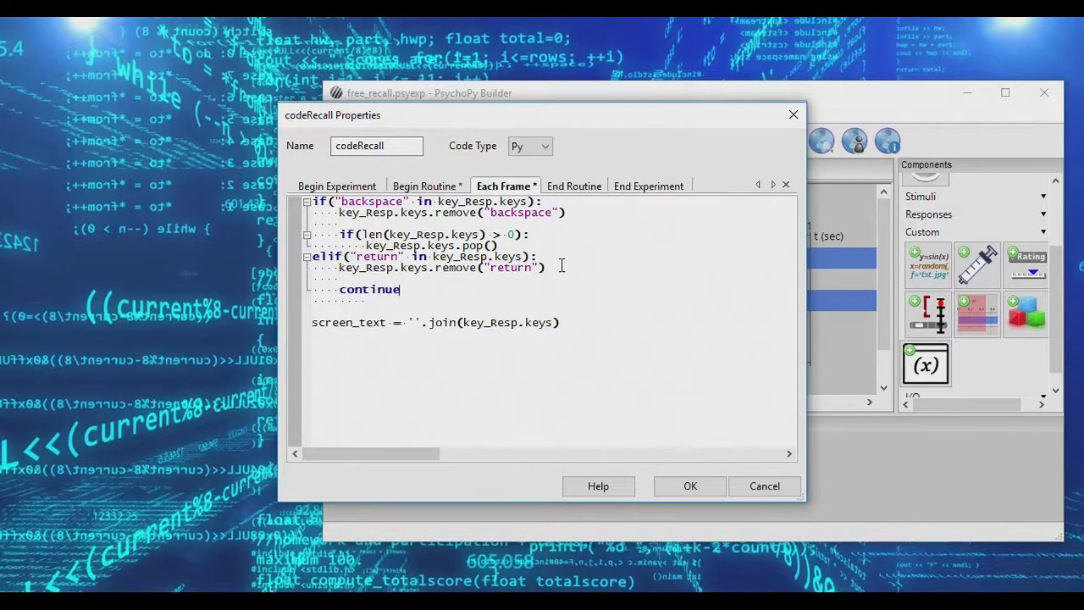
type("Routine")
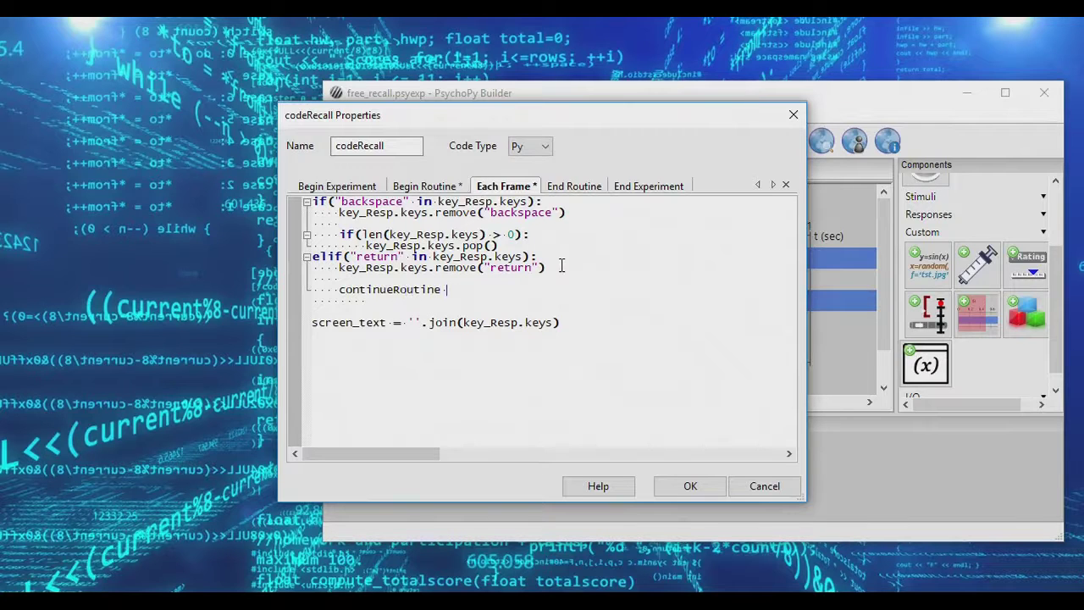
type(" = False")
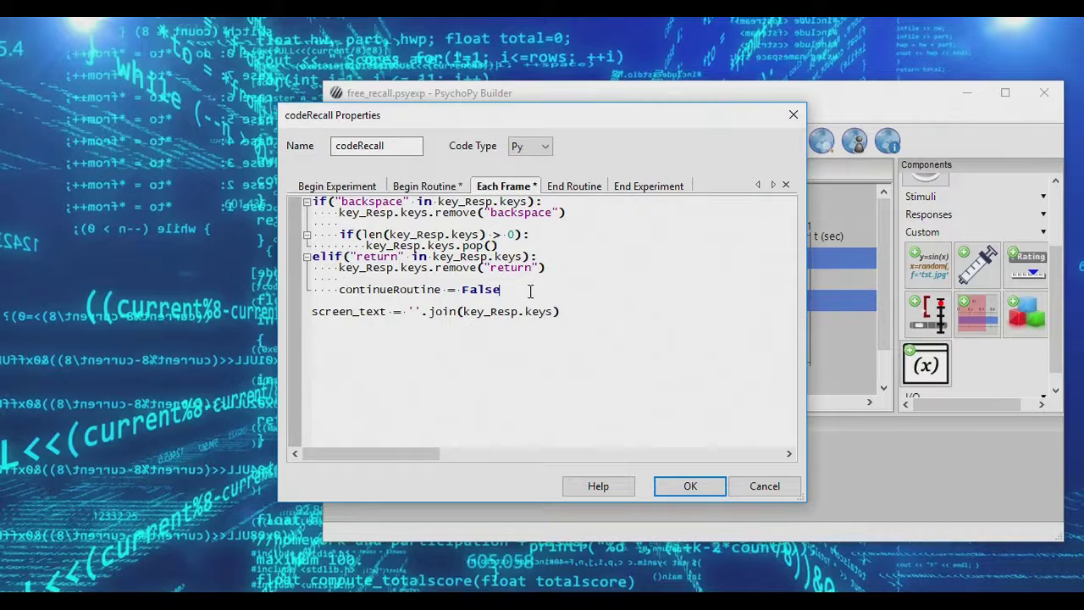
key("Escape")
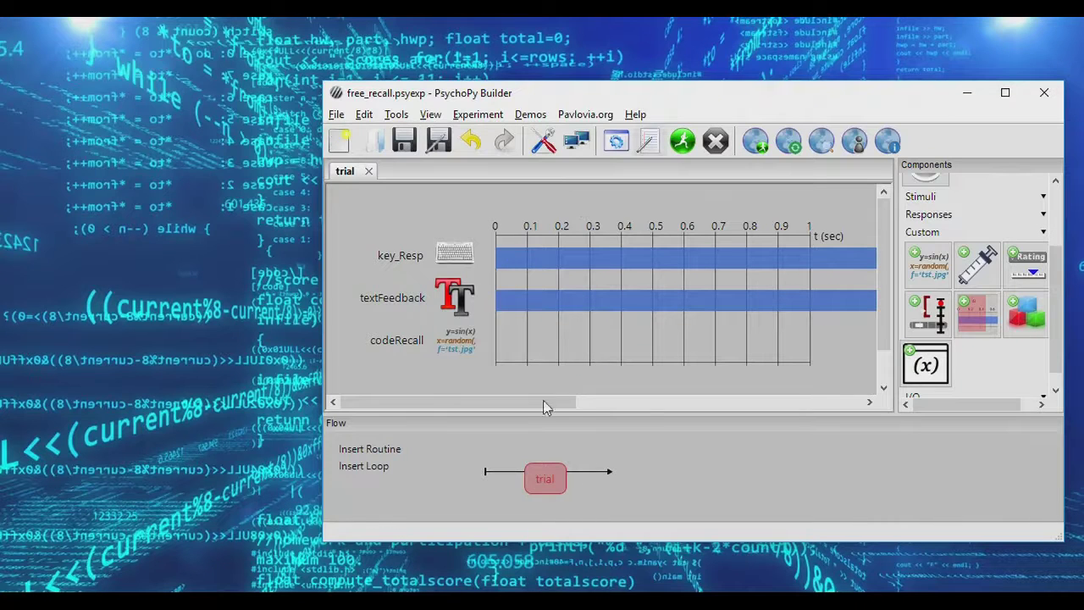
- Run the experiment, enter "thisismystring" as the response, and finish the routine with a return
left_click(681, 141)
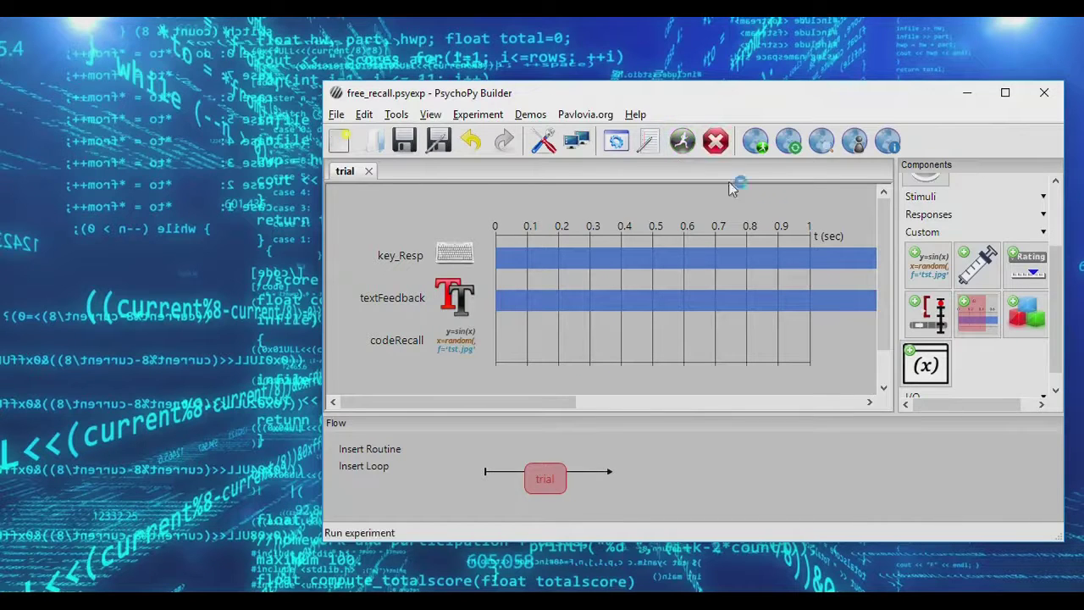
type("thisismystring")
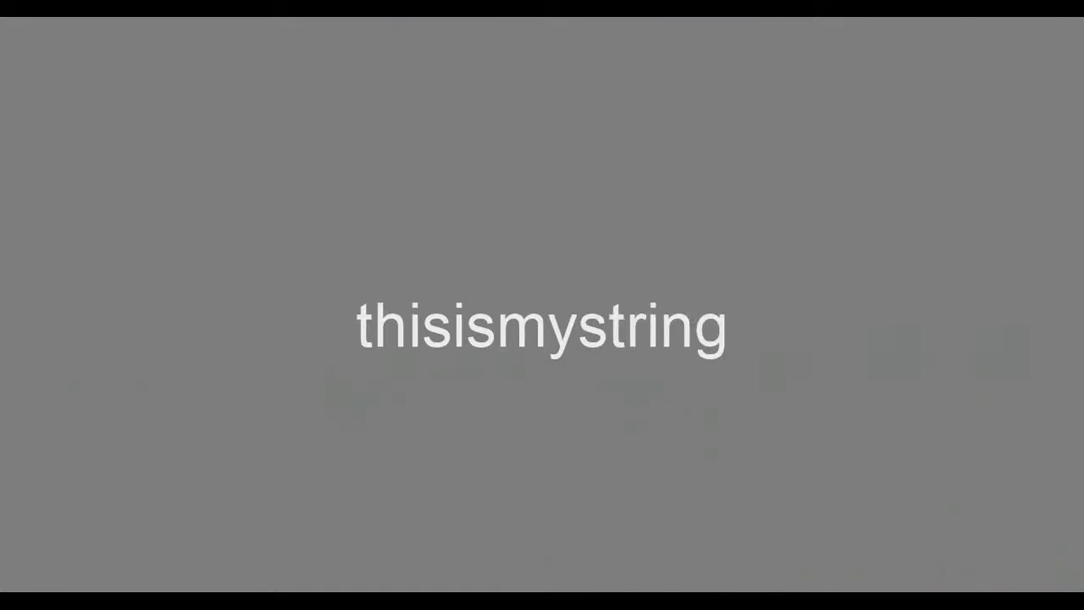
key("Return")
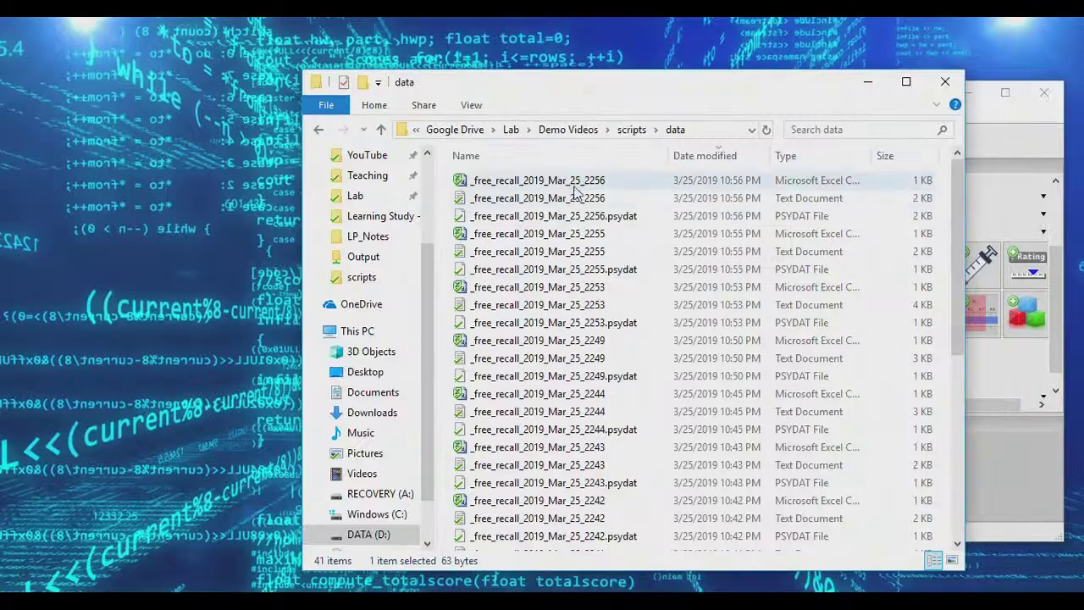
- Open the _free_recall_2019_Mar_25_2256 data file in Excel, maximize it, and fit the key_Resp.keys column to its contents
left_click(576, 186)
double_click(576, 182)
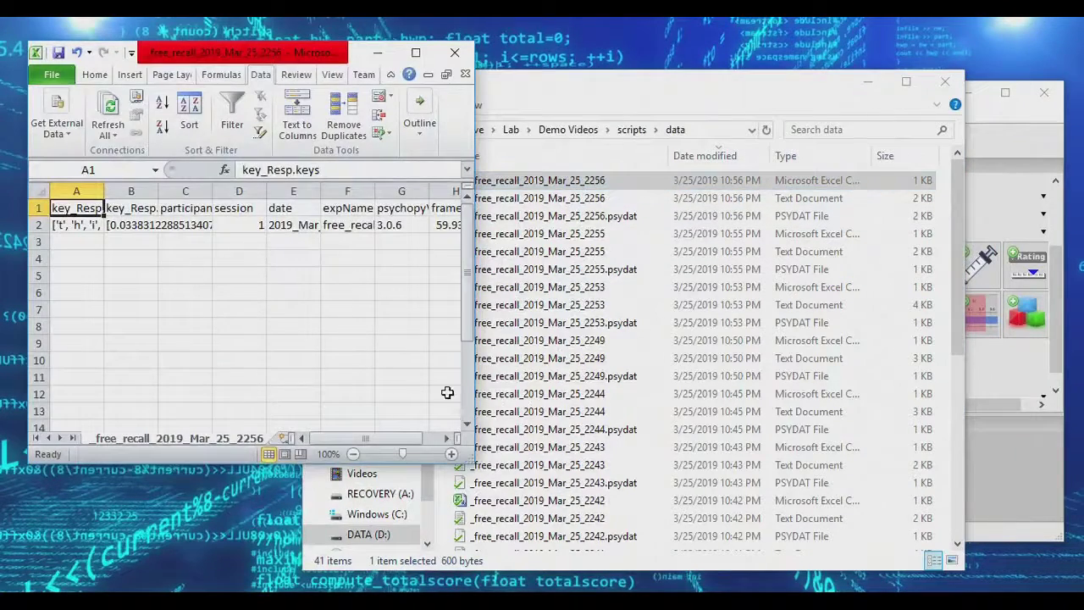
left_click(416, 53)
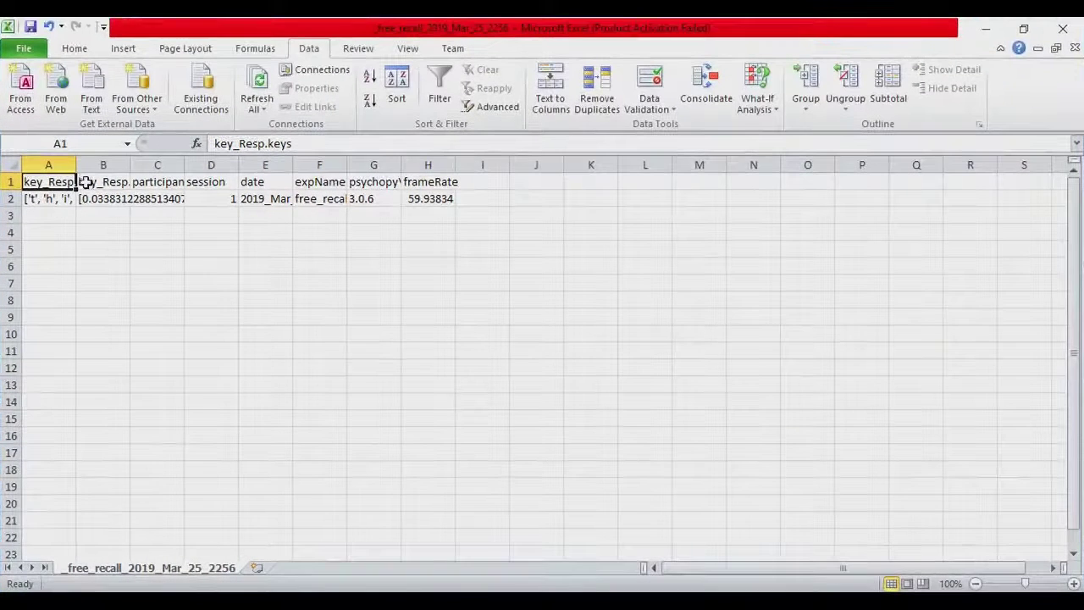
double_click(78, 165)
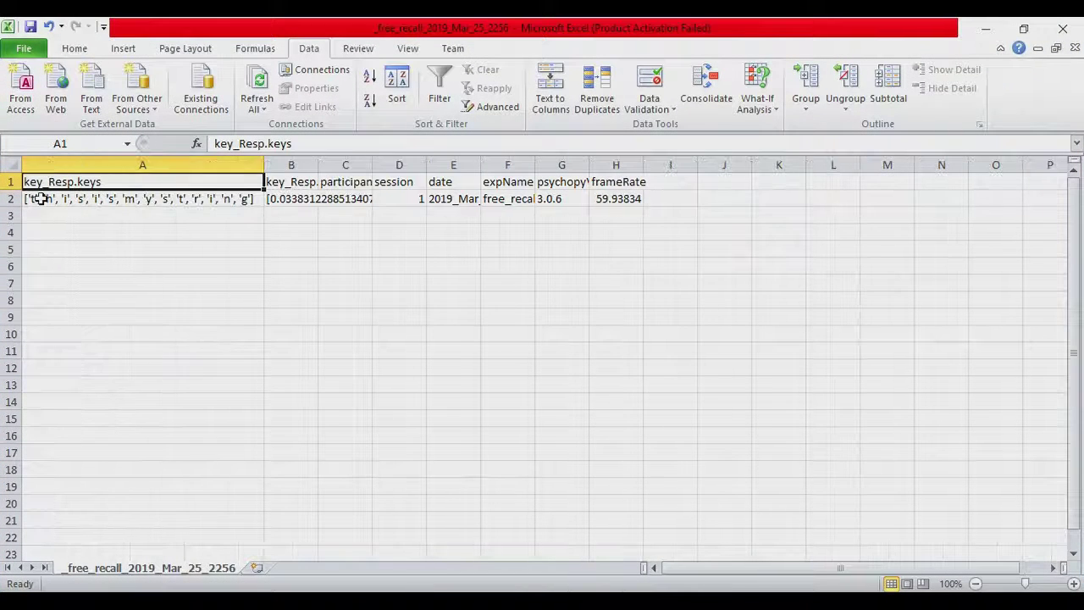
- Fit the key_Resp.rt column to examine its response times, undo that width change, and select the recorded keys in A2
double_click(314, 166)
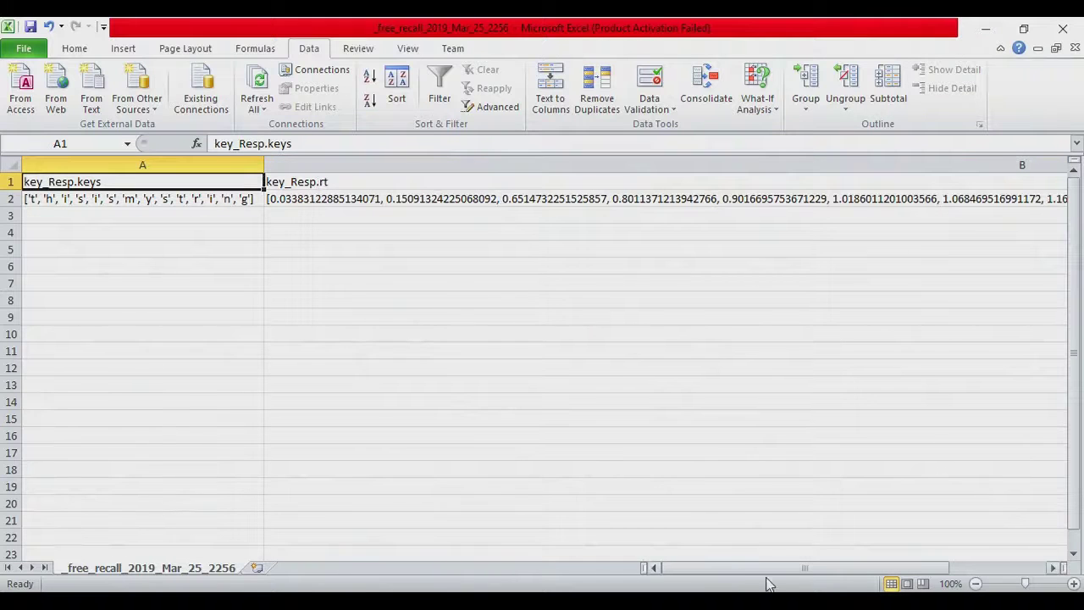
left_click_drag(772, 569, 1004, 565)
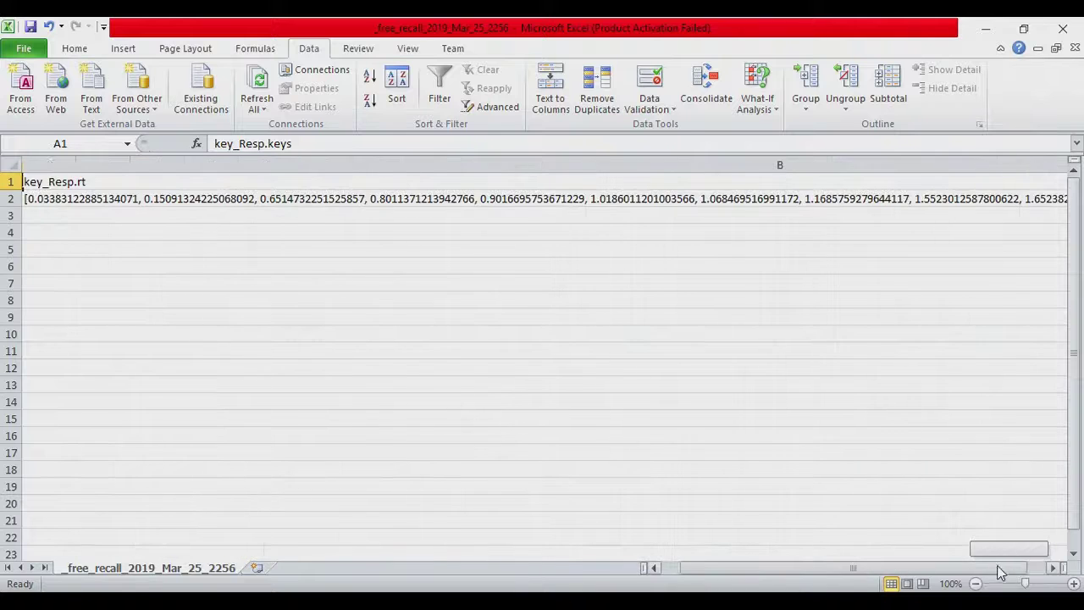
key("ctrl+z")
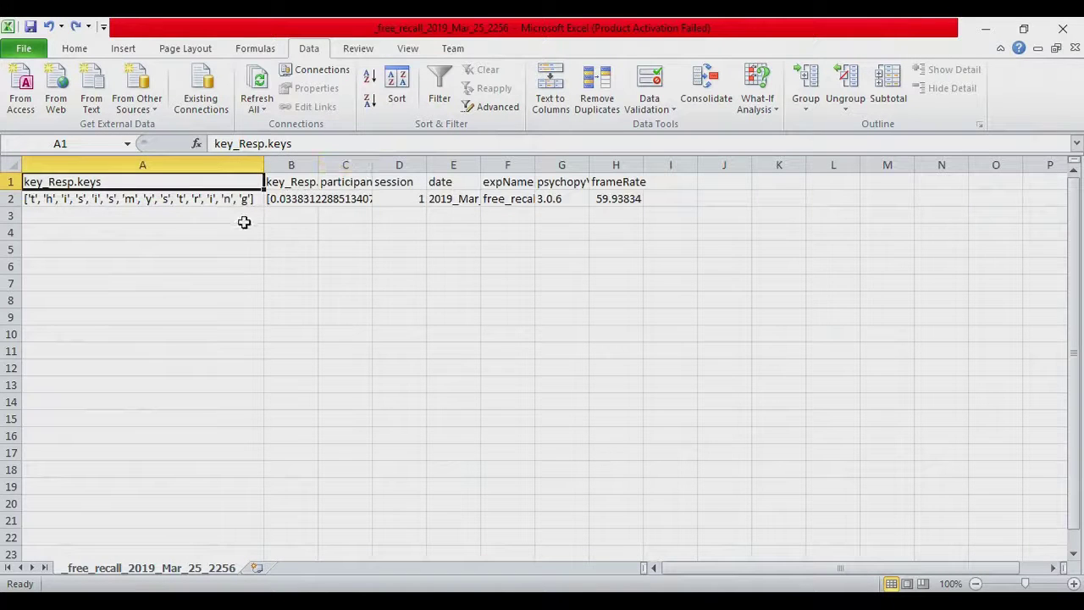
left_click(225, 202)
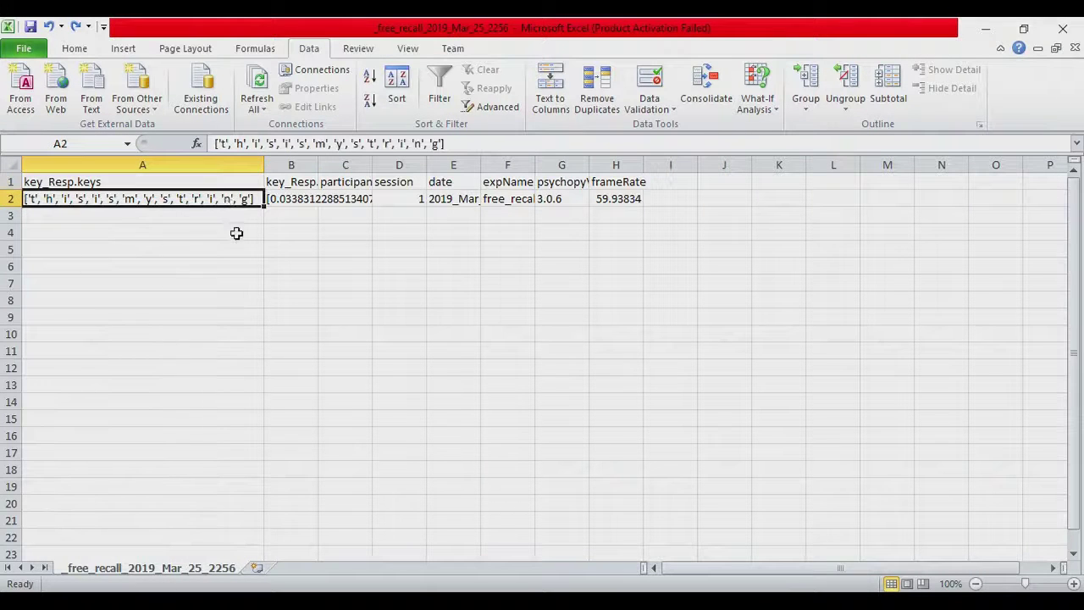
- Insert an empty column before the participant column and select its cell C2 beside the recorded response data
left_click(341, 163)
right_click(340, 163)
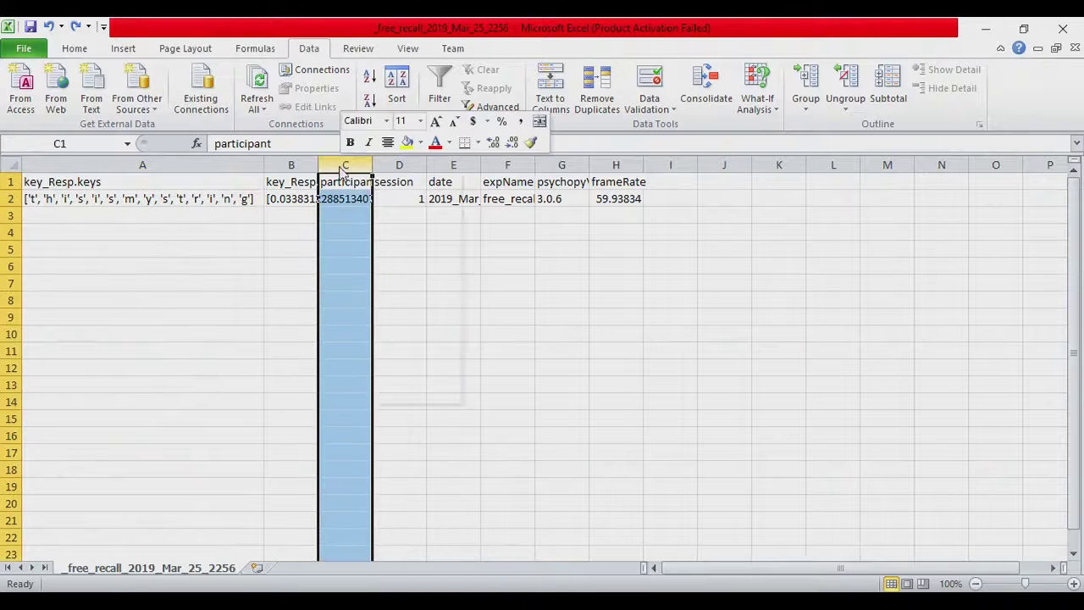
left_click(387, 276)
left_click(339, 181)
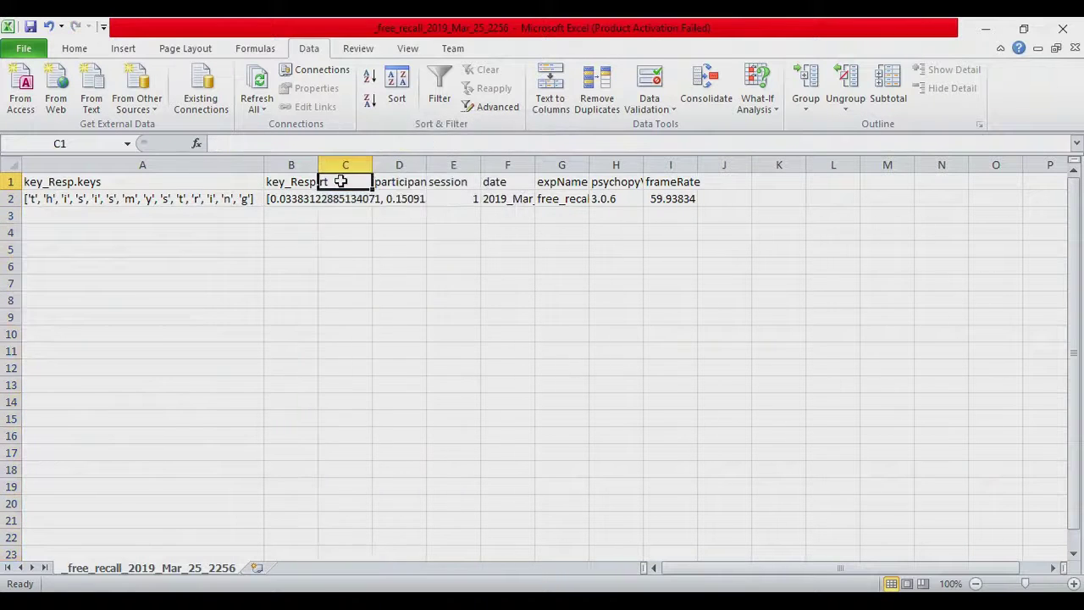
left_click(345, 198)
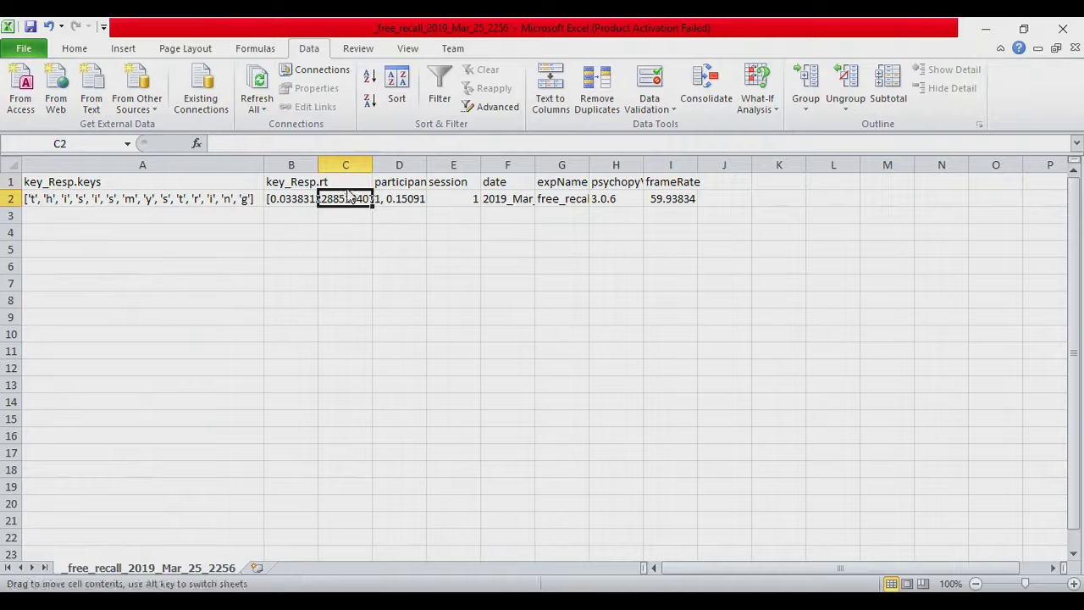
left_click_drag(208, 204, 63, 202)
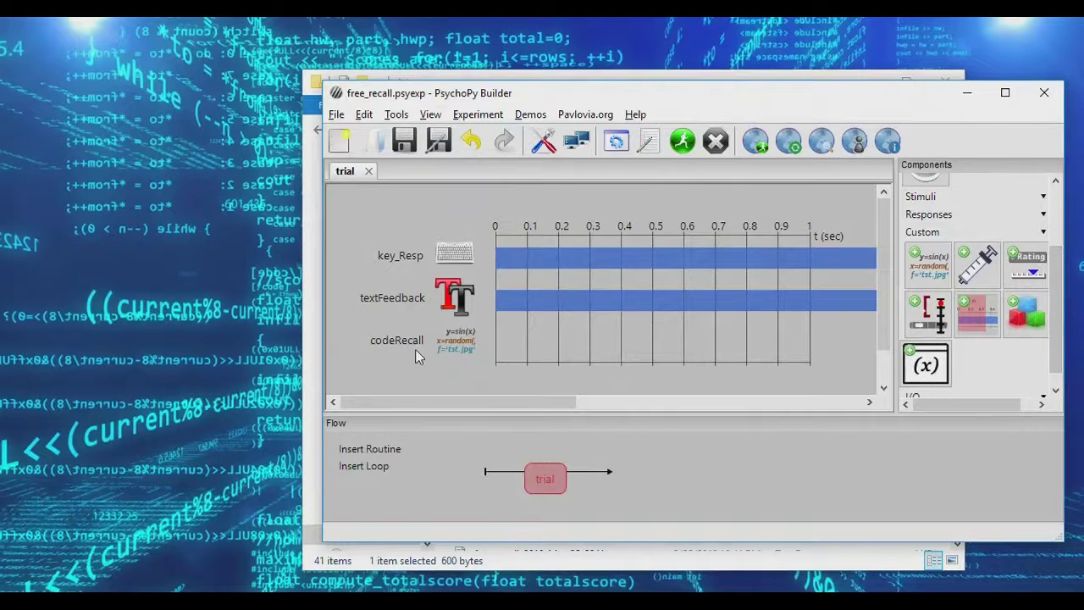
- Open codeRecall's Each Frame code and insert blank lines below the key_Resp.keys.remove("return") line
left_click(450, 347)
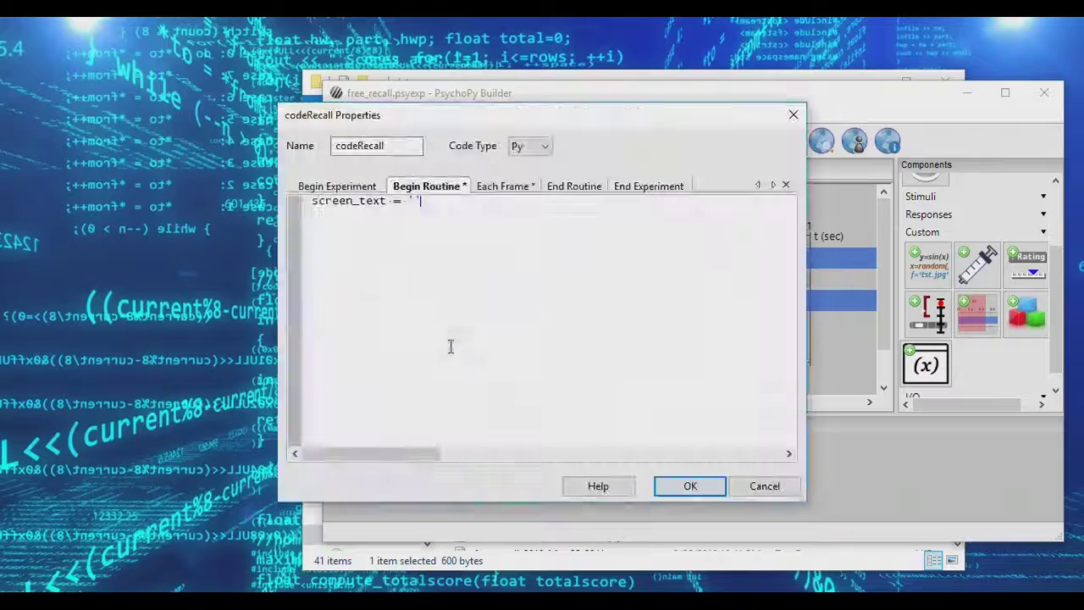
left_click(501, 188)
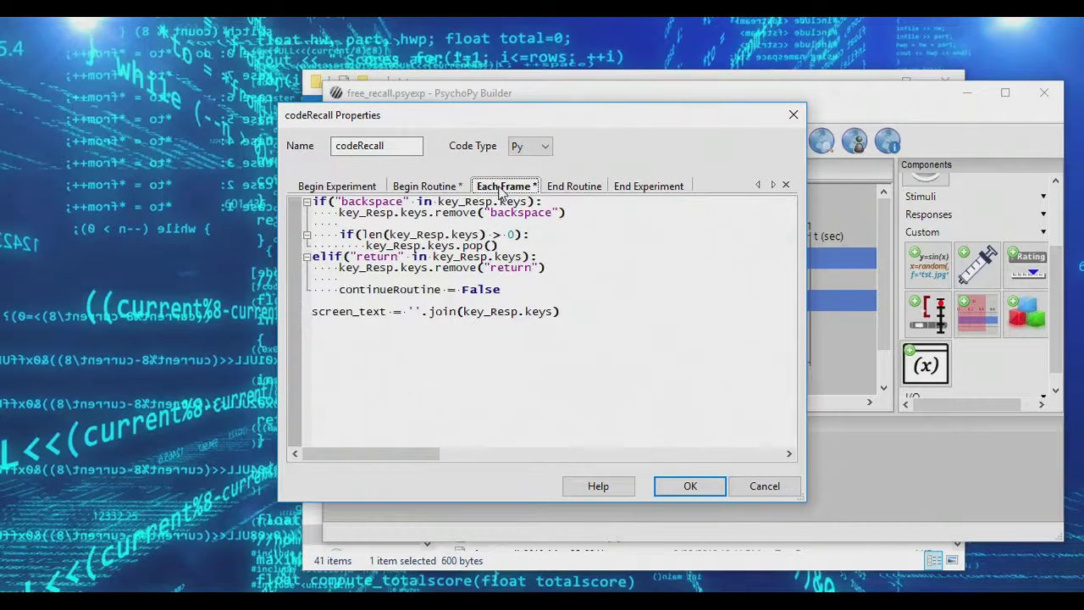
left_click(561, 187)
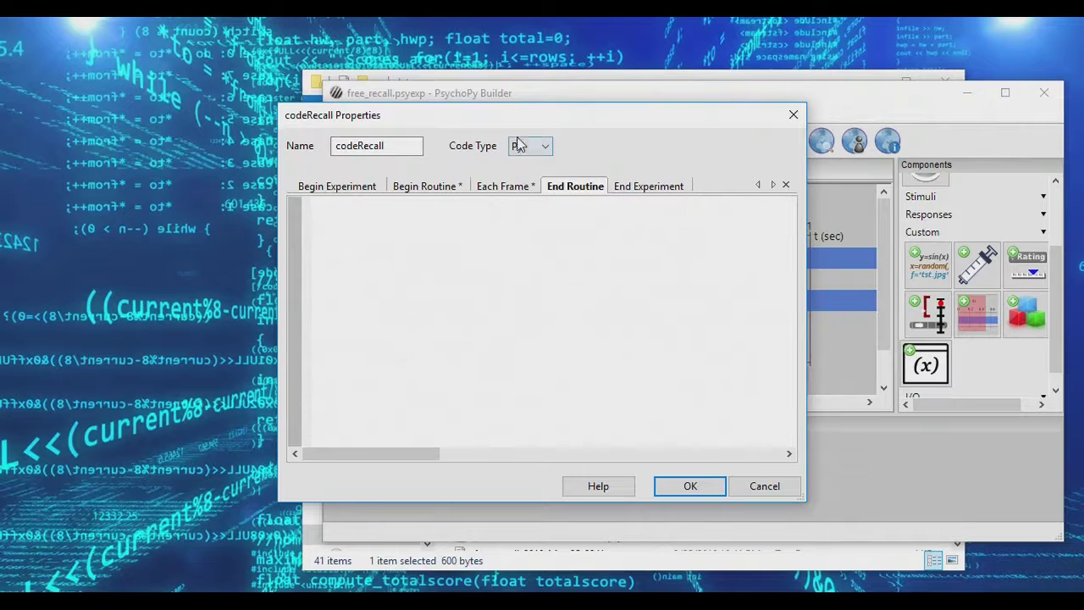
left_click(508, 188)
double_click(389, 317)
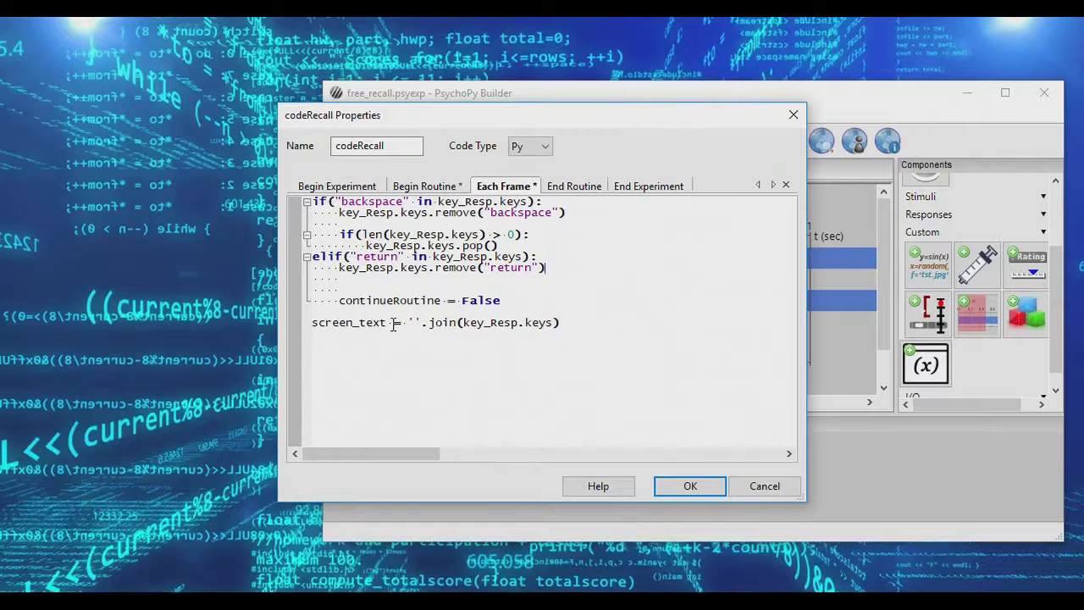
key("Return")
key("Return")
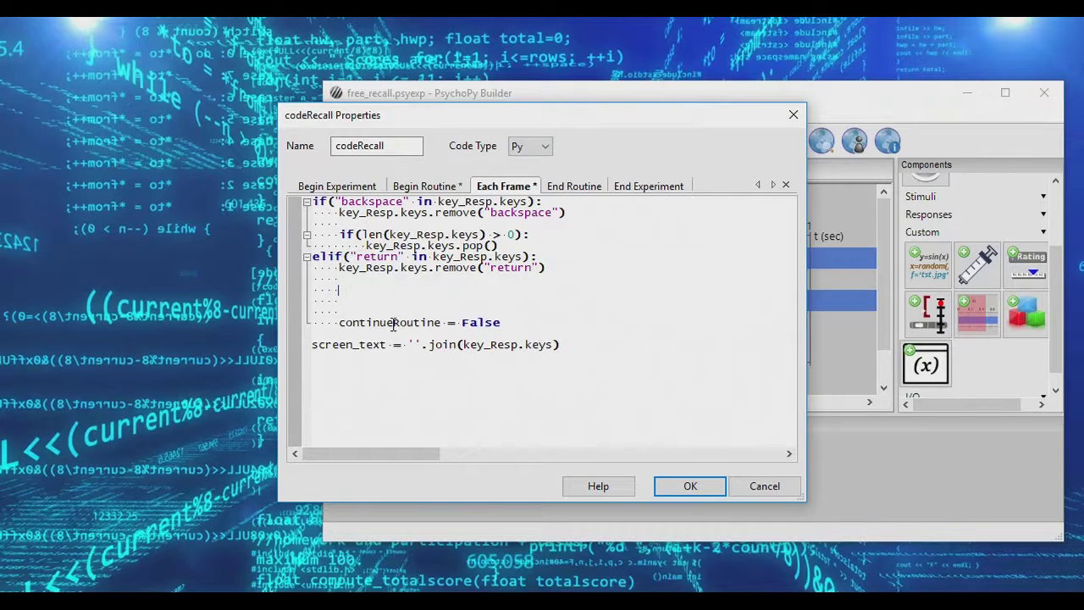
- Add thisExp.addData("recall_resp", screen_text) to the return branch and remove the surplus blank line beneath it
type("thisExp.addData(")
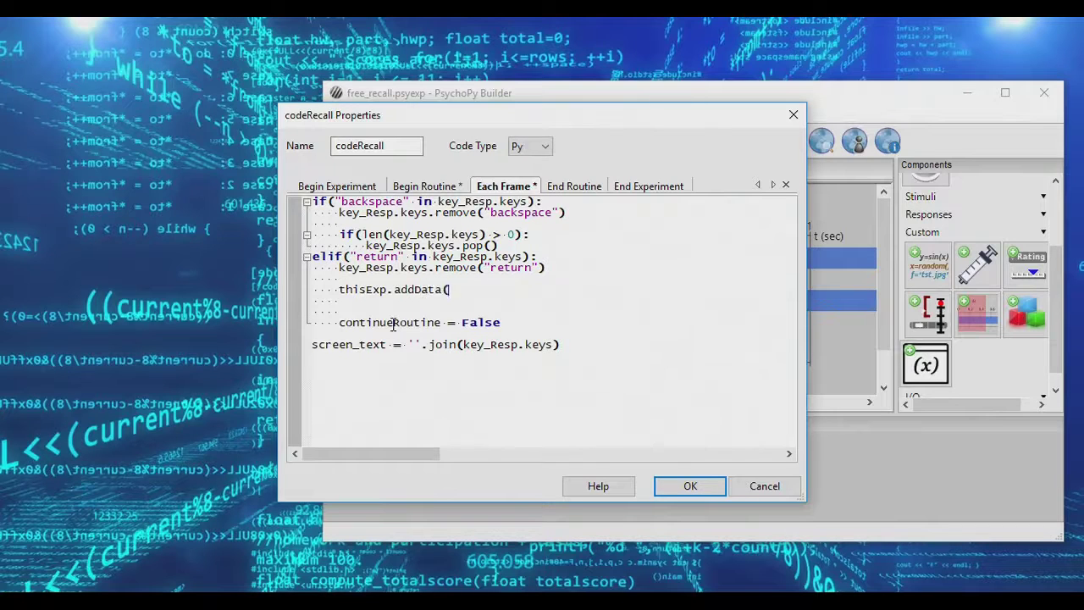
type("\"recall_resp")
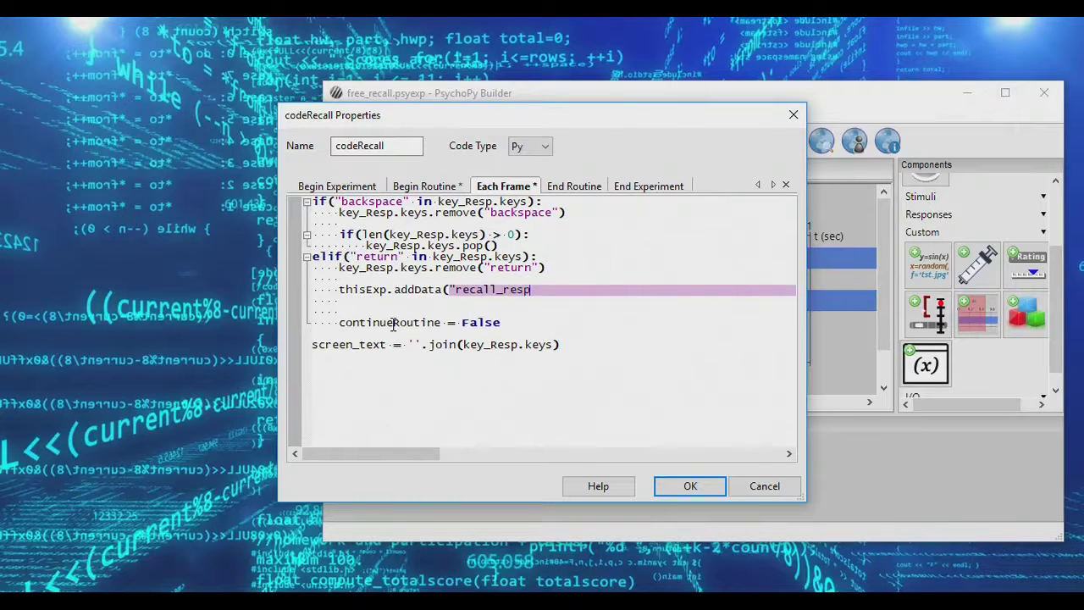
type("\",")
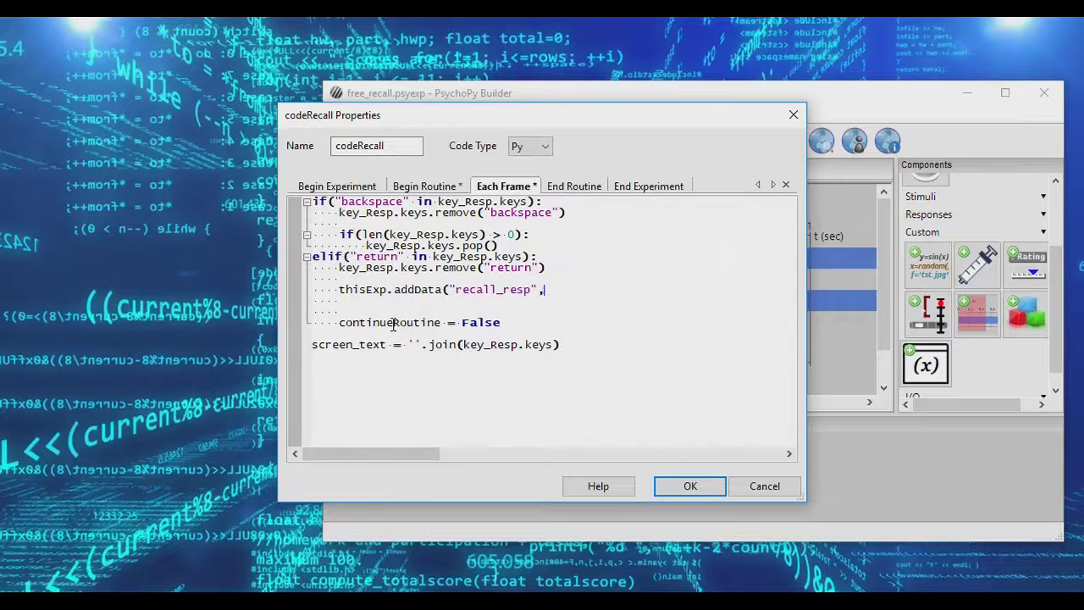
type("screen_text")
key("Delete")
key("Up")
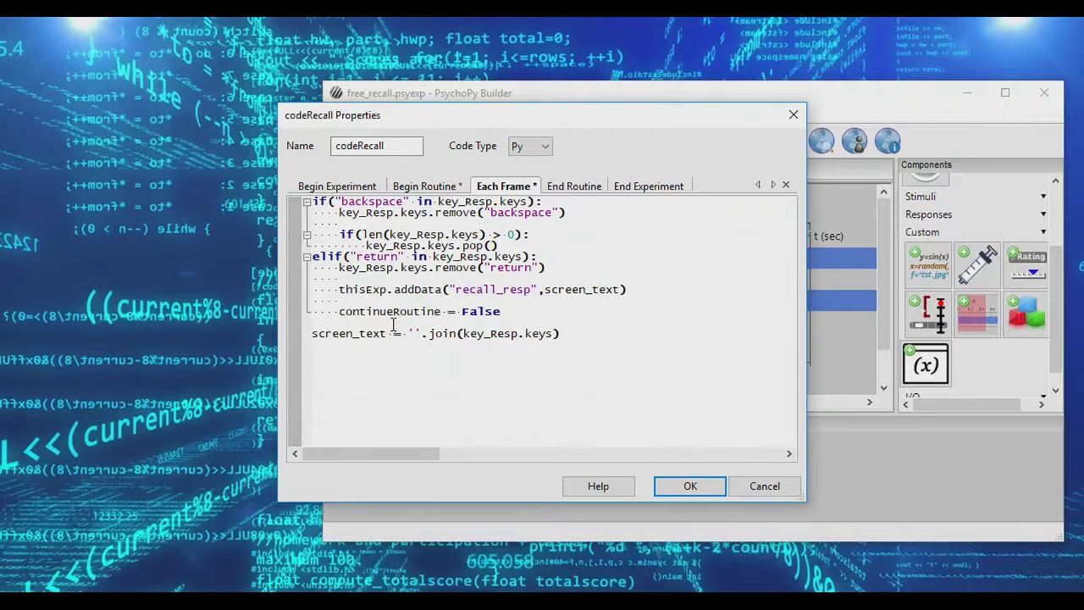
key("ctrl+shift+Right")
key("Right")
key("Right")
key("ctrl+shift+Right")
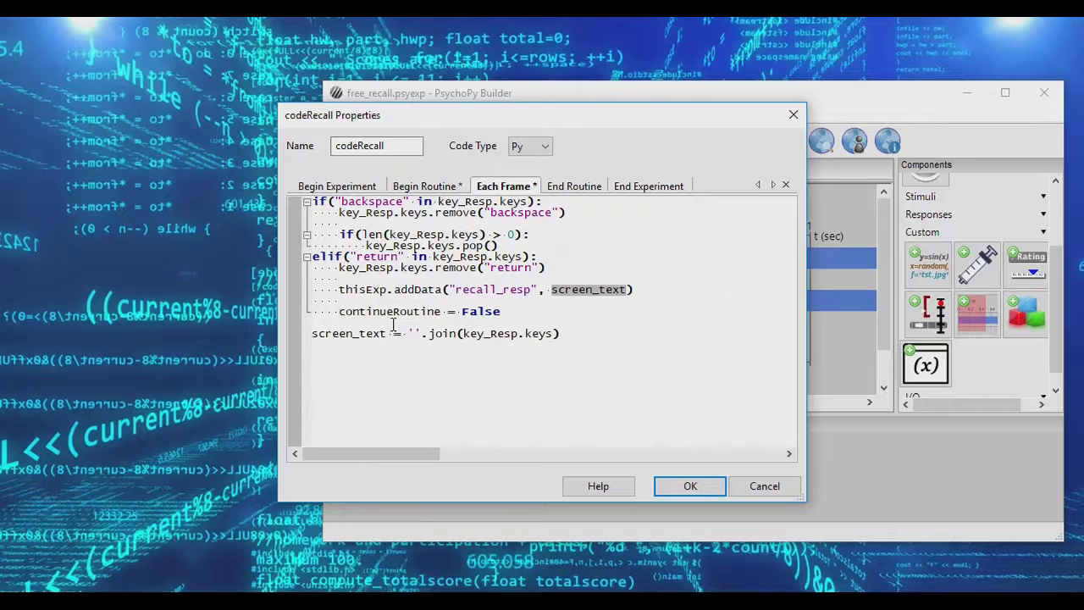
- Copy the screen_text = ''.join(key_Resp.keys) line into the return branch above the addData call and accept the code changes
key("Down")
key("shift+Home")
key("ctrl+c")
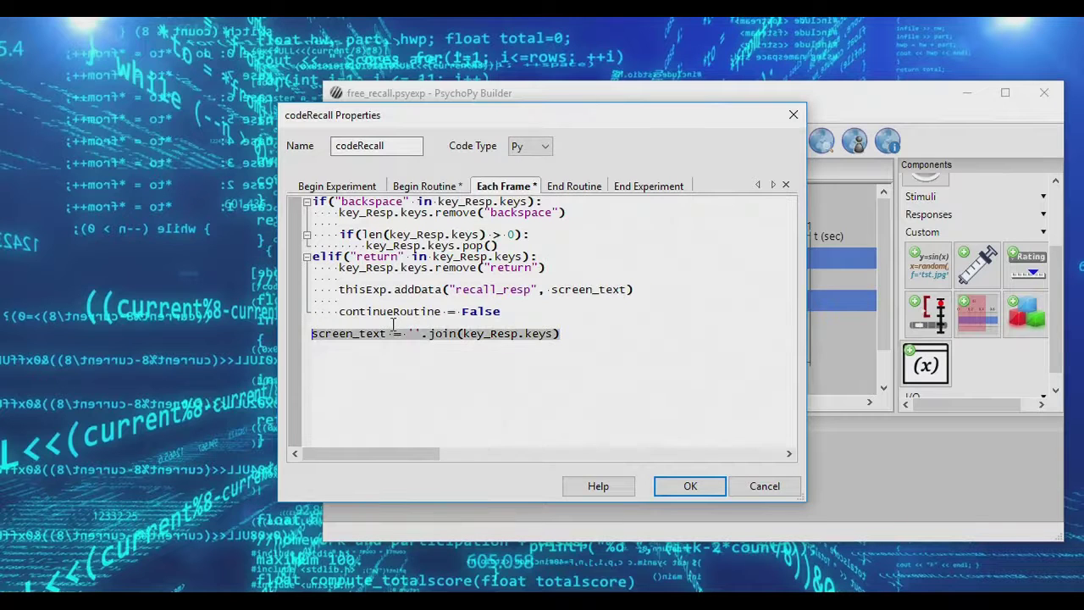
key("Up")
key("Up")
key("Return")
key("ctrl+v")
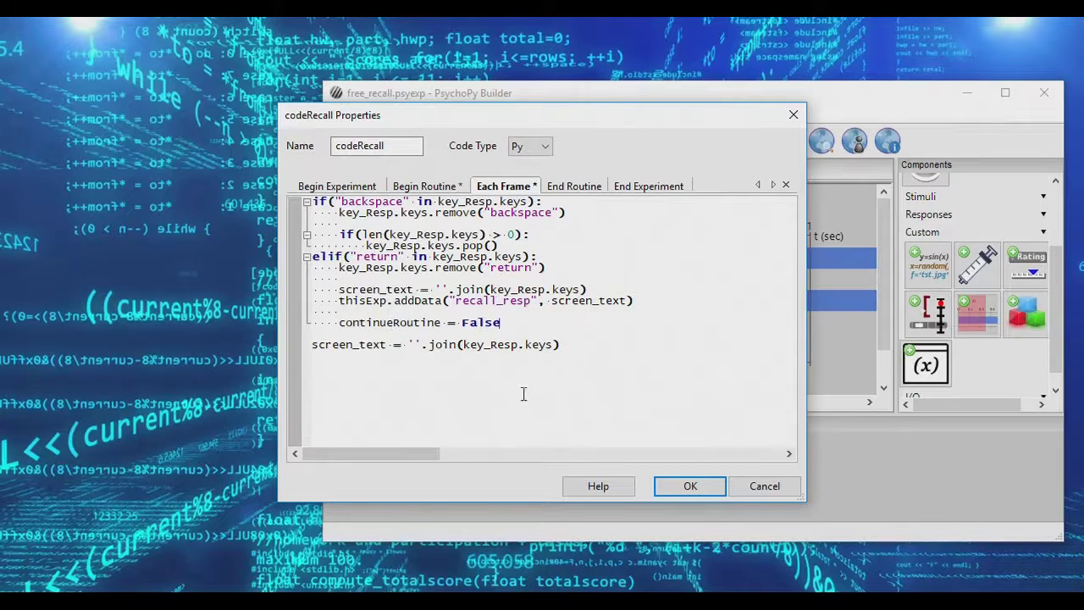
left_click(690, 488)
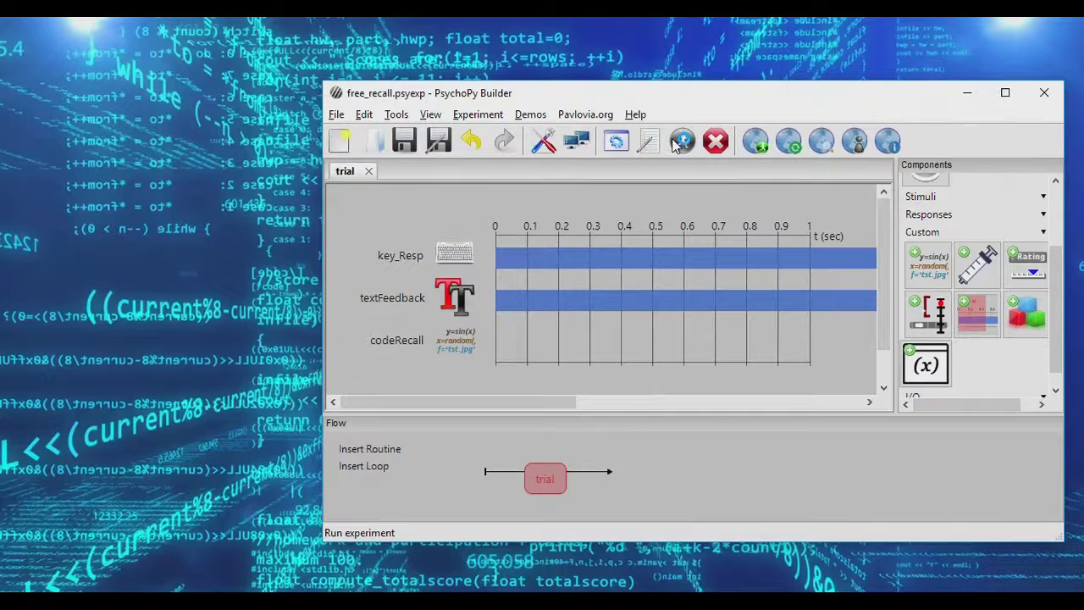
- Run the experiment, enter "typeinsomevalue" as the response, and finish the routine
left_click(681, 142)
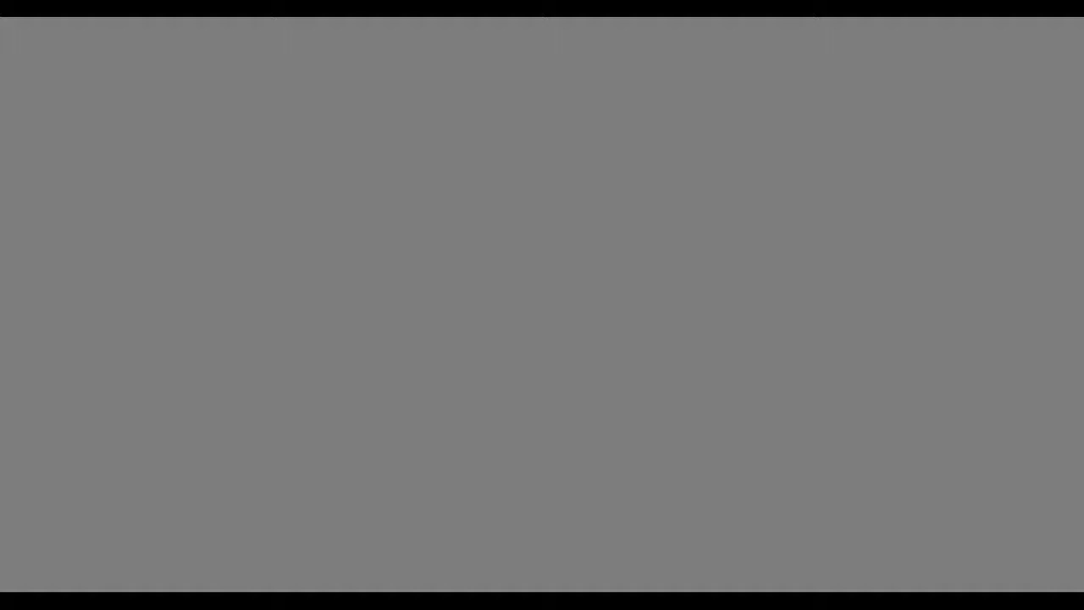
type("typeinsomevalue")
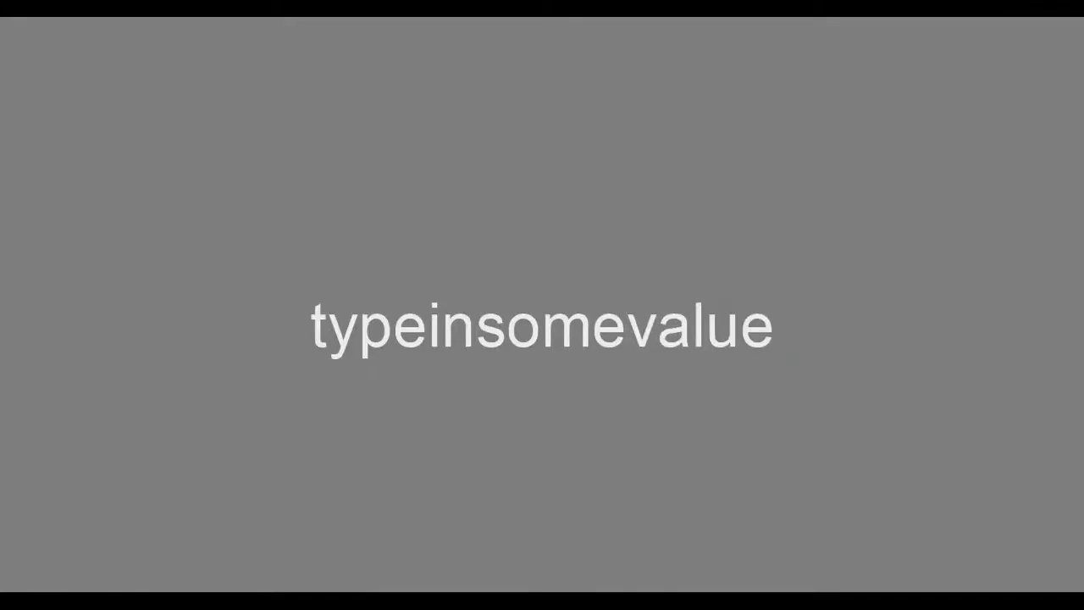
key("Escape")
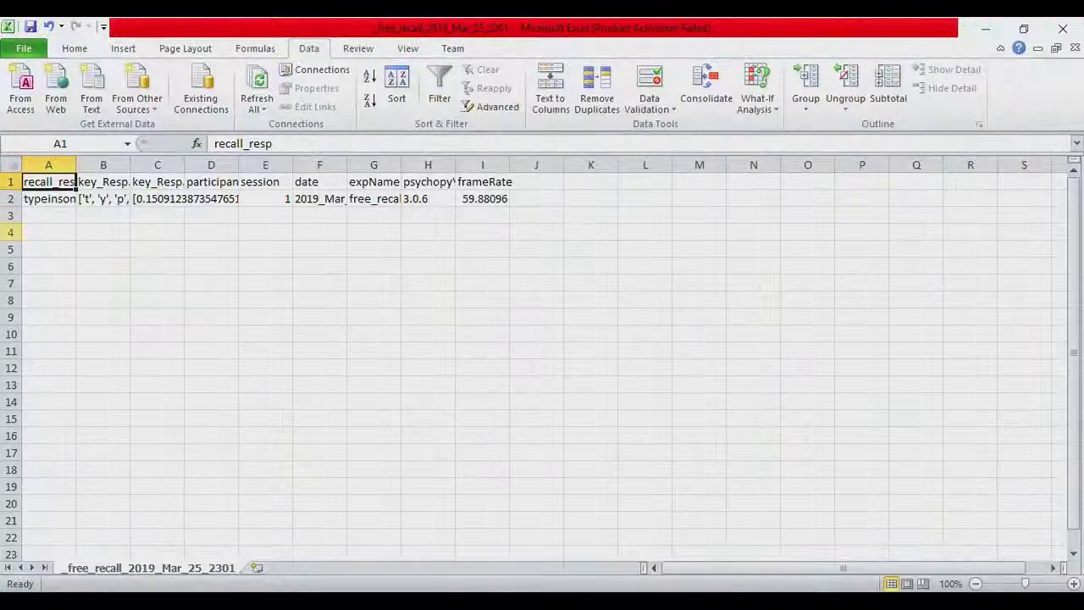
- In the _free_recall_2019_Mar_25_2301 data file in Excel, fit the recall_resp column to its contents, check its recorded response, and close the file
left_click(61, 200)
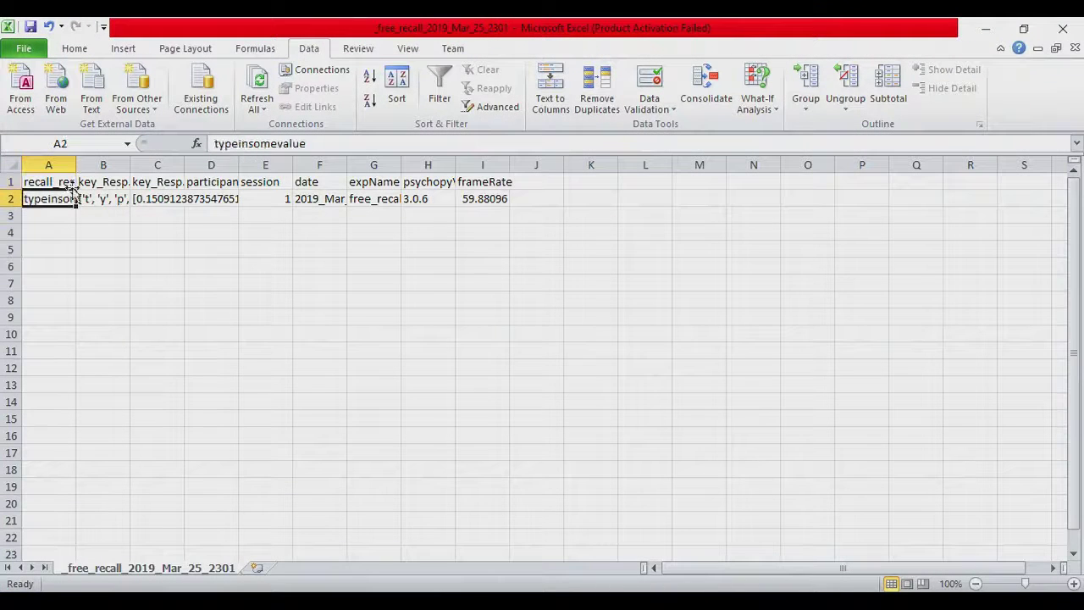
double_click(76, 165)
left_click(70, 227)
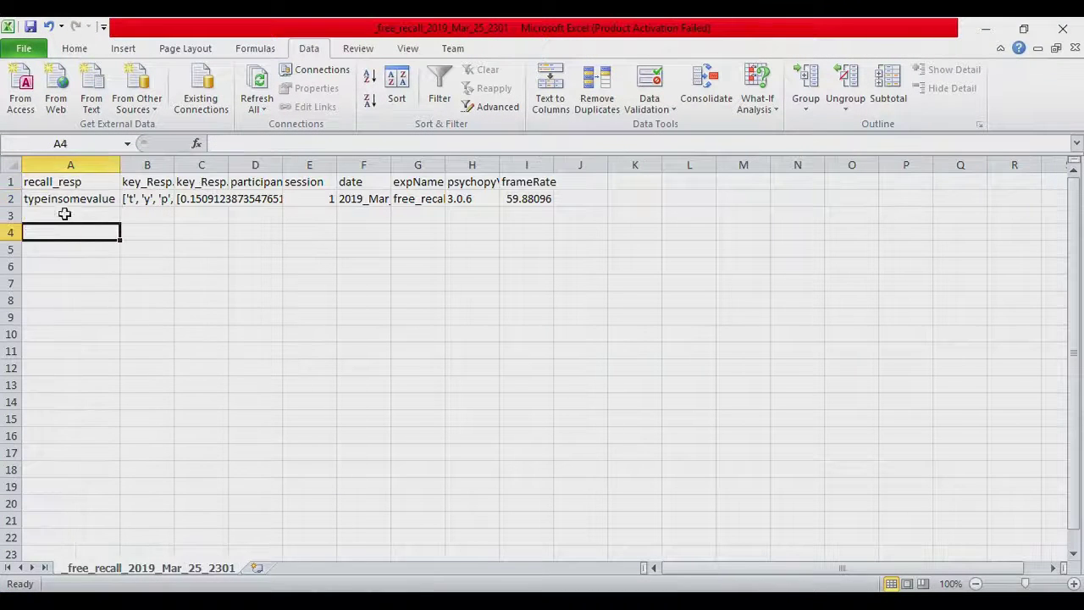
left_click(66, 204)
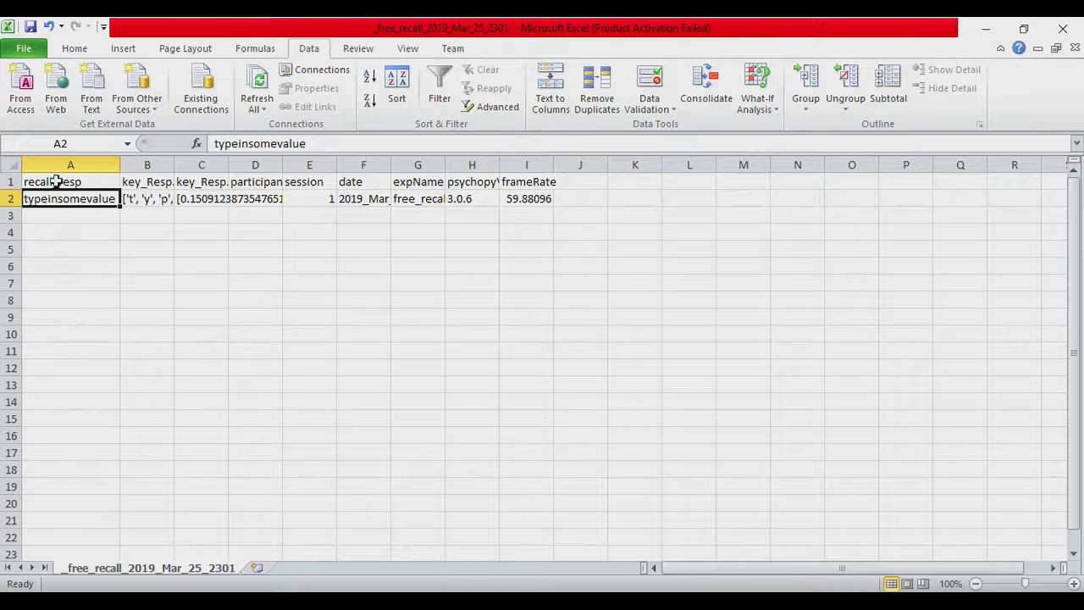
left_click(54, 181)
left_click(55, 194)
left_click(1063, 28)
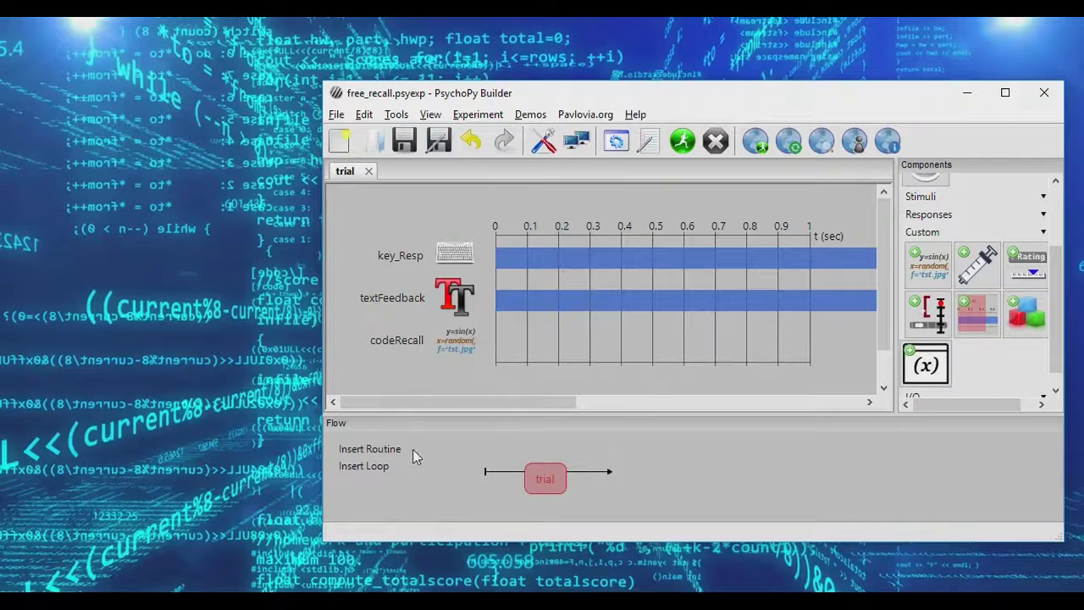
- Insert a random loop named trials with 5 repetitions around the trial routine in the flow
left_click(354, 466)
left_click(511, 471)
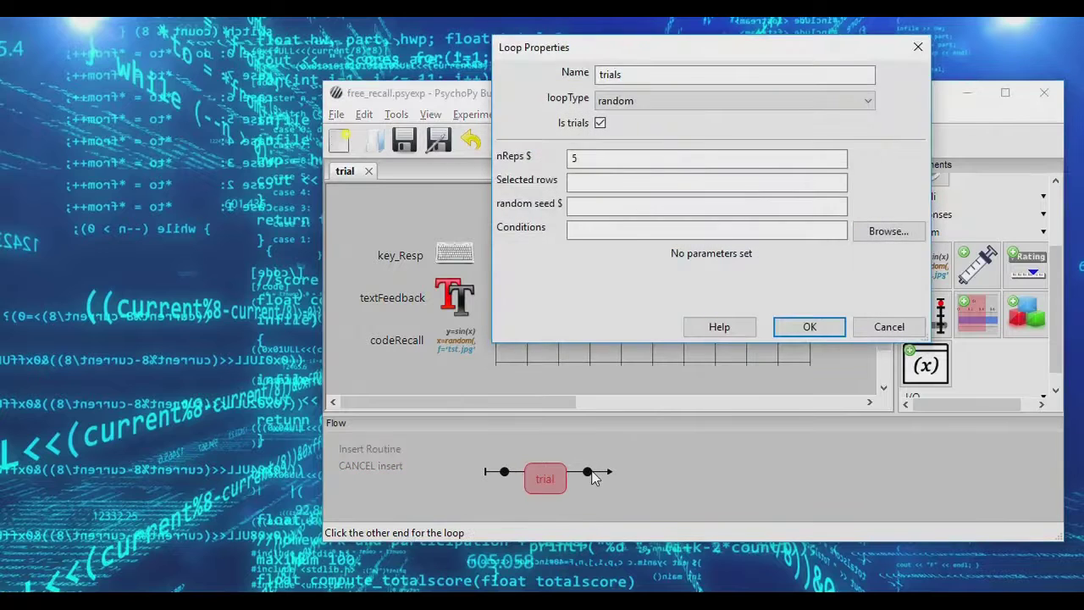
left_click(808, 331)
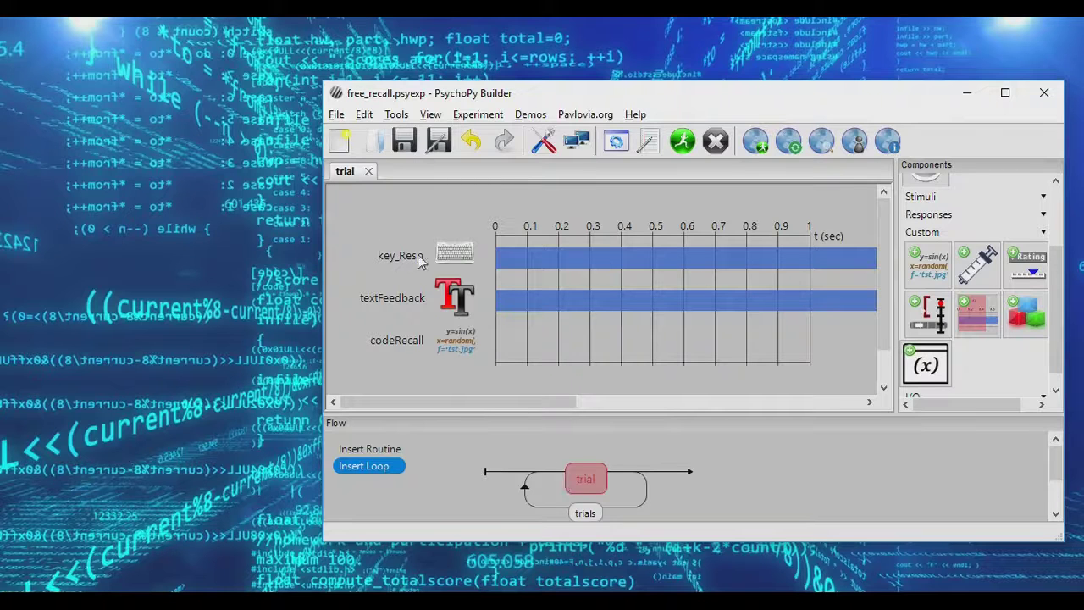
- Add a text component to the trial routine reading "Please Type in Your Response" at position (0, 0.25), with its stop duration cleared
left_click_drag(1053, 269, 1053, 203)
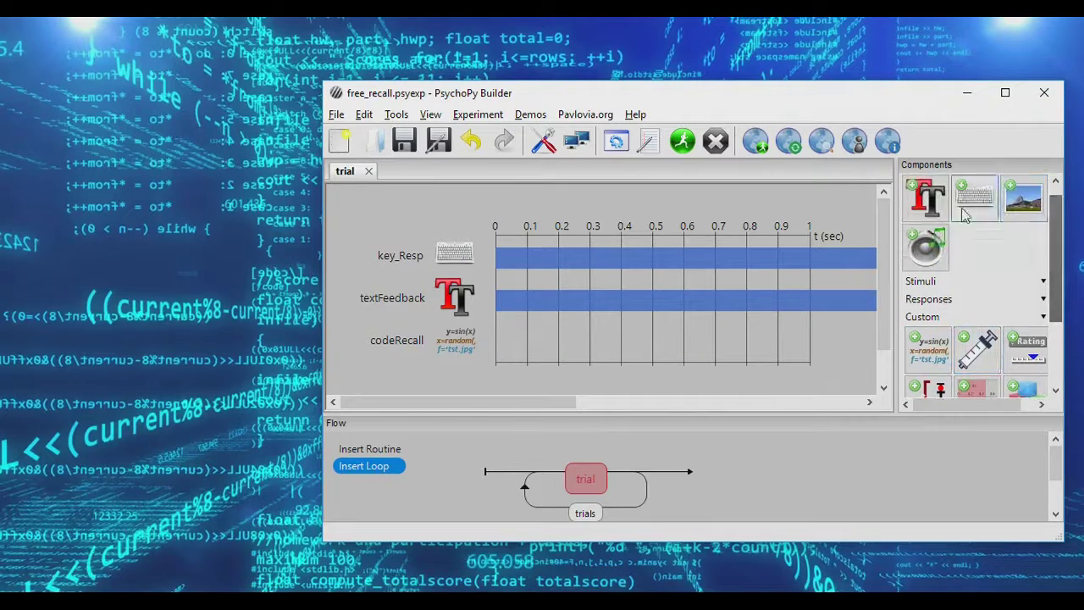
left_click(926, 197)
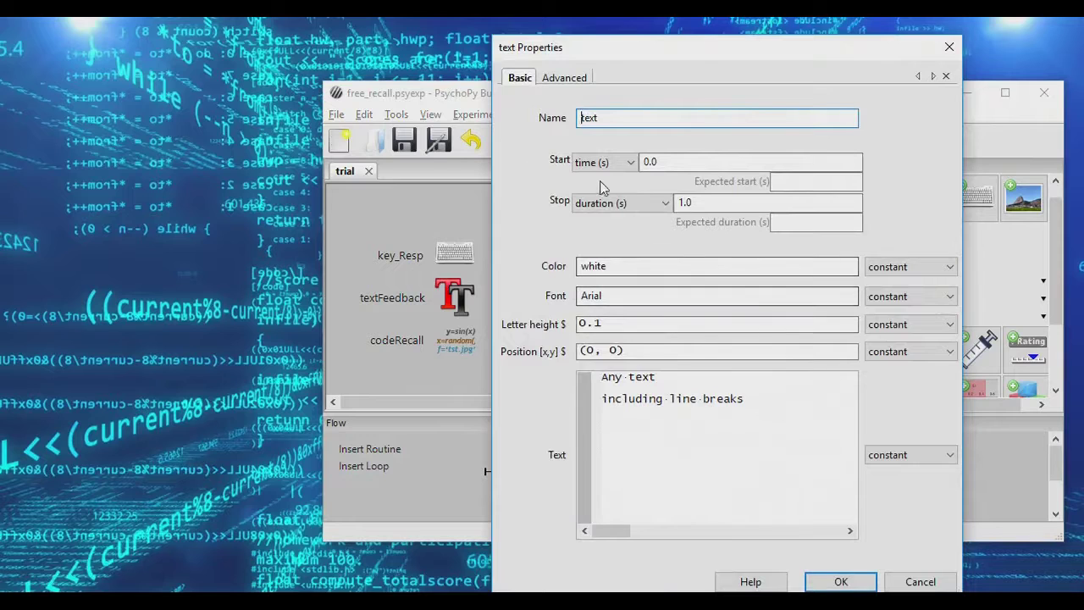
left_click_drag(765, 407, 601, 377)
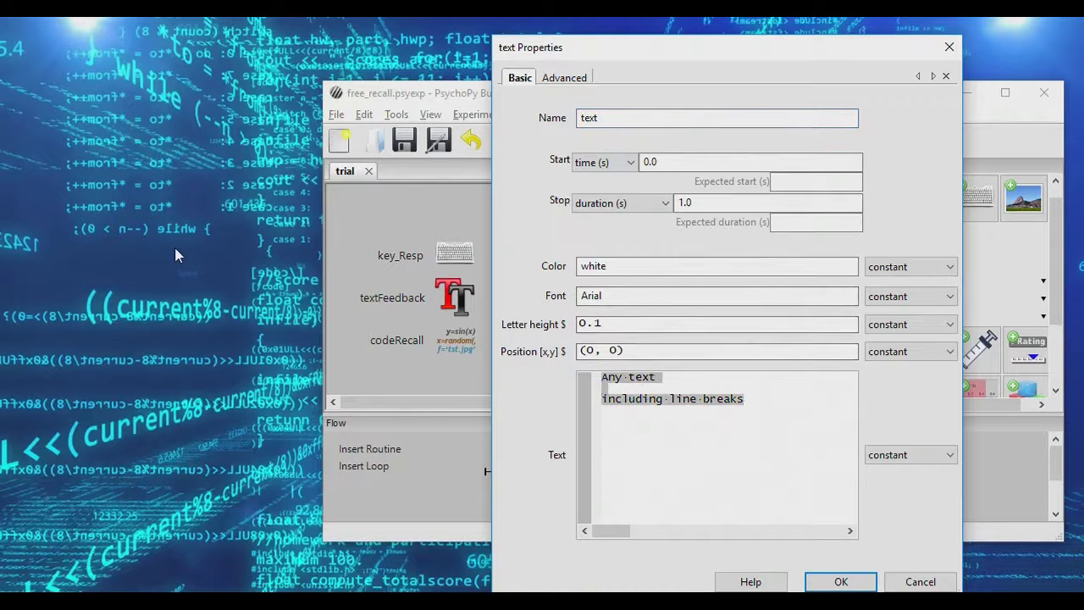
type("Please Type in ")
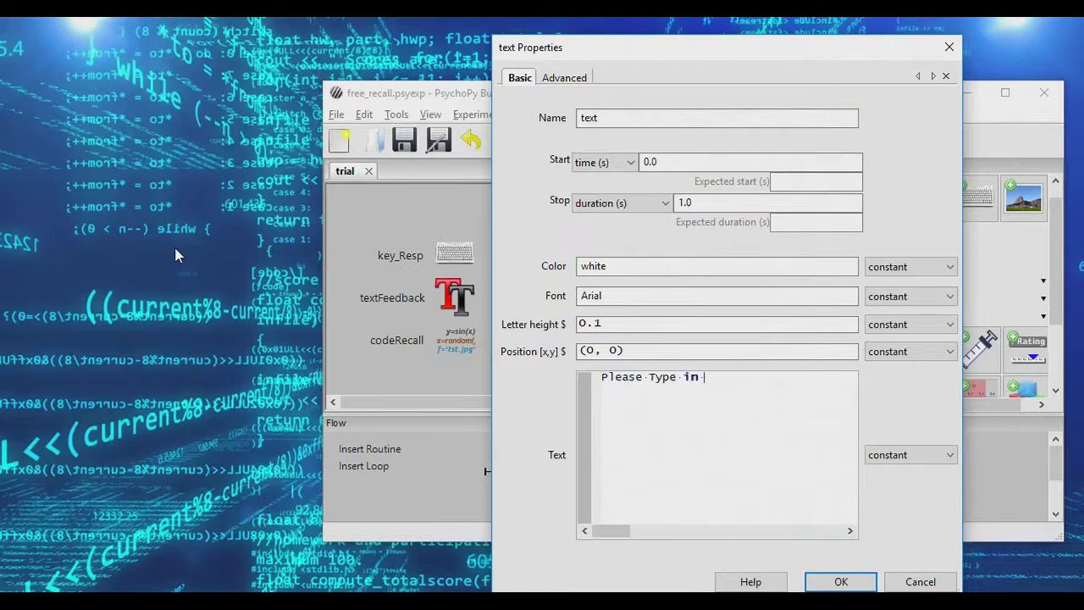
type("Your Response")
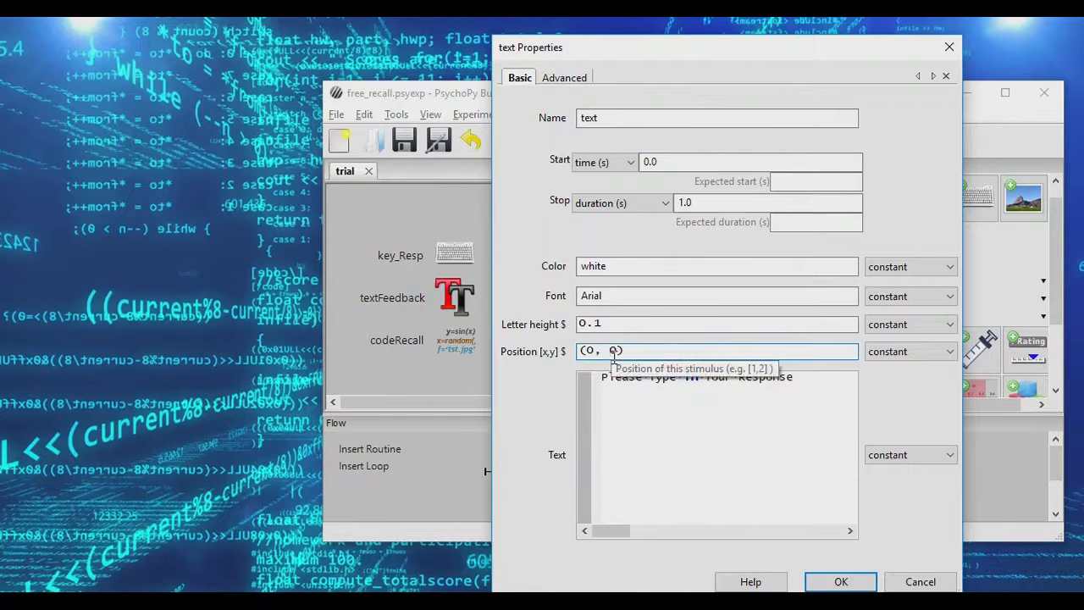
type(".25")
left_click(838, 582)
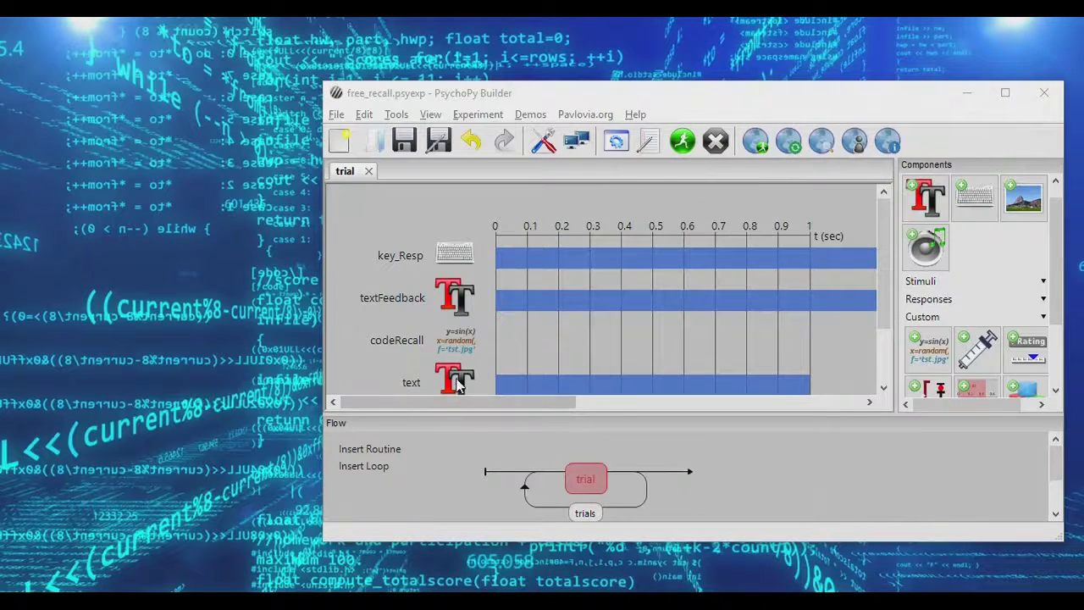
left_click(457, 385)
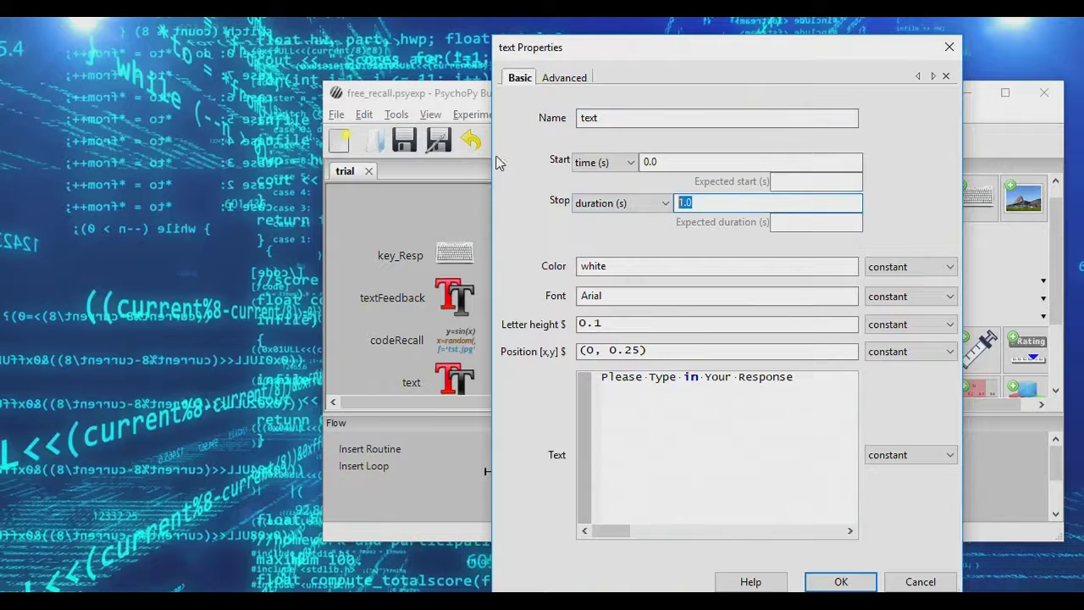
left_click(840, 581)
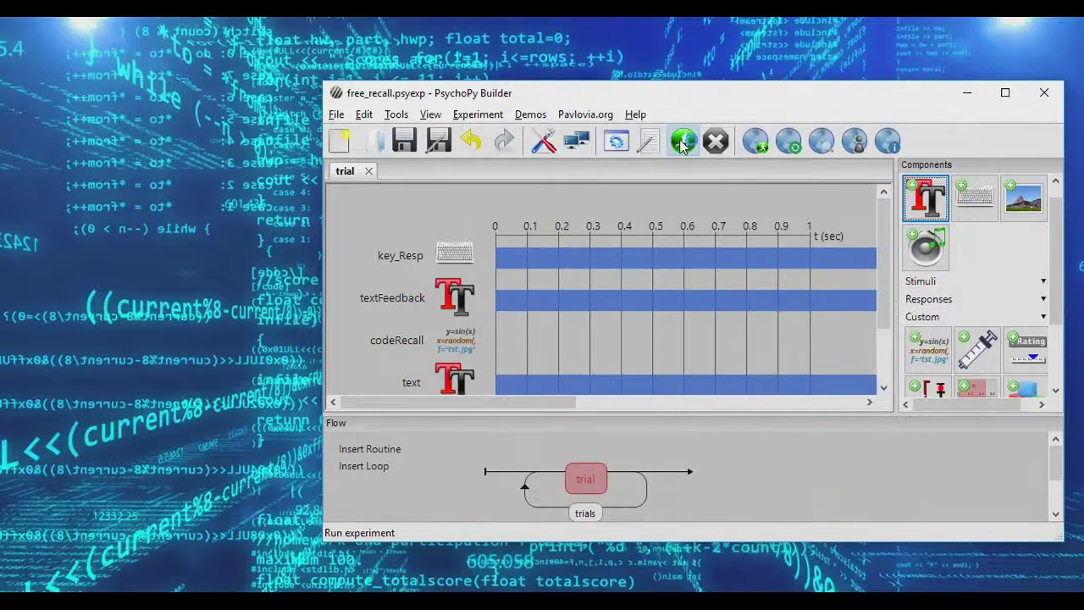
- Run the looped experiment with session 001, enter "thisismyneed" as the first response, and submit it
left_click(684, 143)
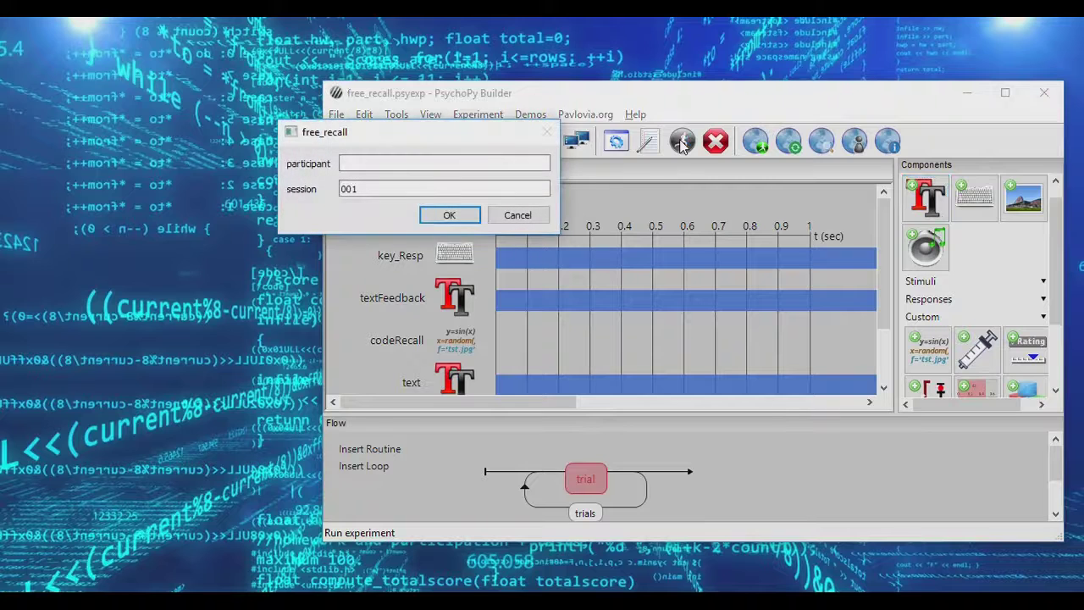
key("Return")
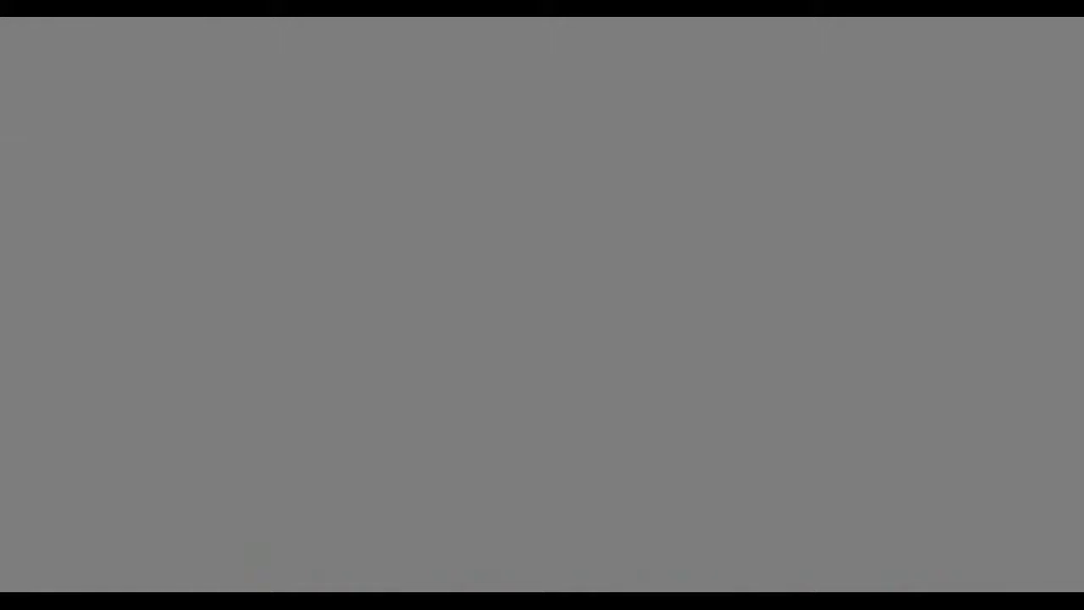
type("this")
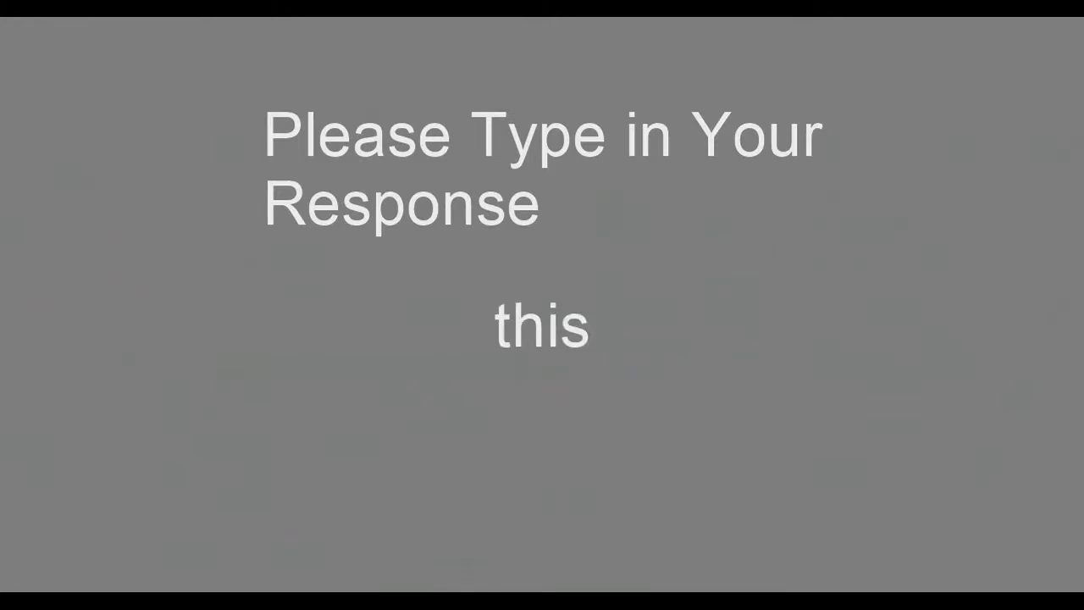
type("ismyneed")
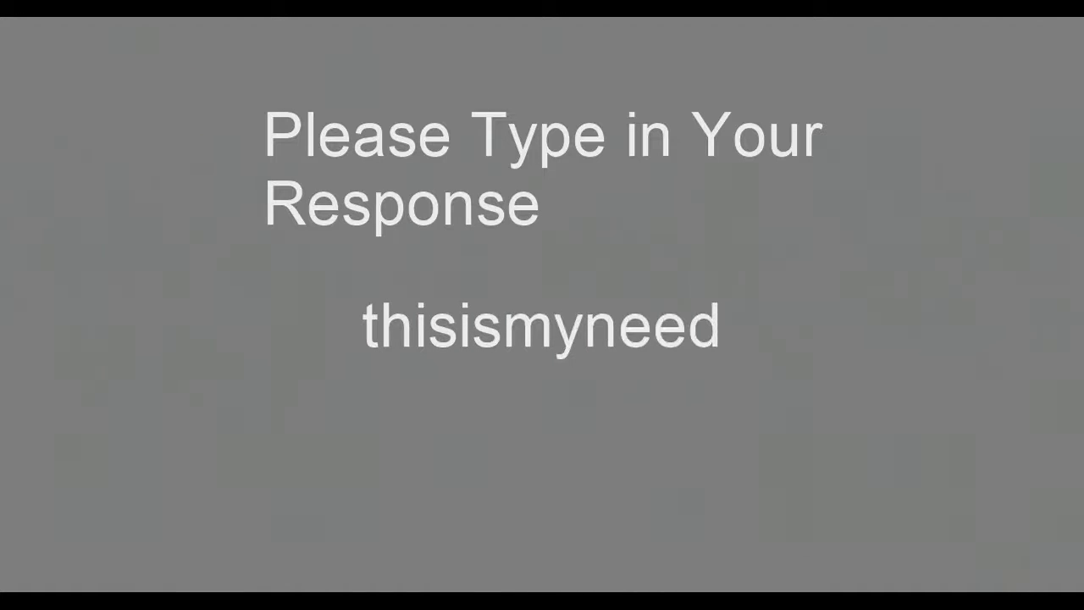
key("Return")
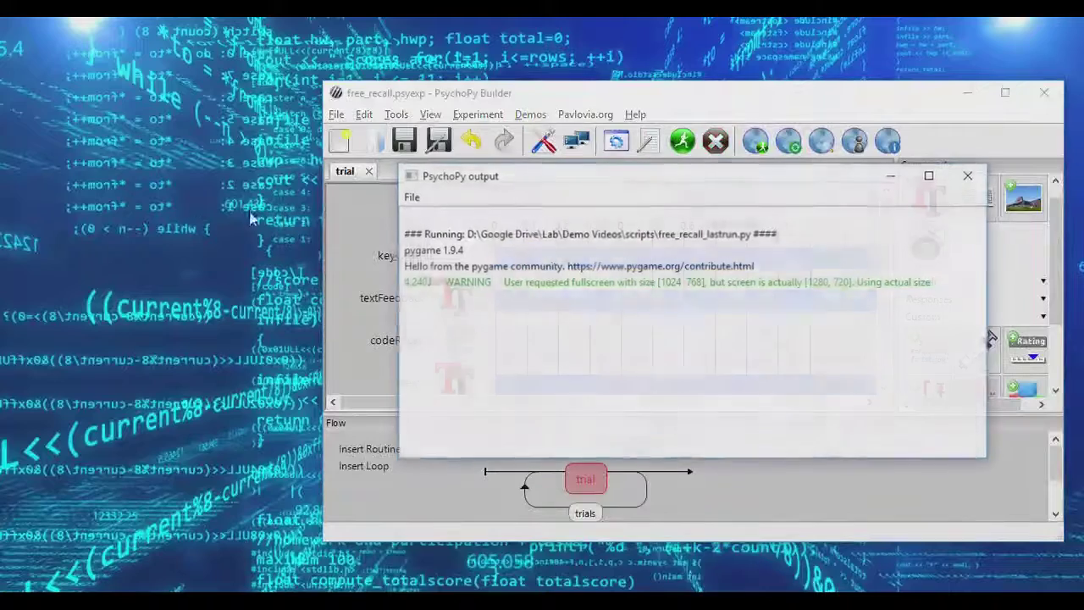
- Close the output, try an uppercase 'A' in key_Resp's allowed keys, restore the lowercase list and accept the properties
left_click(971, 184)
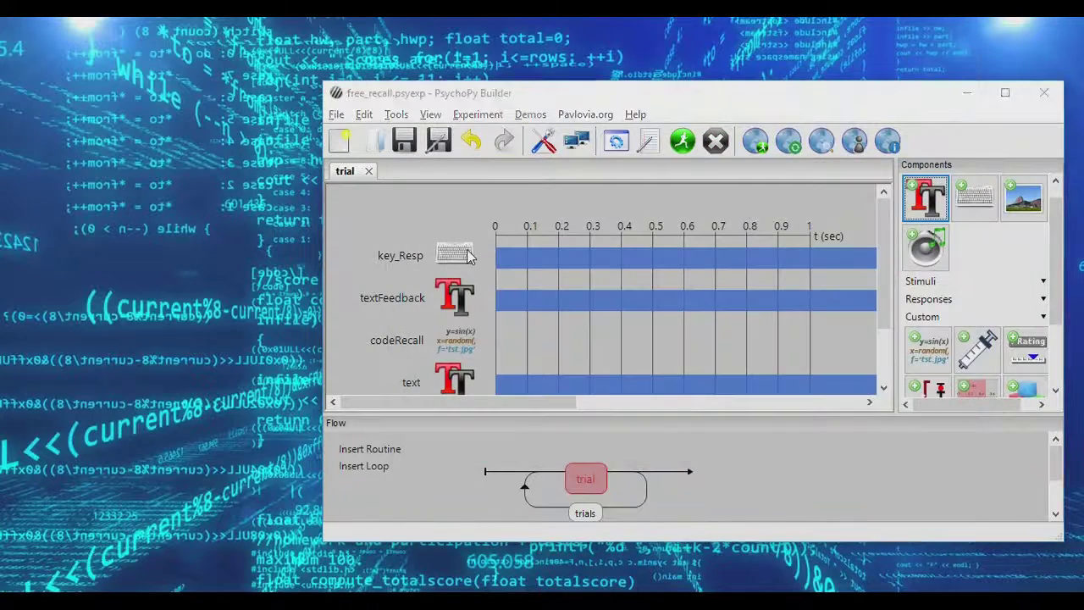
left_click(474, 254)
left_click_drag(606, 288, 811, 292)
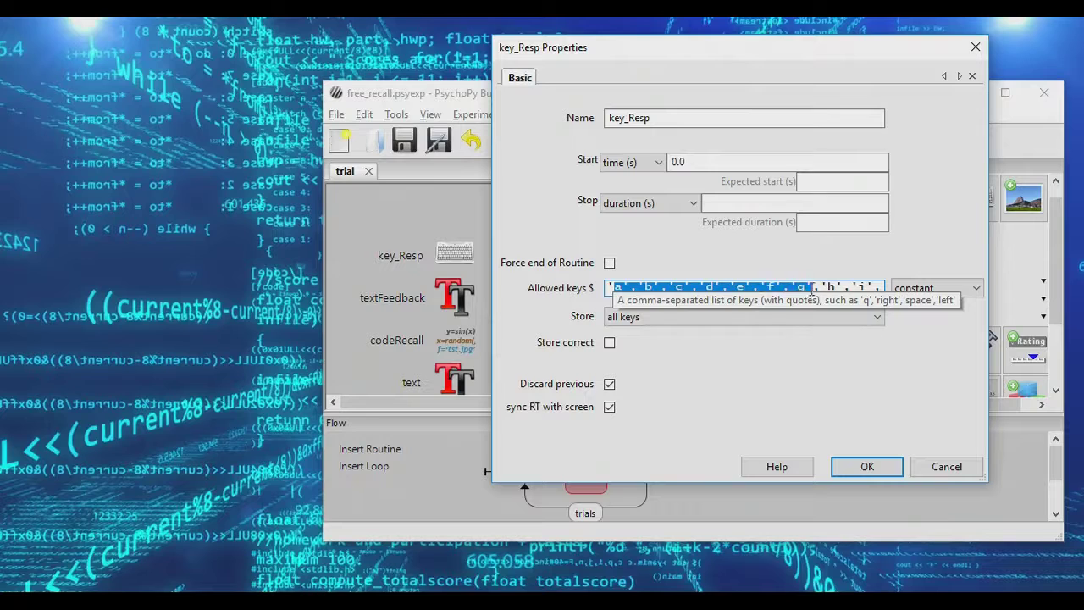
left_click(616, 288)
key("Delete")
type("A")
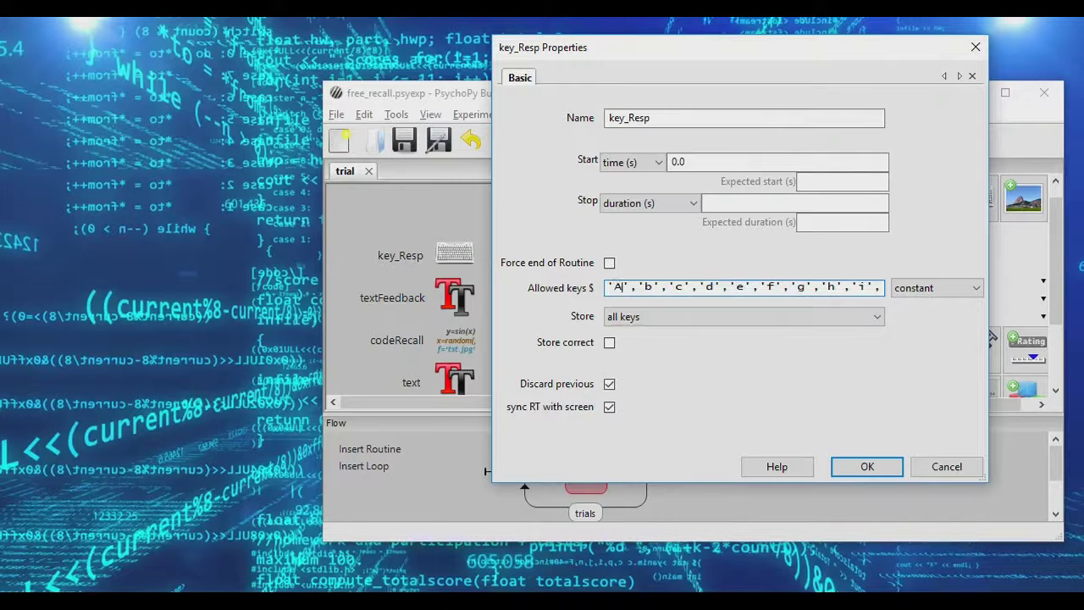
key("End")
key("Home")
key("Right")
key("Delete")
type("B")
key("Delete")
type("C")
key("Right")
key("Delete")
type("D")
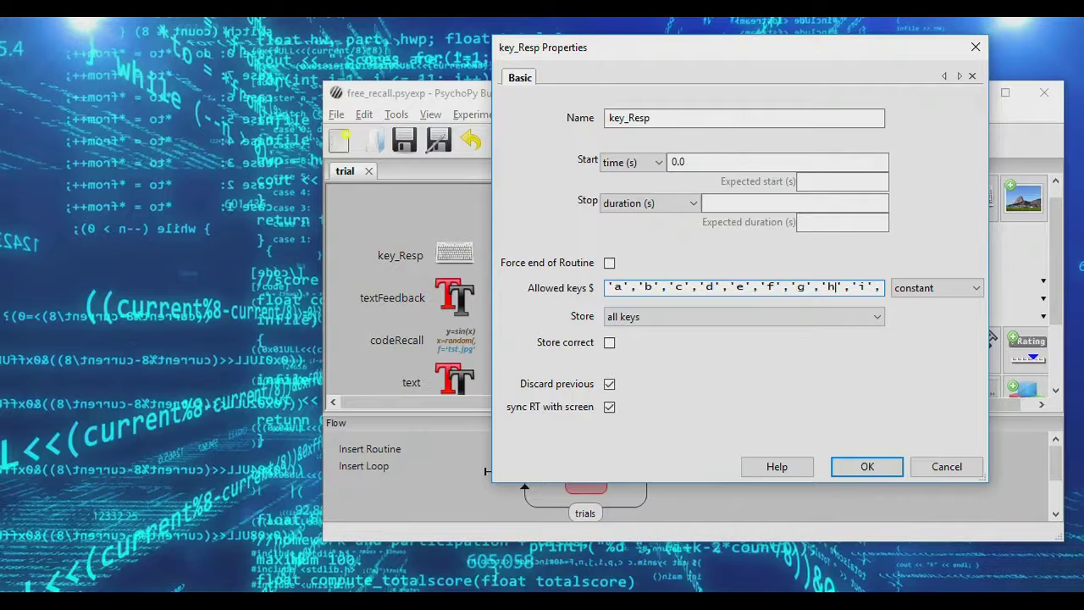
left_click(868, 468)
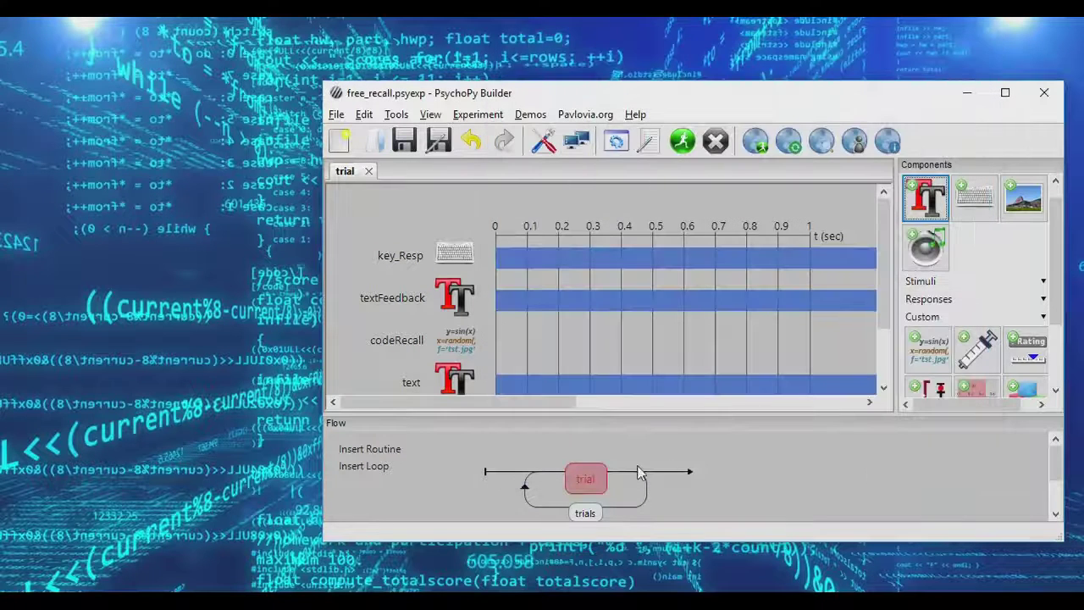
- In codeRecall's Each Frame code, add the condition if(len(key_Resp.keys) >= 10): before the final screen_text line, with a blank line after the backspace block
left_click(375, 341)
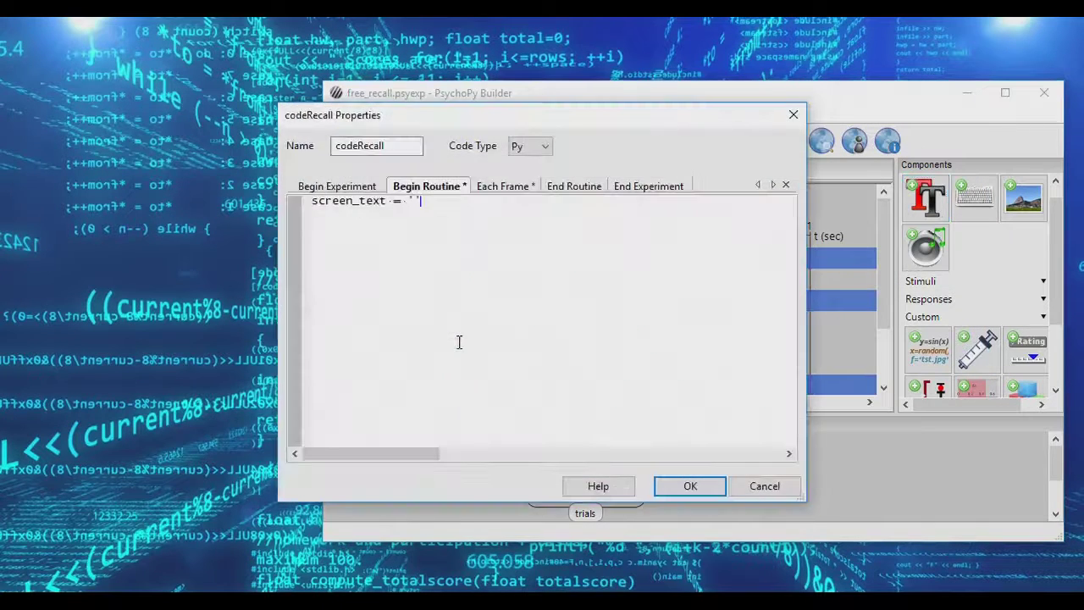
left_click(500, 185)
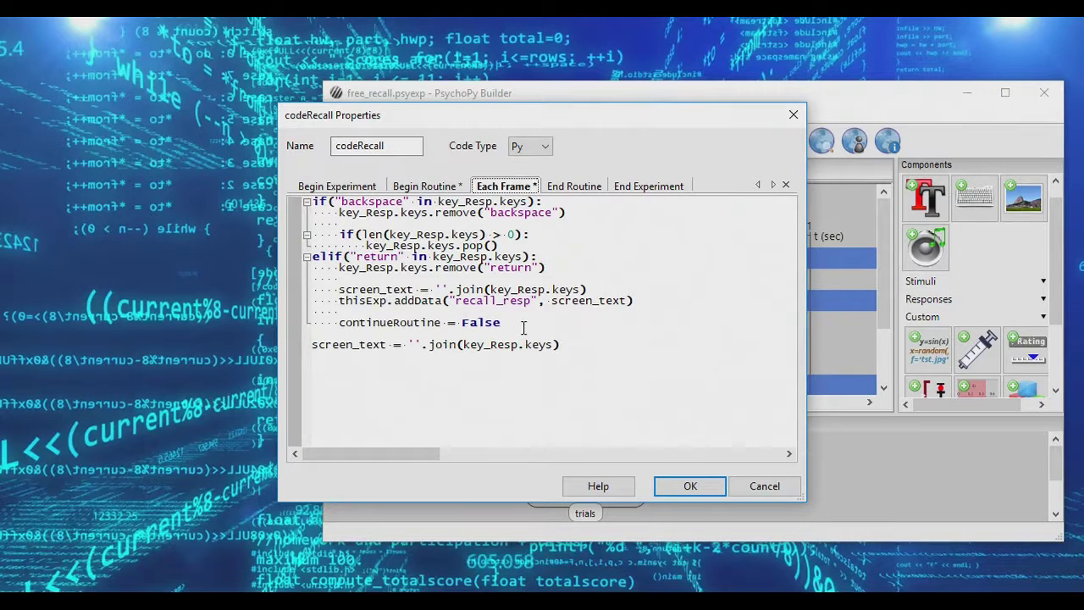
left_click(537, 245)
key("Return")
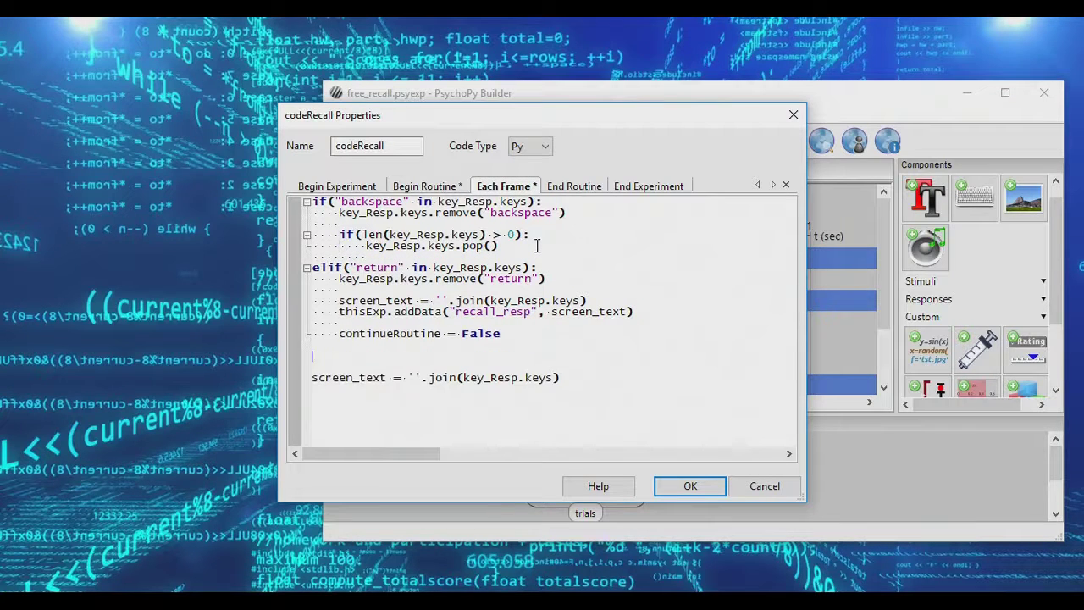
type("if(len(ke")
type("y_r")
type("Res")
type("p.k")
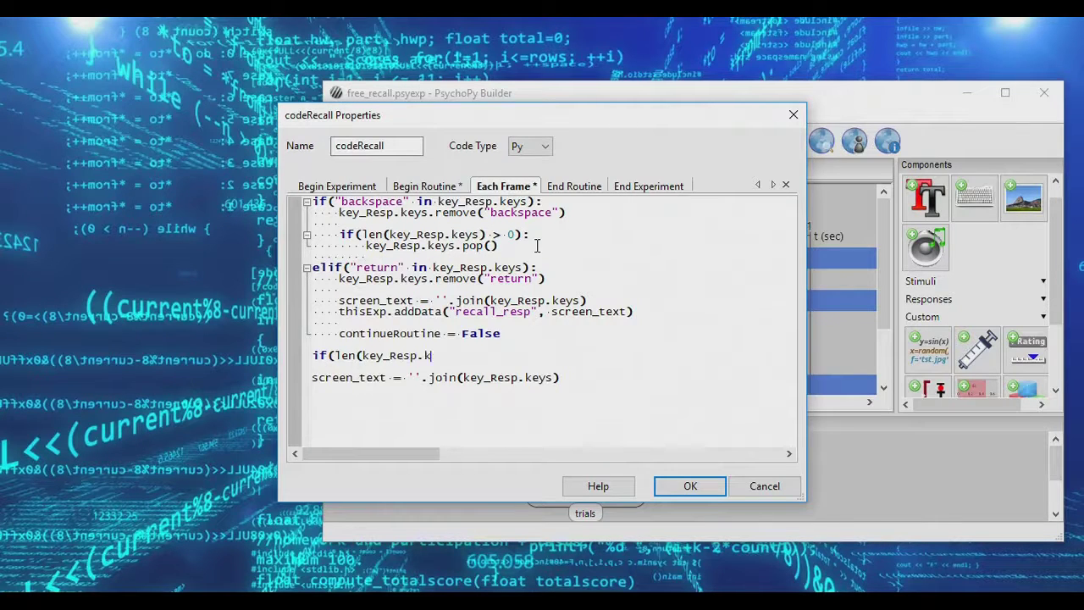
type("eys) >= 10):")
- Give the >= 10 condition the indented body key_Resp.keys.pop() and accept the codeRecall code
key("Return")
type("key_Resp")
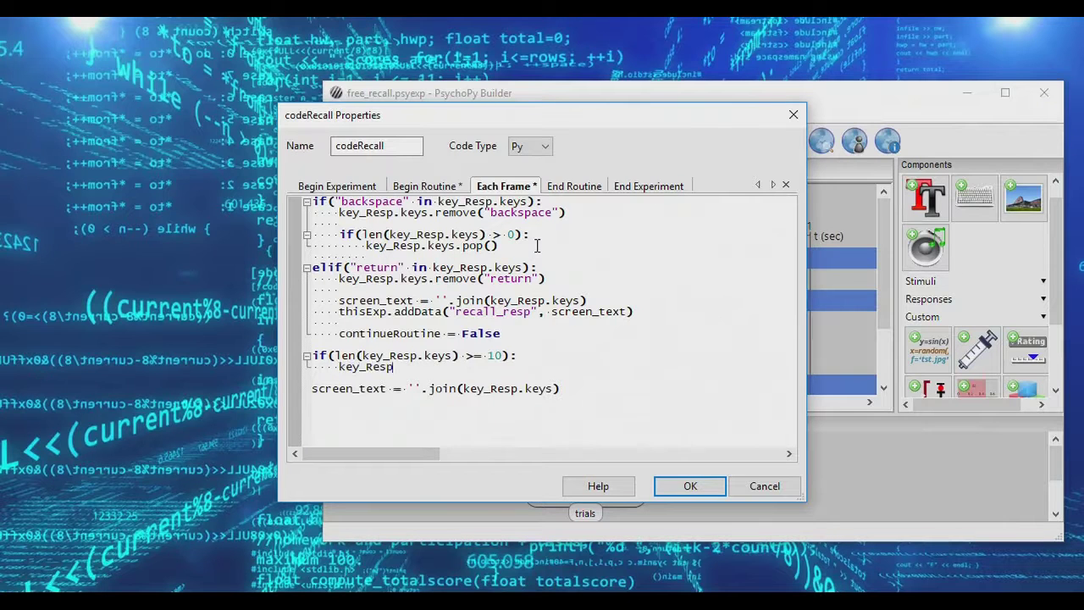
type(".keys.pop()")
key("Up")
key("ctrl+Left")
key("ctrl+Left")
key("ctrl+Left")
key("ctrl+Left")
key("ctrl+Left")
key("ctrl+Left")
key("ctrl+Left")
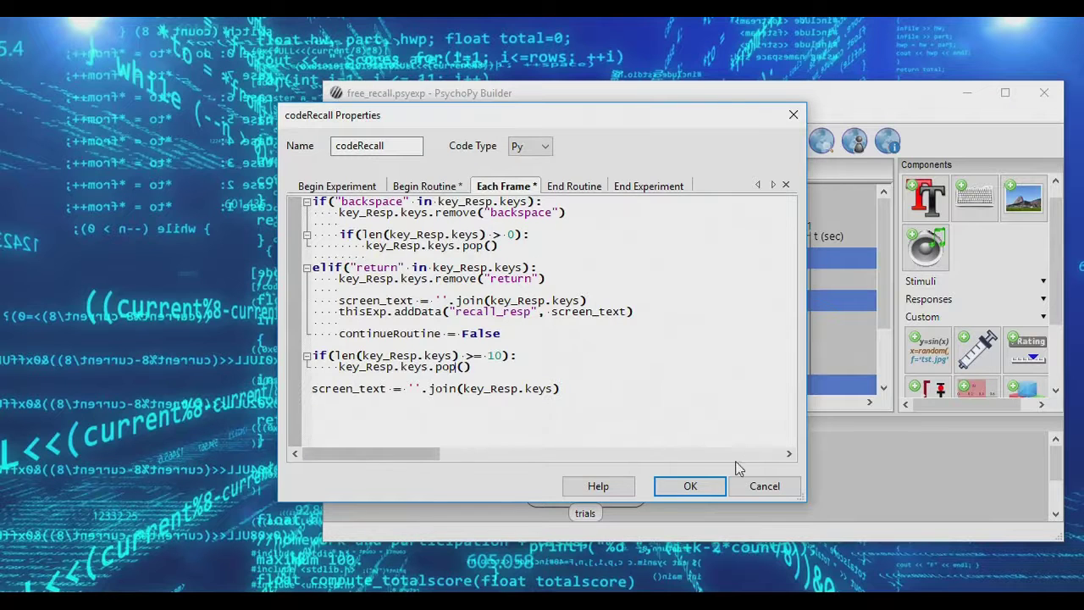
left_click(708, 488)
- Run the experiment with session 001, enter "fjkdfjdlk", erase it completely, submit the empty response, and close the output after the run
left_click(683, 142)
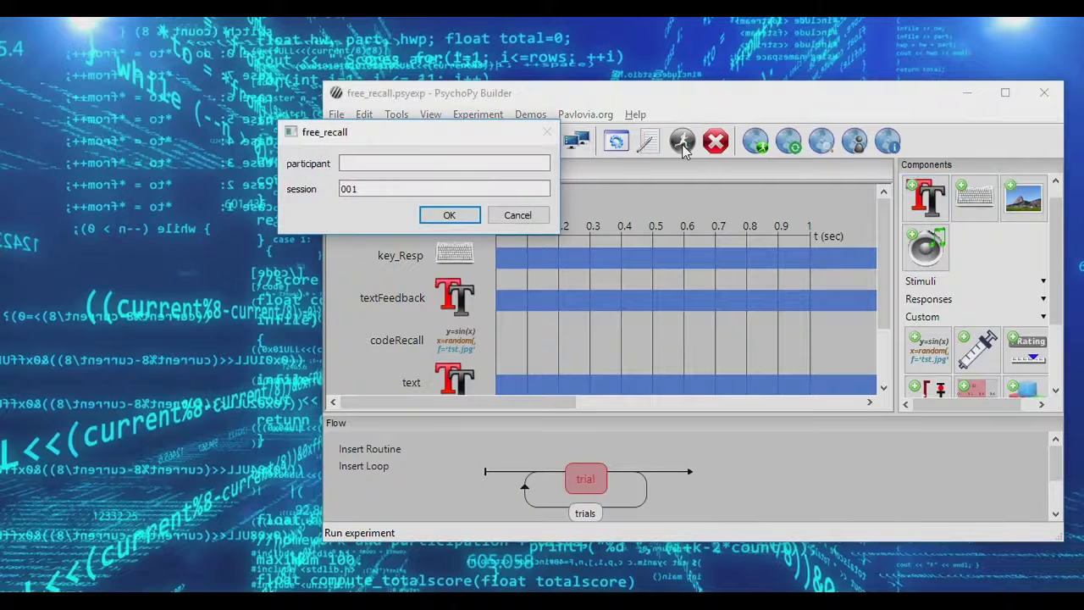
key("Return")
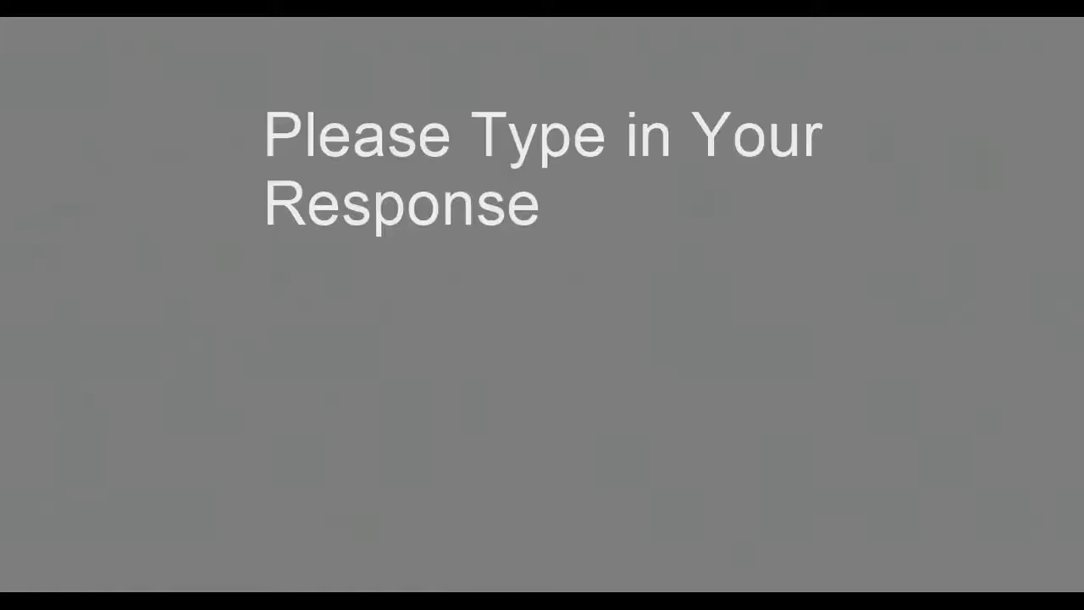
type("fjkdfjdlk")
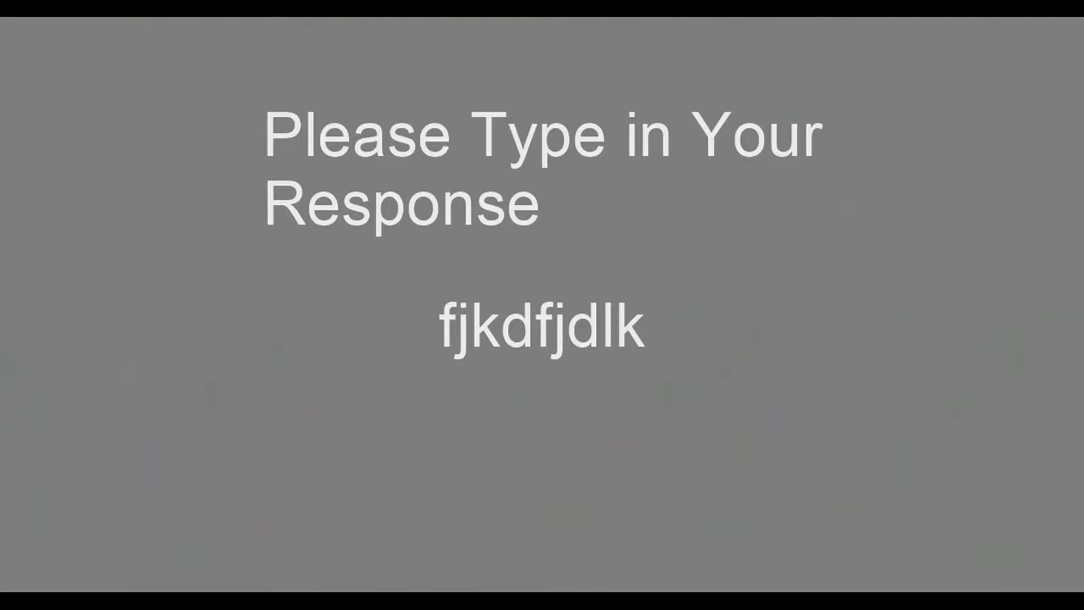
key("BackSpace")
key("BackSpace")
key("BackSpace")
key("BackSpace")
key("BackSpace")
key("BackSpace")
key("BackSpace")
key("BackSpace")
key("BackSpace")
key("Return")
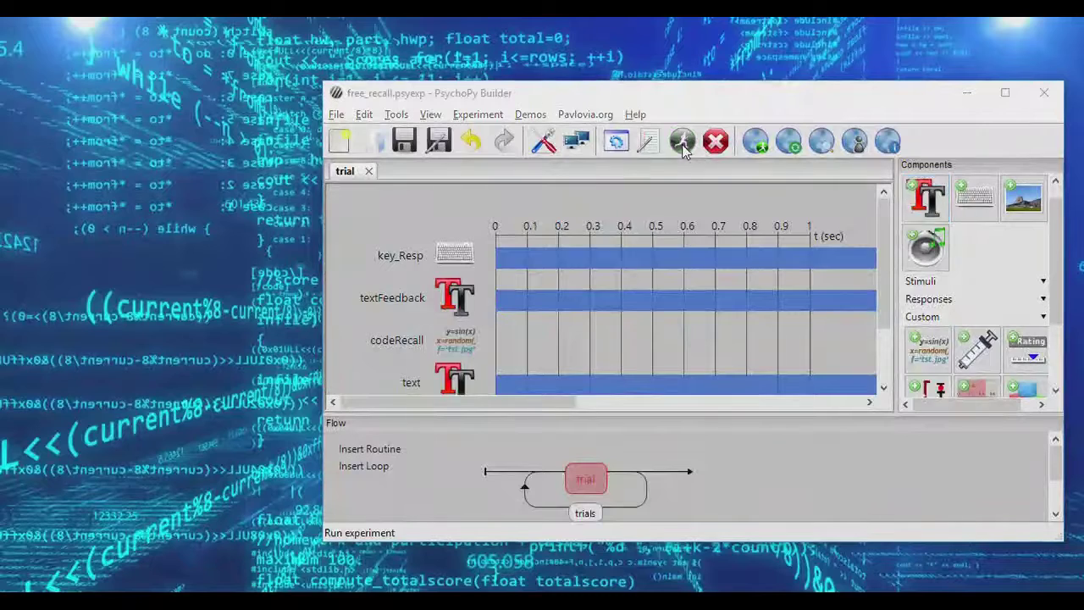
left_click(968, 174)
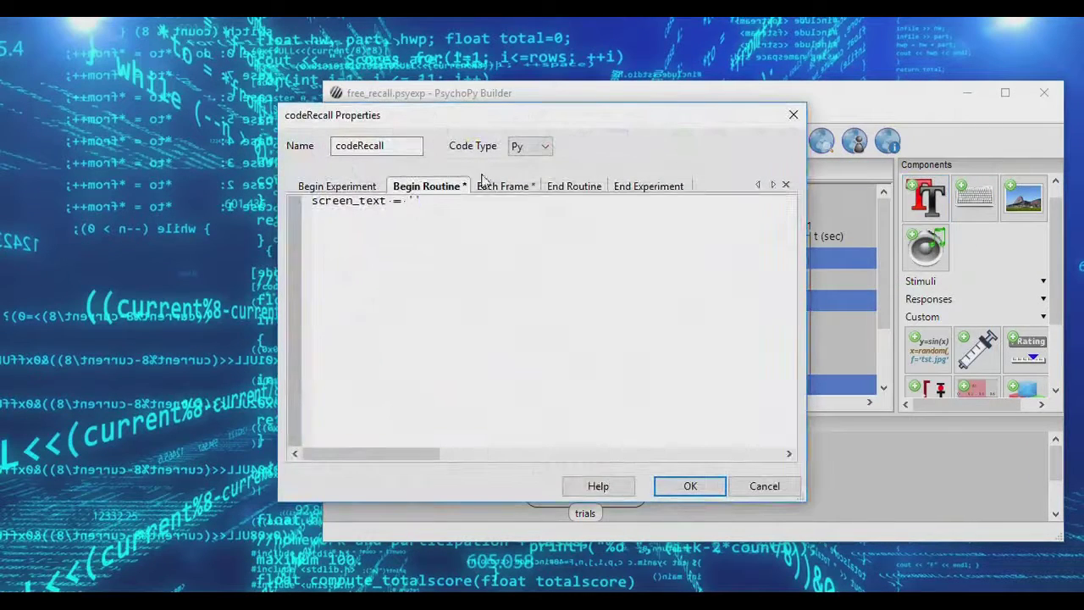
- In codeRecall's Each Frame code, insert if(len(key_Resp.keys > 2): above the screen_text line of the return branch
left_click(485, 186)
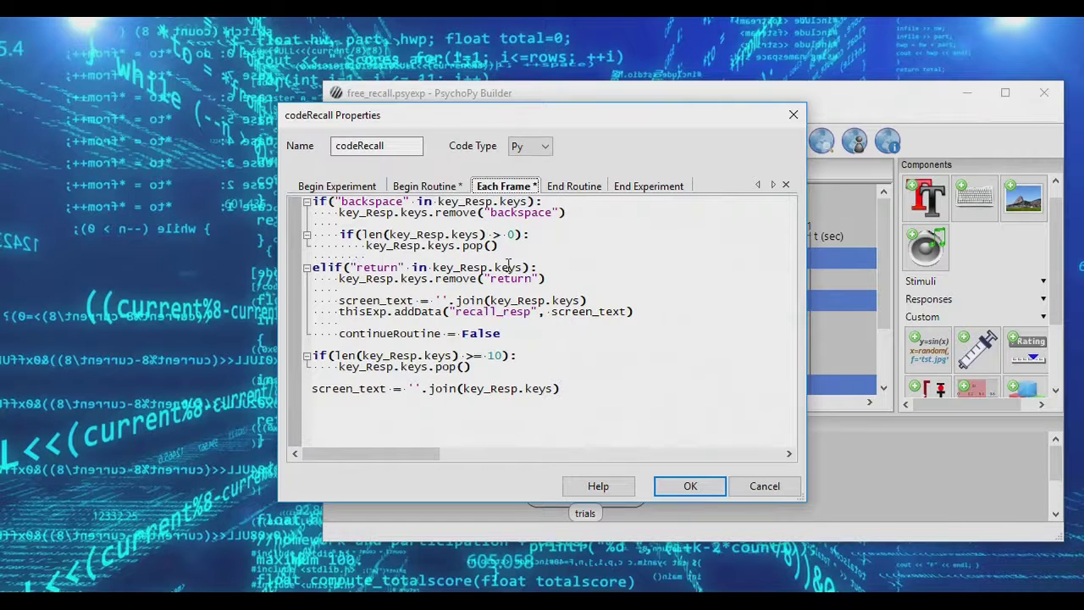
left_click(359, 291)
key("Return")
type("i")
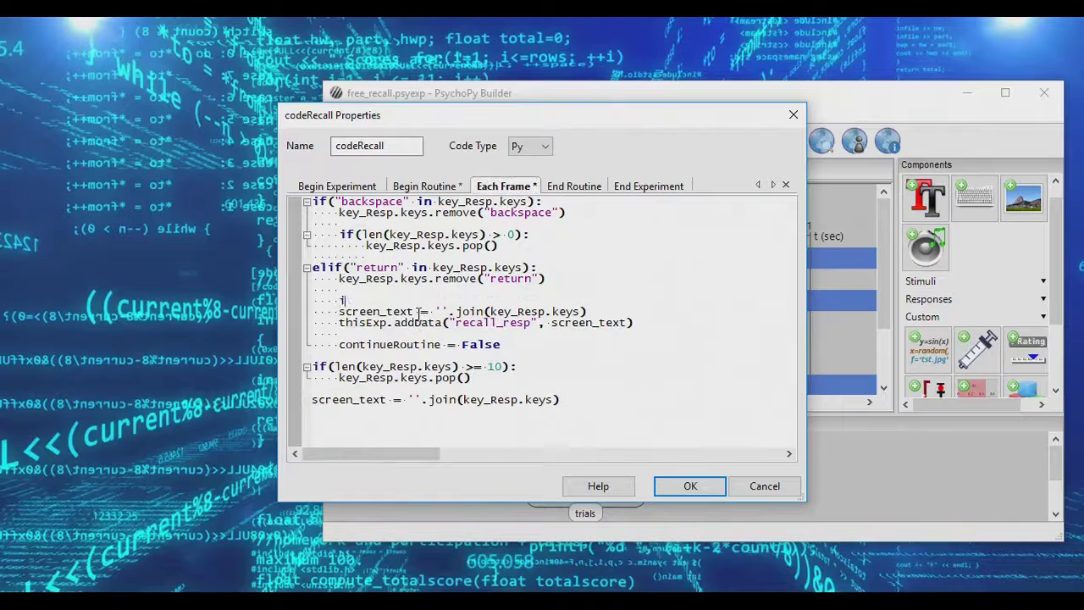
type("f(\"len(key_r")
type("esp.")
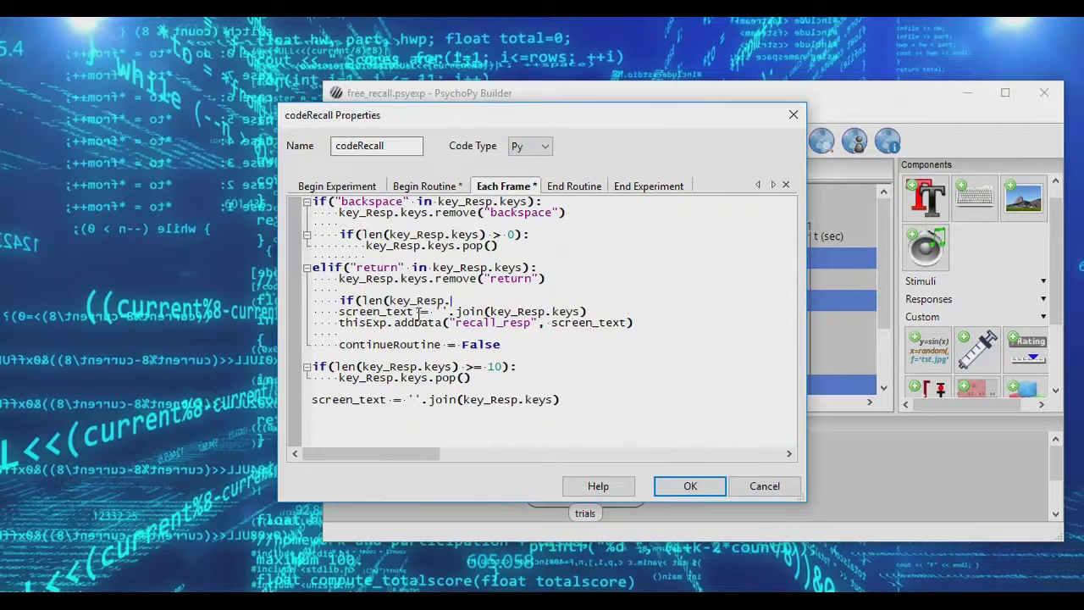
type("keys < ")
type("2):")
- Indent the return branch's screen_text, thisExp.addData and continueRoutine lines under the new length condition
key("Tab")
key("Down")
key("Home")
key("Tab")
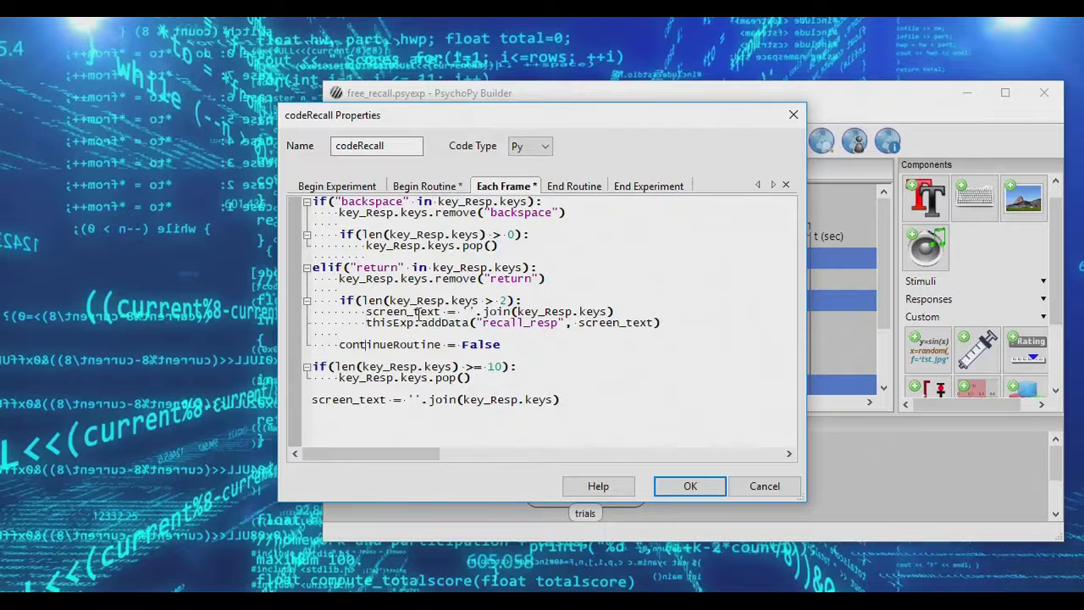
key("Home")
key("Tab")
key("Up")
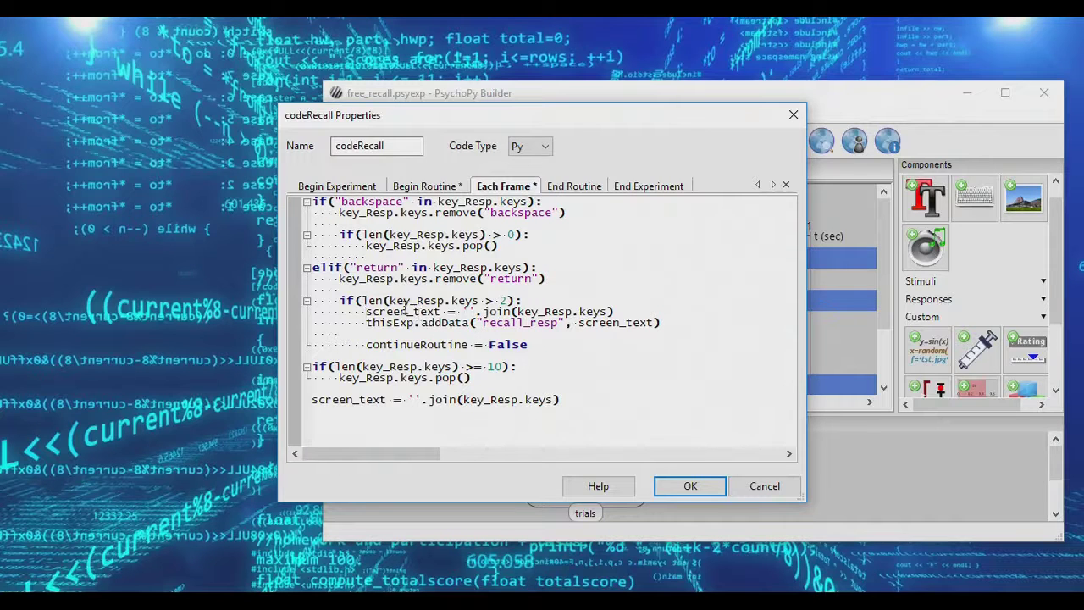
- Review the return branch and its length condition, accept the codeRecall code, and run the experiment
left_click_drag(350, 268, 397, 267)
left_click_drag(531, 278, 485, 279)
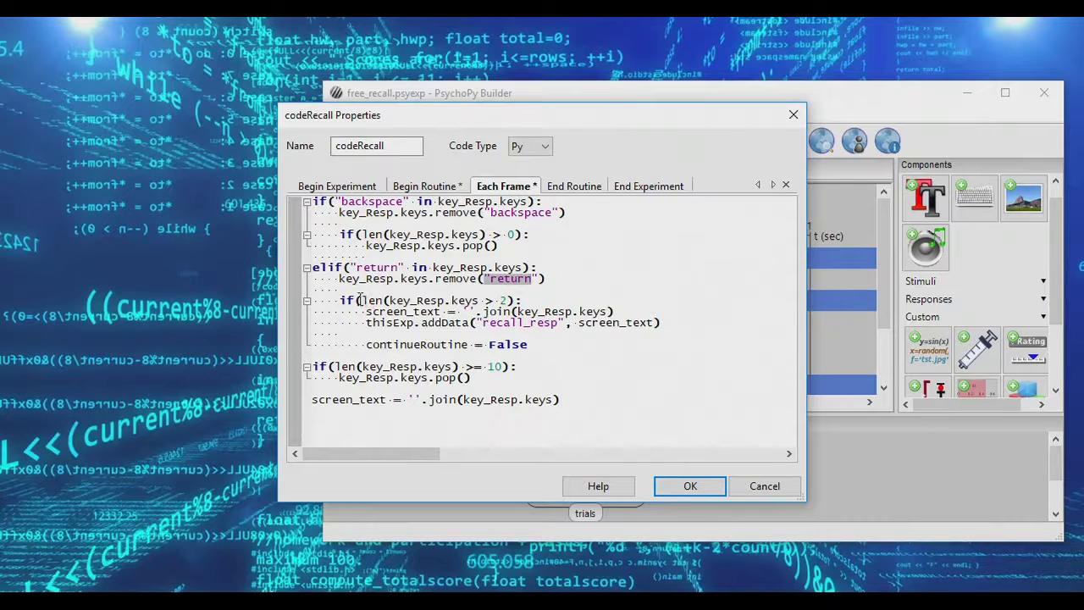
left_click_drag(362, 300, 515, 300)
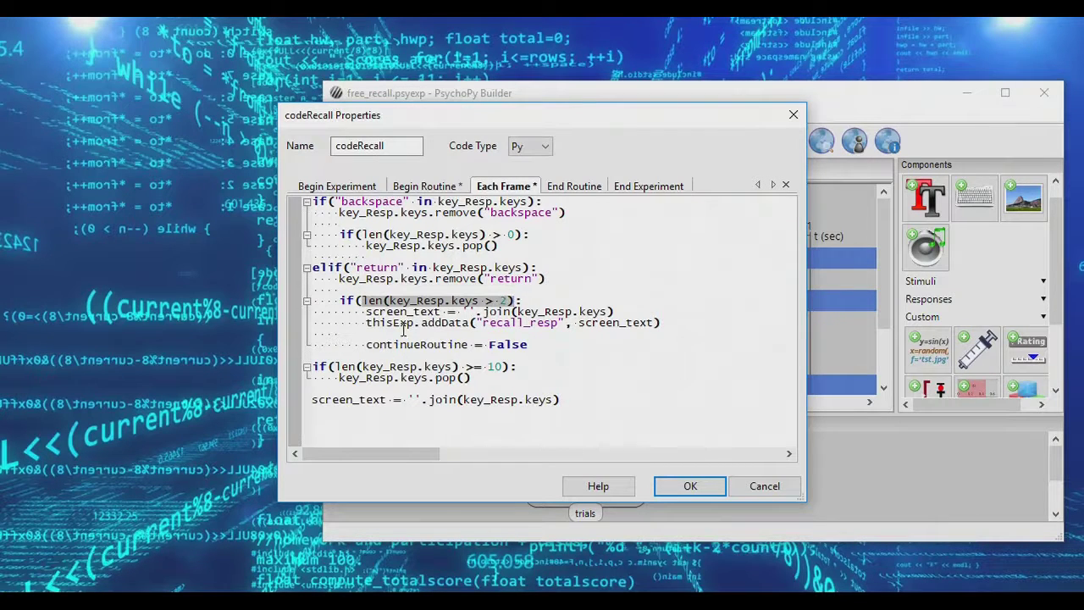
left_click_drag(366, 311, 615, 312)
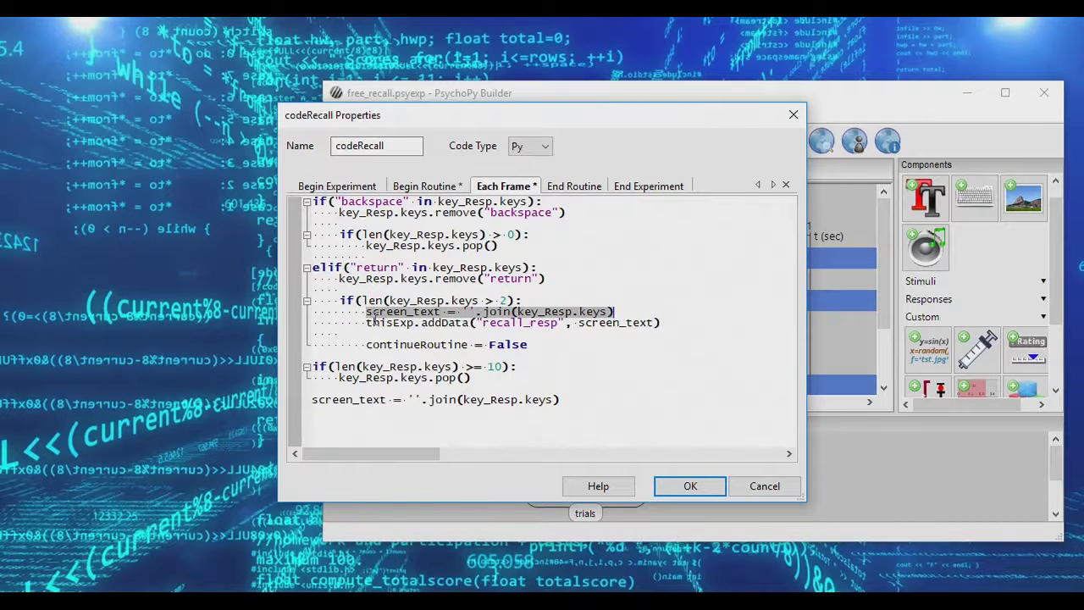
left_click(686, 486)
left_click(684, 142)
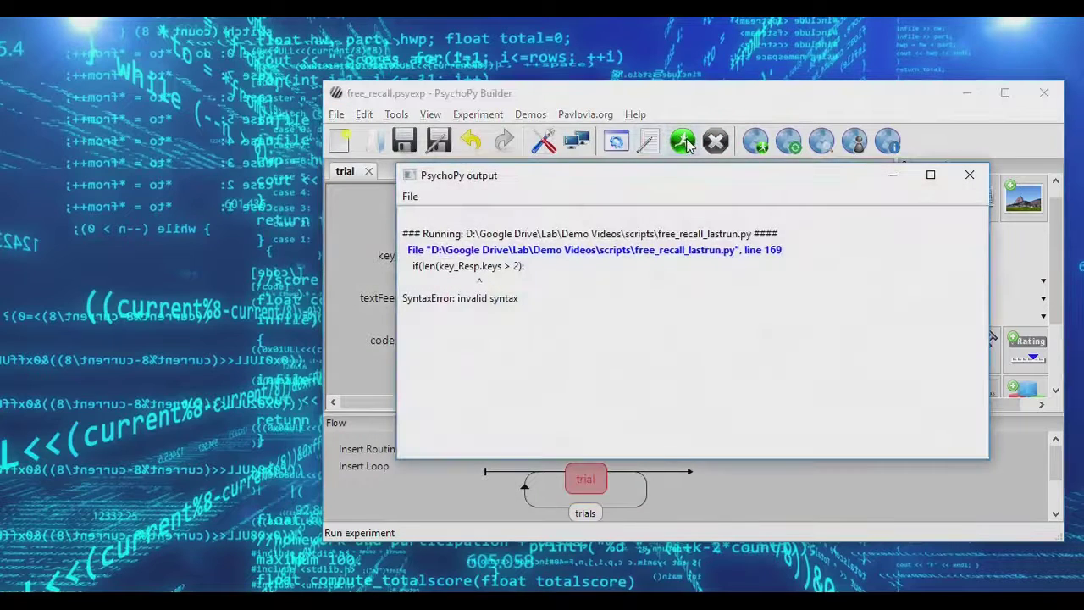
- Correct the return branch's condition in codeRecall to if(len(key_Resp.keys) > 2): and accept the code
left_click(373, 340)
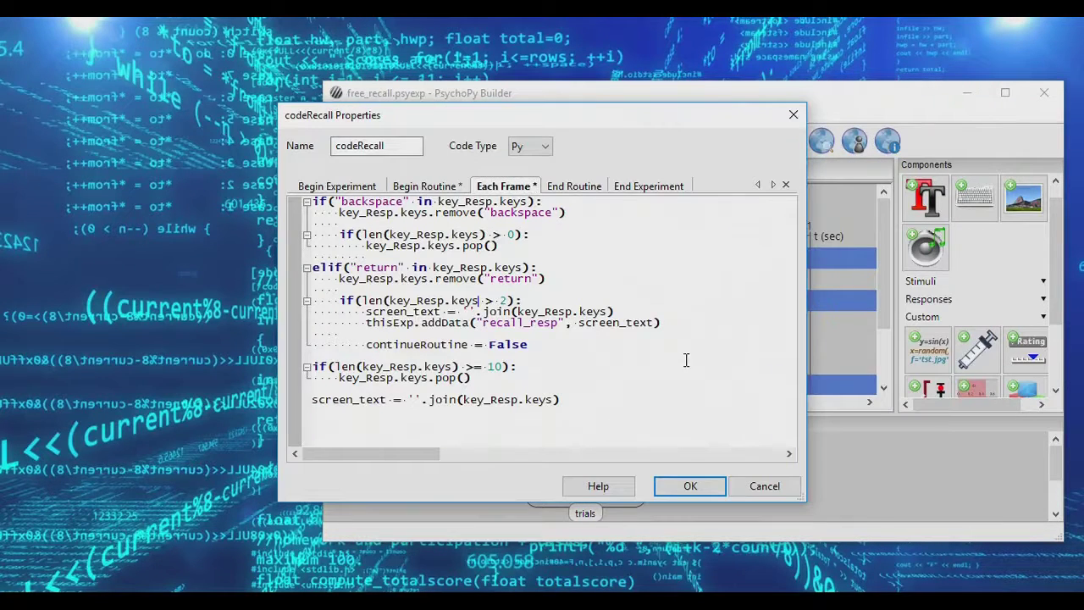
type(")")
left_click_drag(366, 301, 497, 304)
left_click(705, 486)
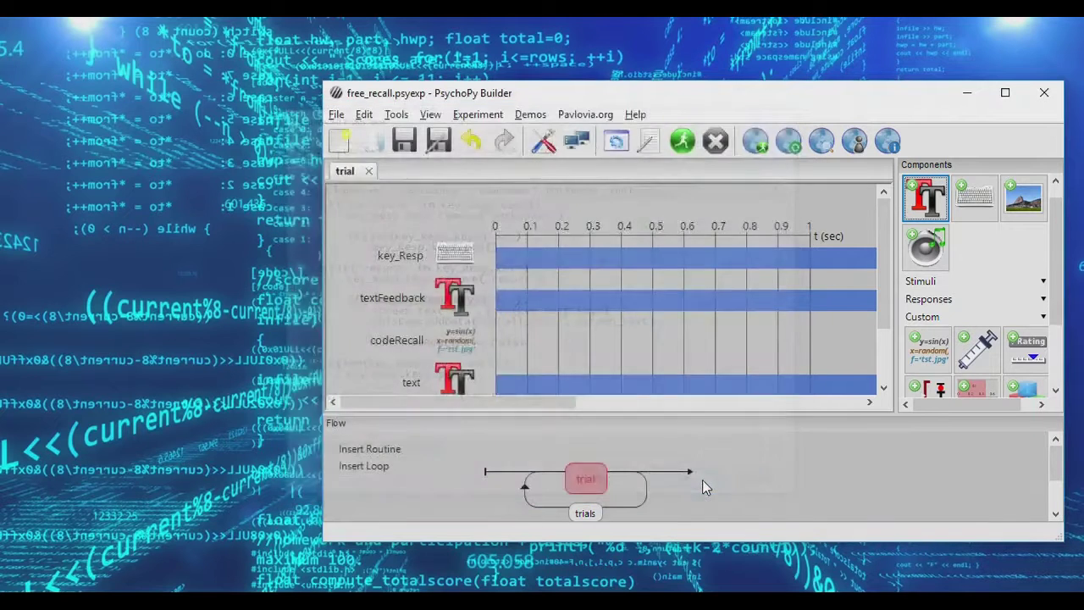
- Run the experiment, enter "f" and extend it to "fff", submit the response, end the run, and return to the Builder
left_click(682, 142)
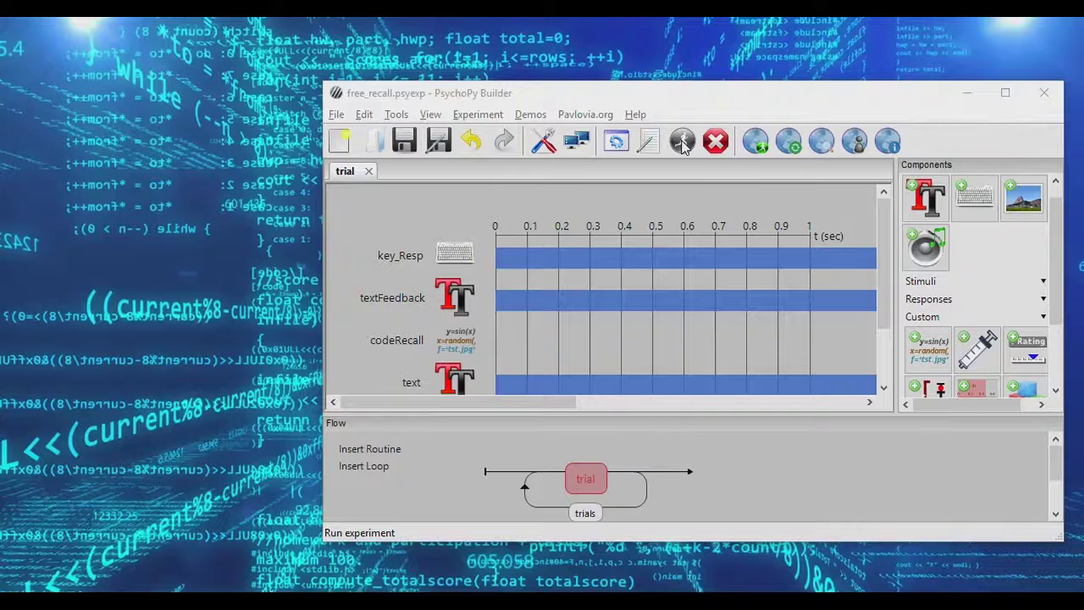
key("Return")
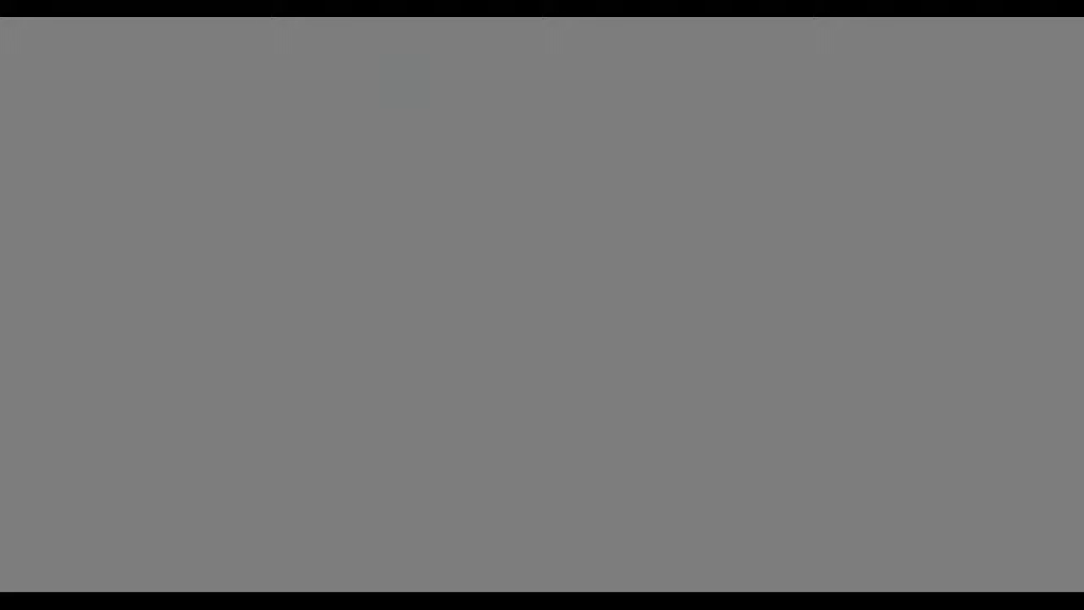
type("f")
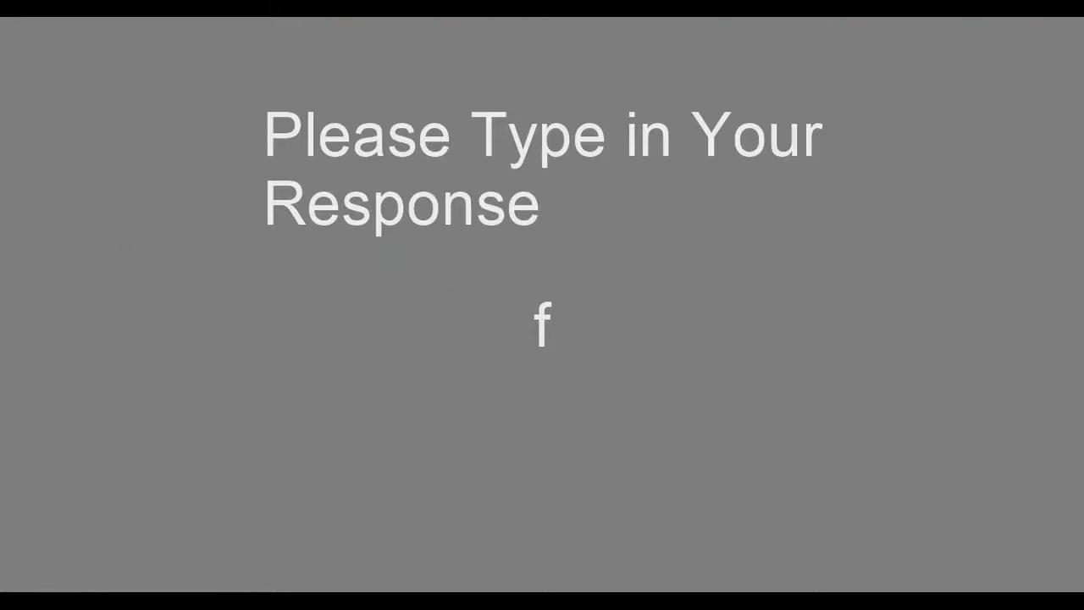
type("ff")
key("Return")
key("Escape")
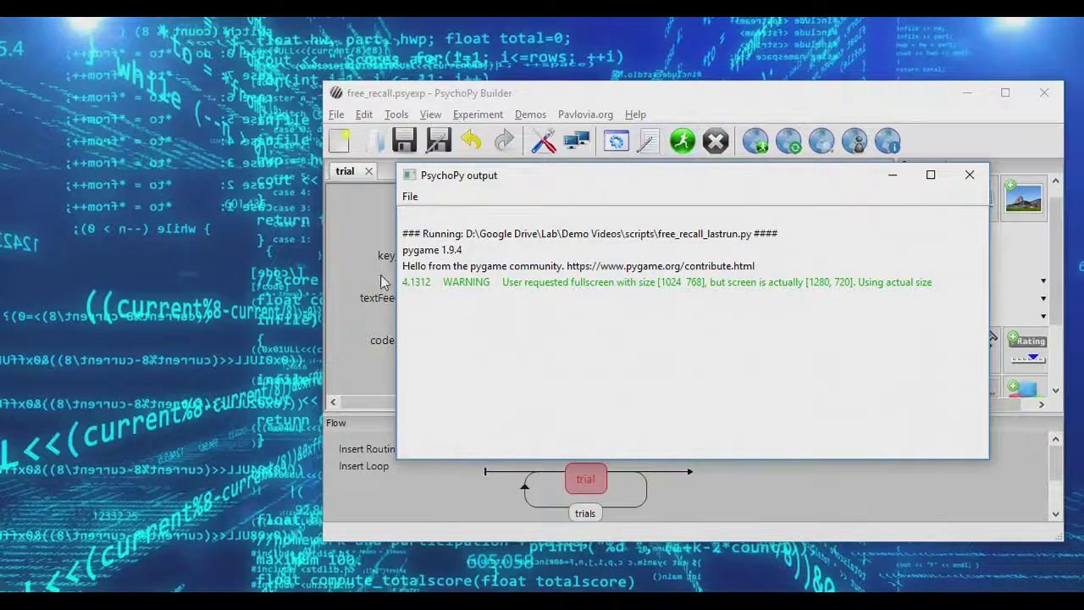
left_click(380, 282)
- Review the Each Frame code of the codeRecall component and close its properties without saving changes
double_click(457, 339)
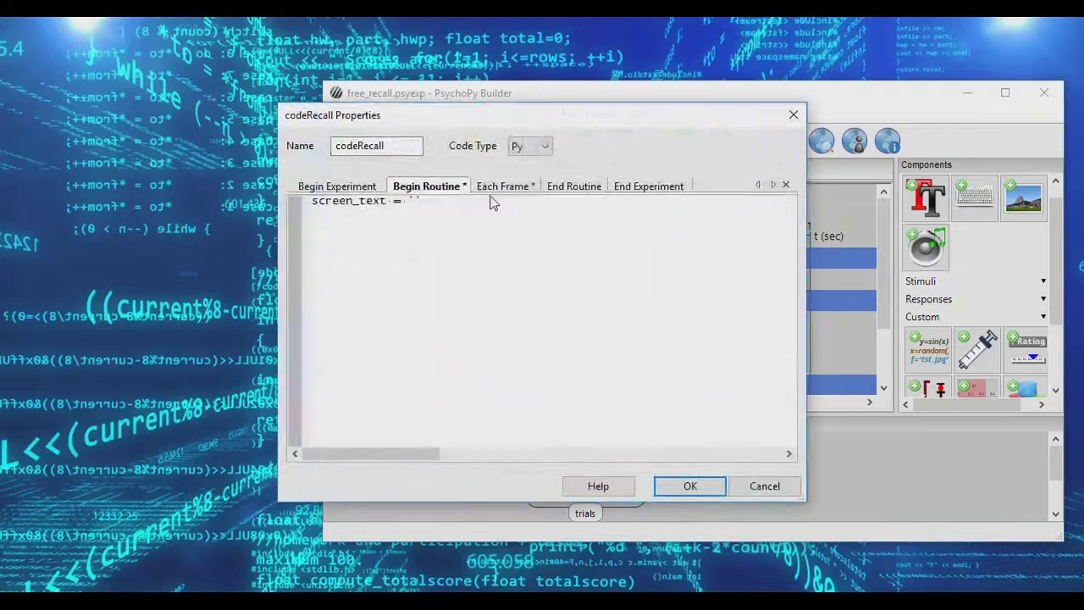
left_click(500, 187)
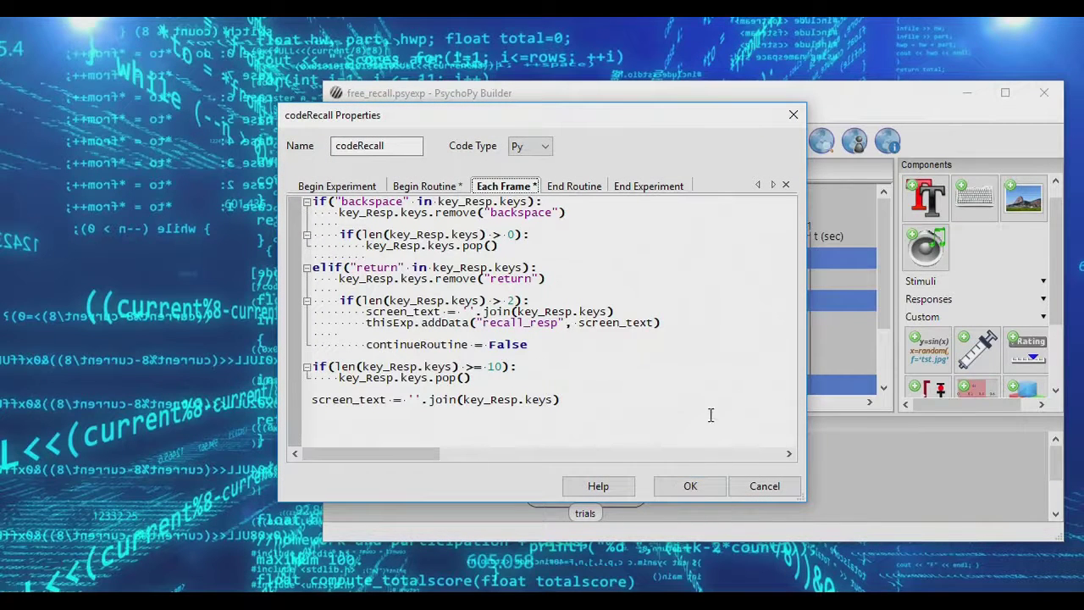
left_click(759, 493)
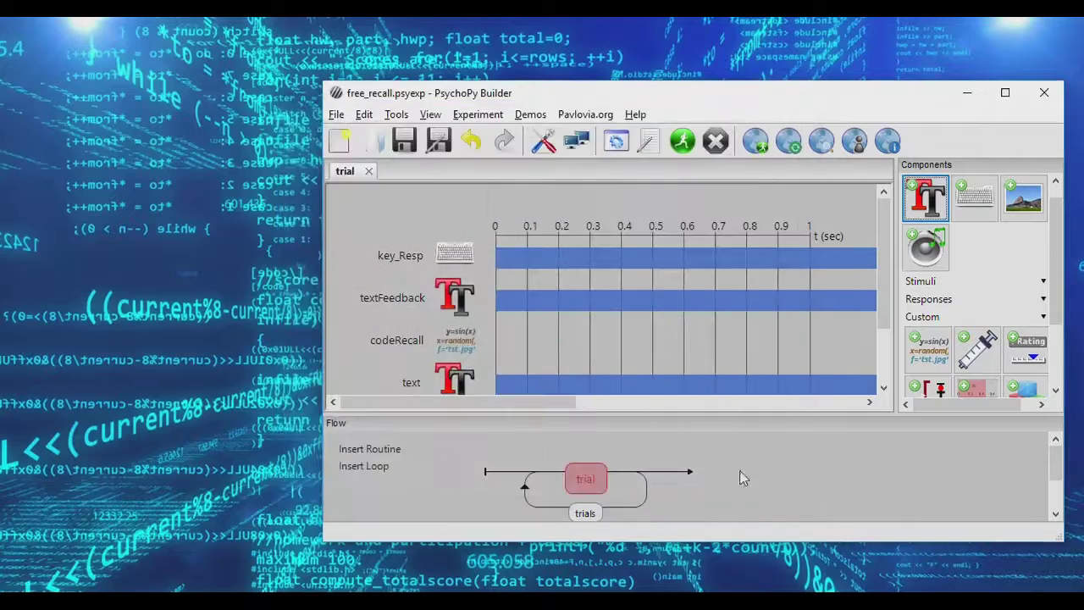
double_click(454, 344)
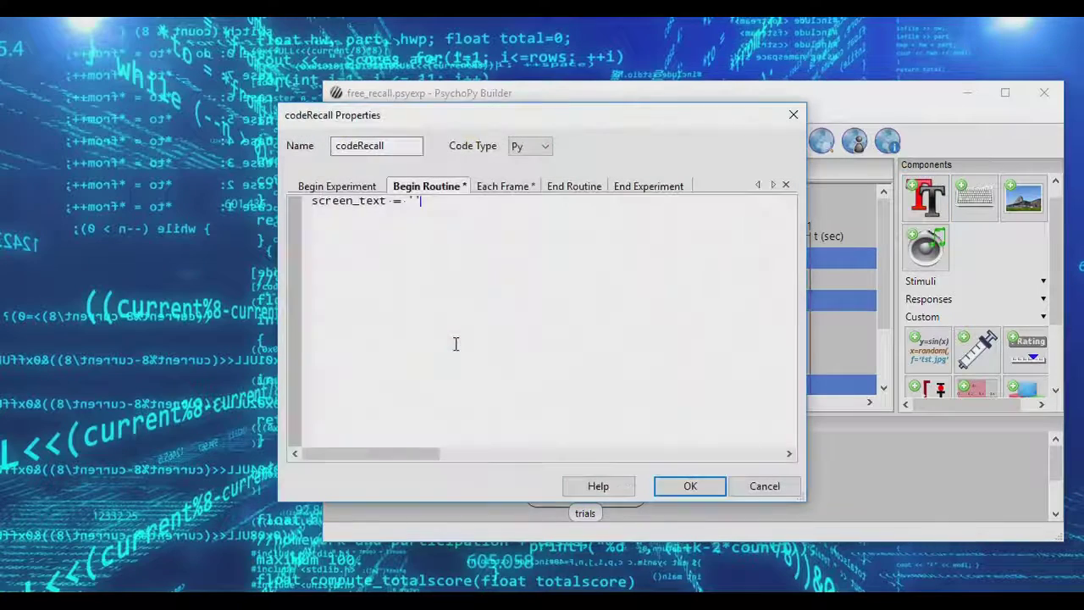
left_click(762, 486)
- Add 'space' to the end of key_Resp's allowed keys list and accept the component's properties
double_click(454, 252)
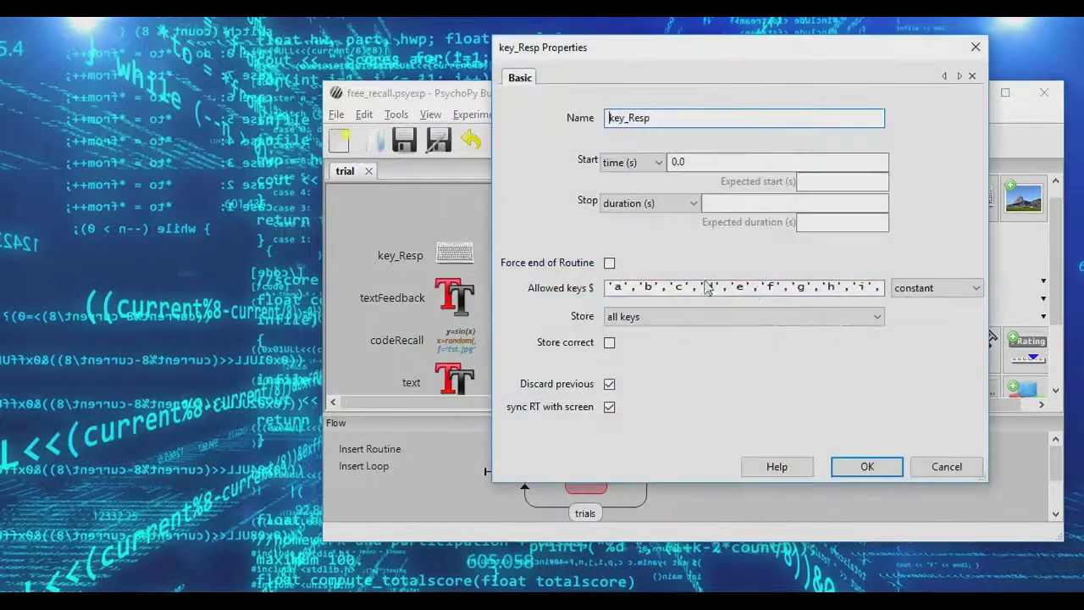
left_click(786, 288)
key("End")
type(",'s")
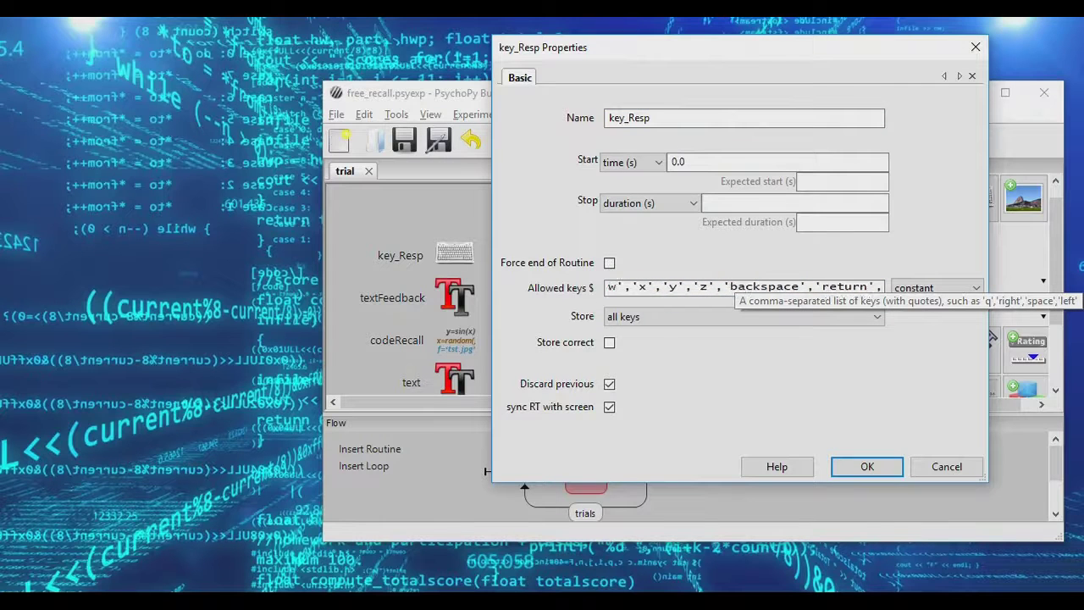
type("pace'")
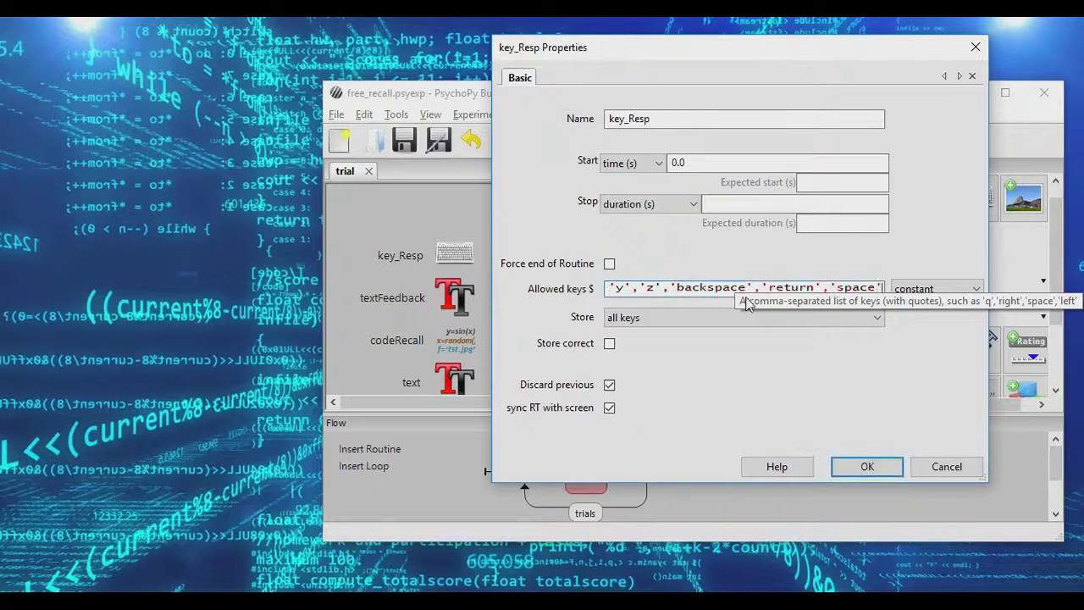
left_click(866, 466)
- Insert the branch elif("space" in key_Resp.keys): above the return branch in codeRecall's Each Frame code
double_click(467, 334)
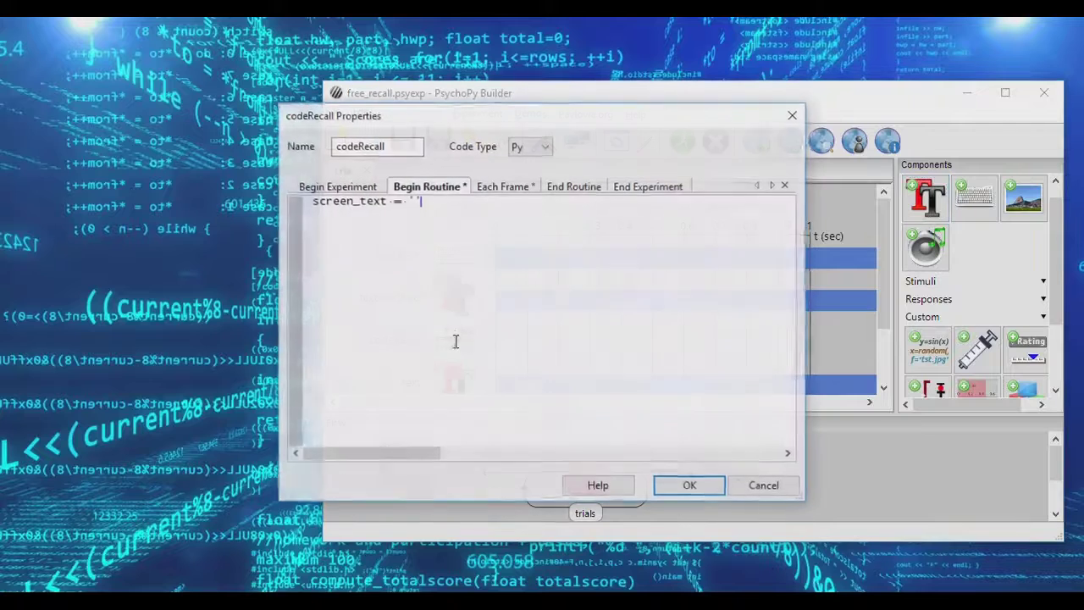
left_click(489, 185)
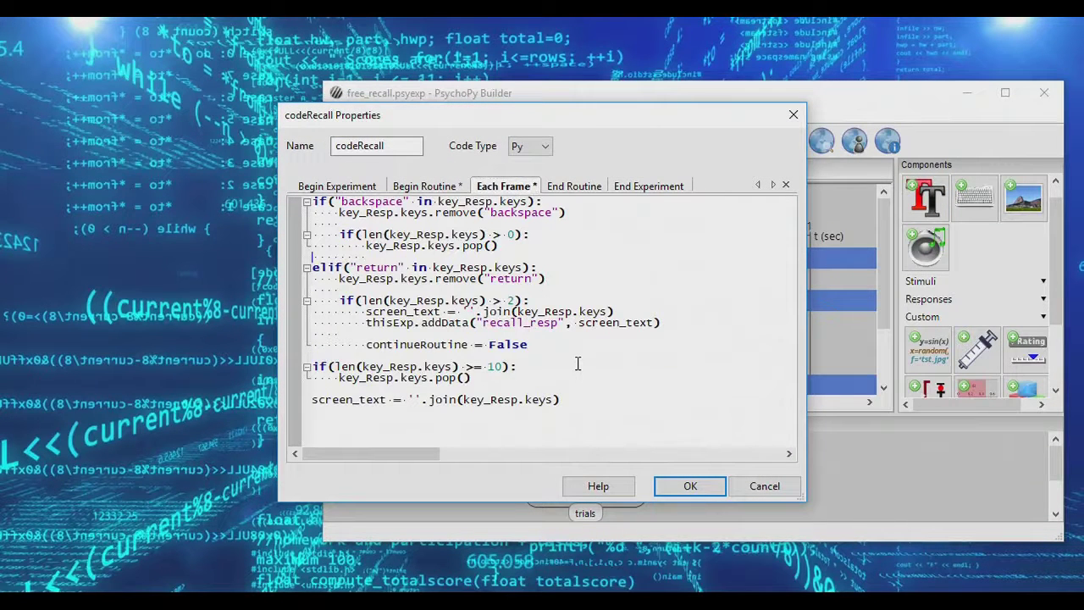
key("Return")
key("shift+Home")
type("el")
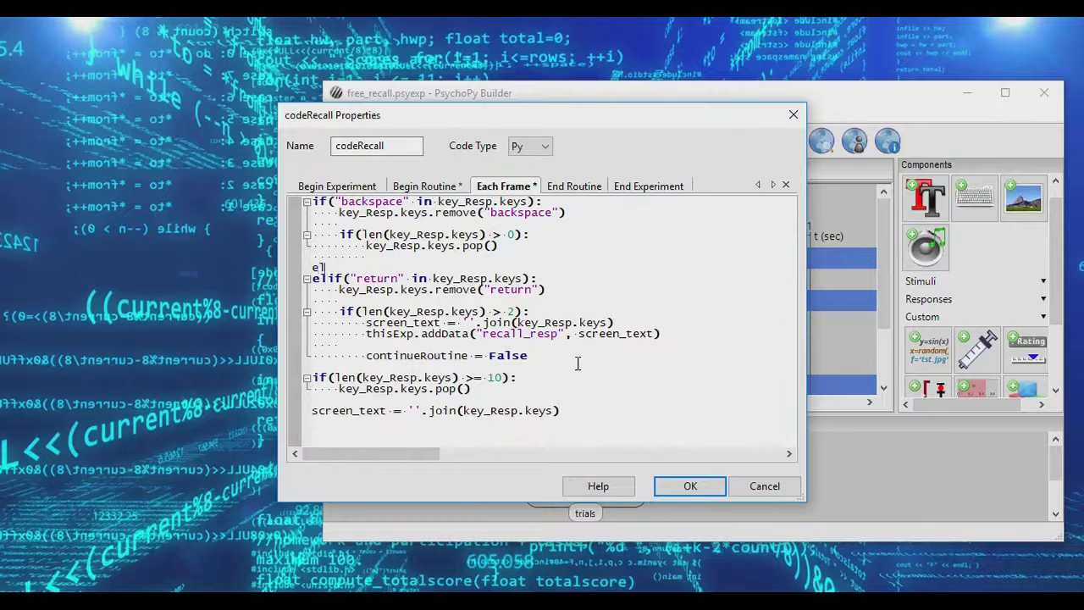
type("if(\"space\" in key_Resp.keys):")
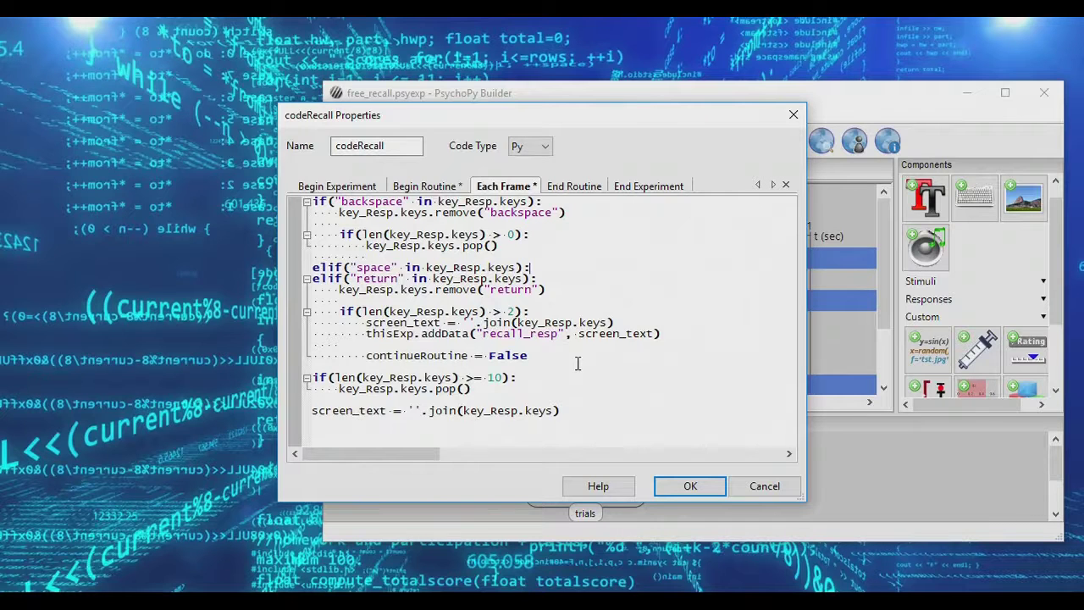
- Add the line key_Resp.keys.remove('space') inside the space branch, leaving a blank line before the return branch
key("Return")
key("Return")
key("Up")
type("key_Resp.ke")
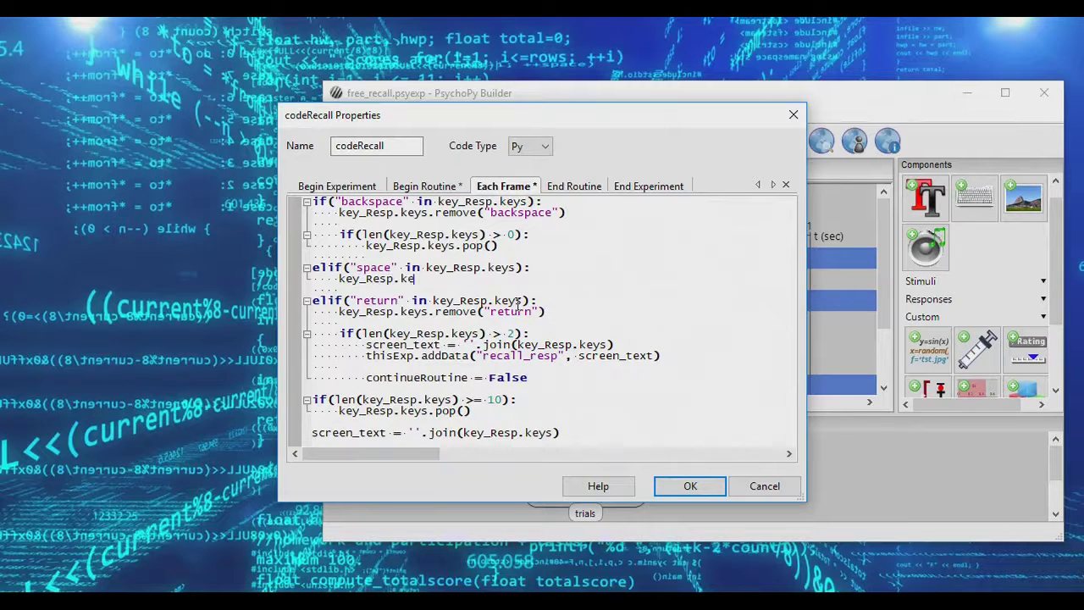
type("ys.remove(\"")
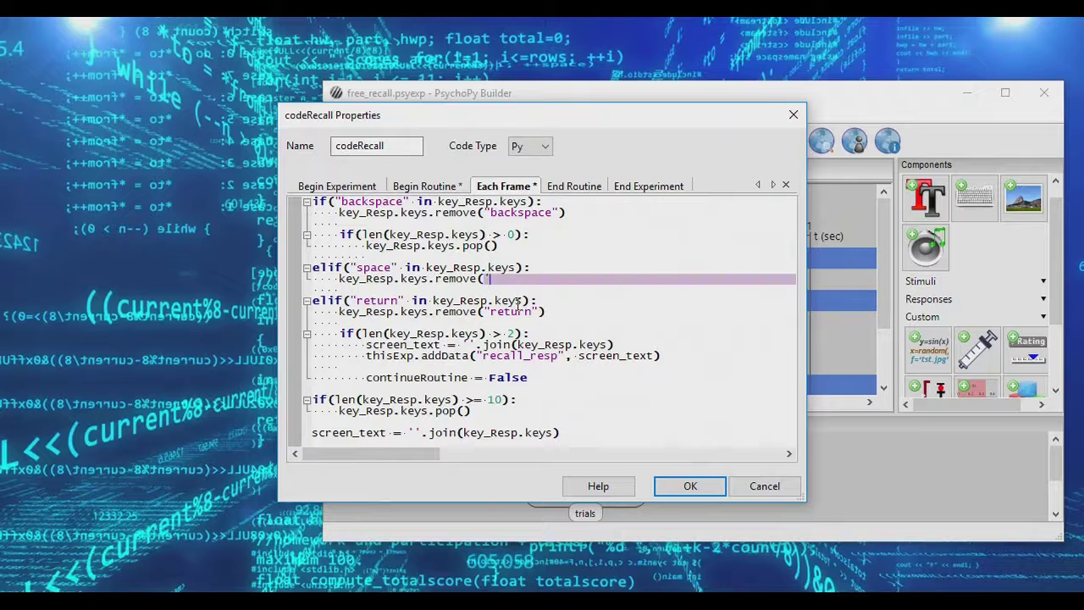
type("space'")
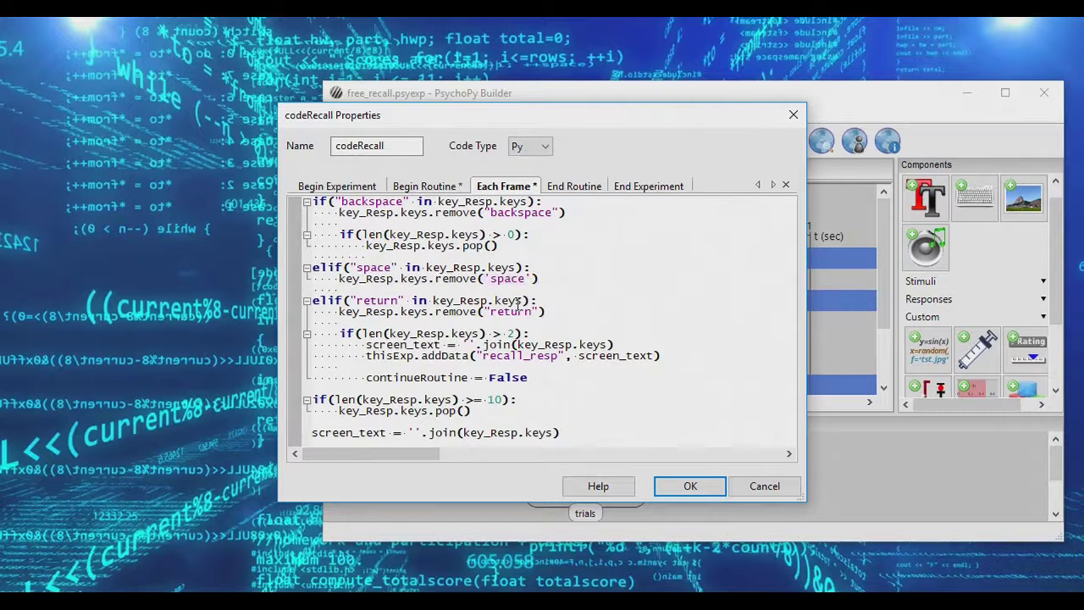
- Add key_Resp.keys.append(' ') below the remove line in the space branch and accept the codeRecall code
key("Return")
type("key_Resp")
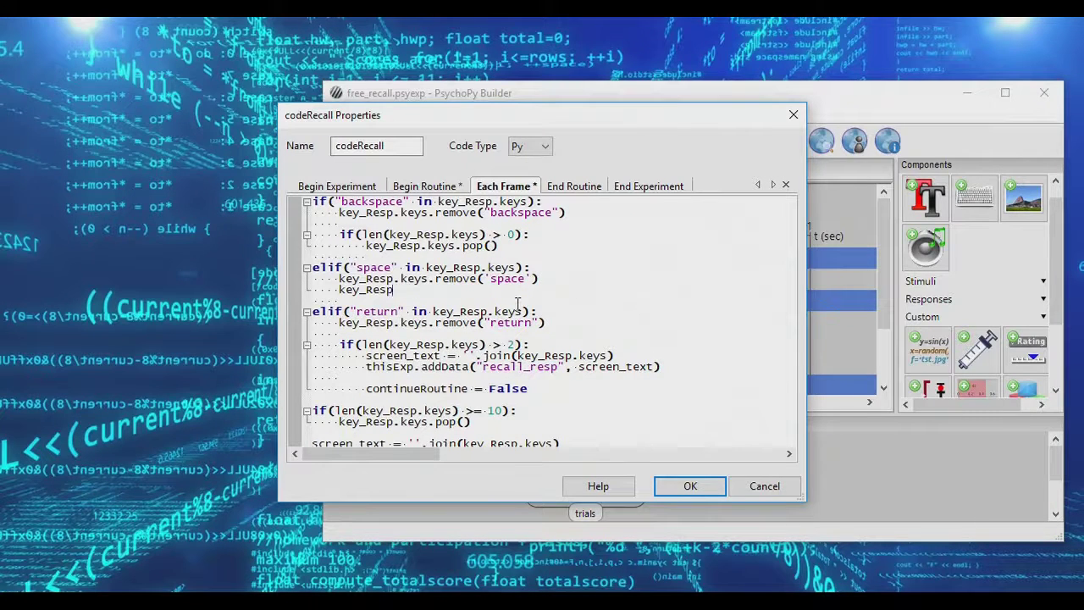
type(".keys.append(' ")
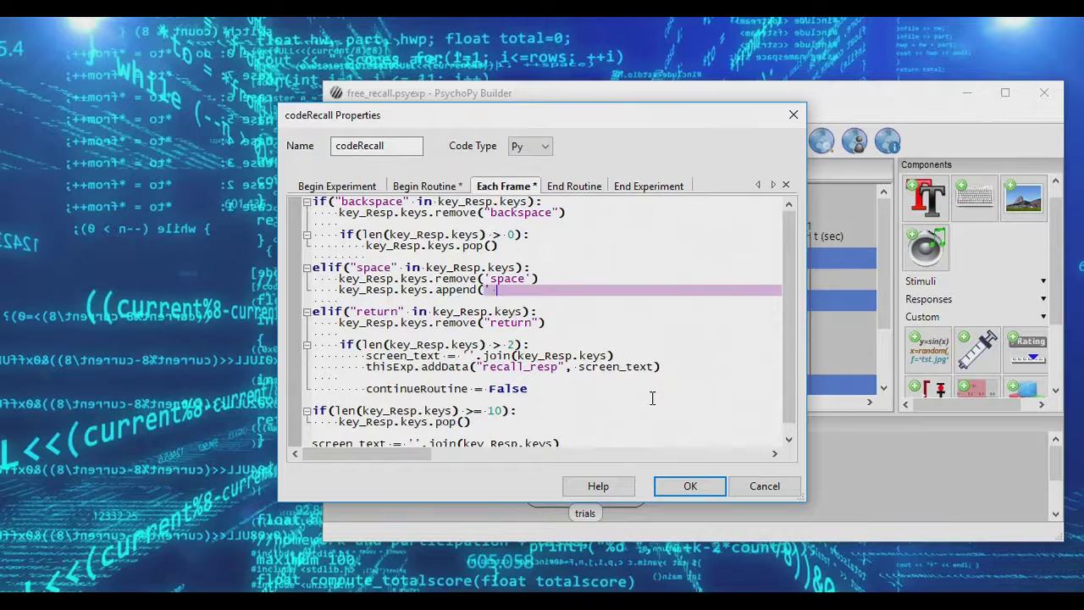
type("'")
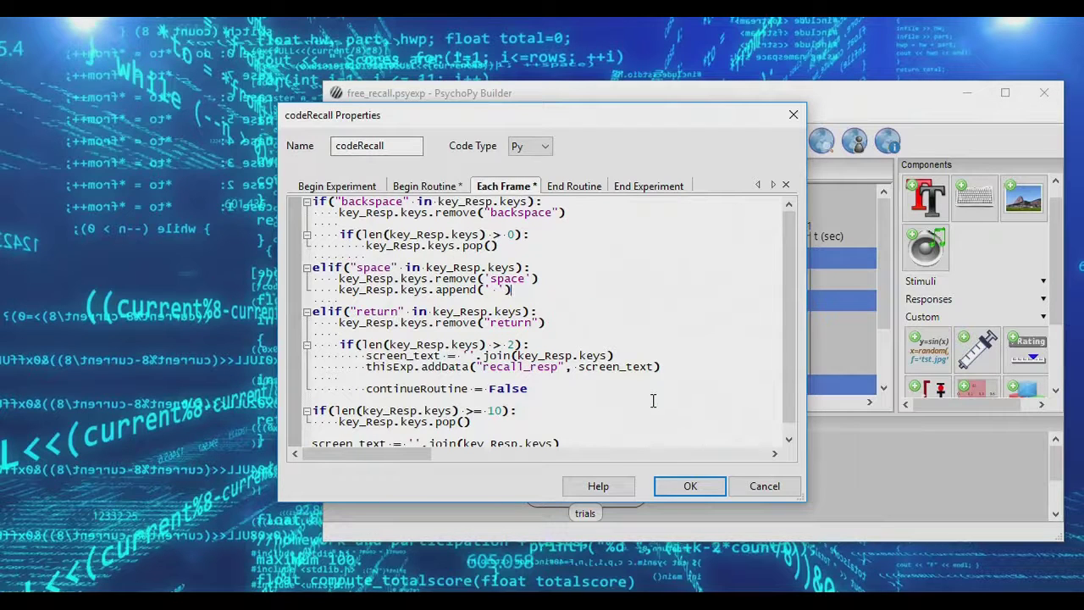
left_click(690, 485)
- Run the experiment with the default session information and enter the response "this is a" to test spaces
left_click(680, 141)
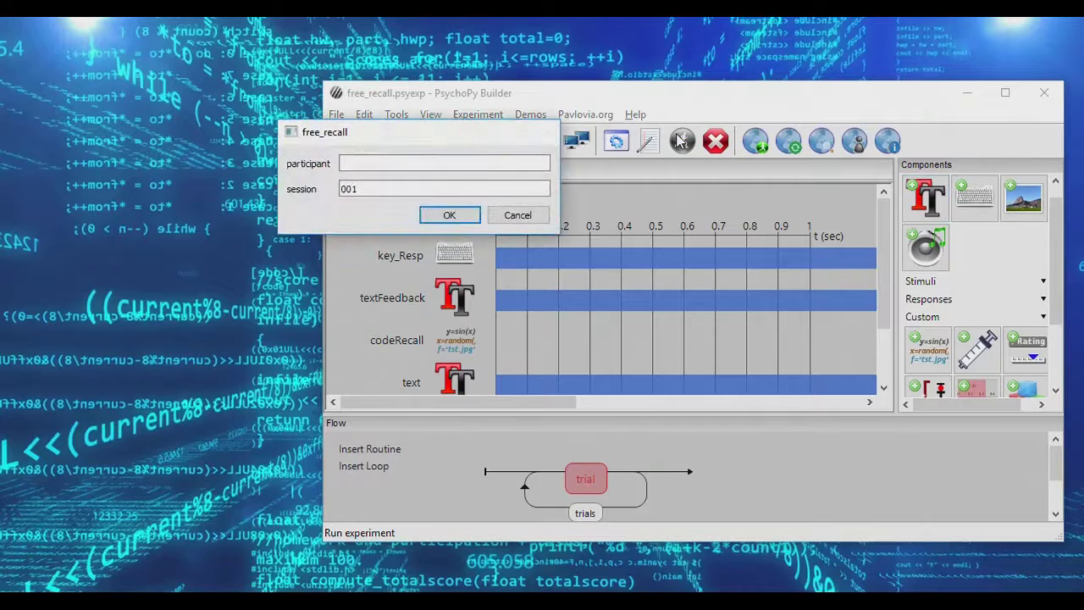
key("Return")
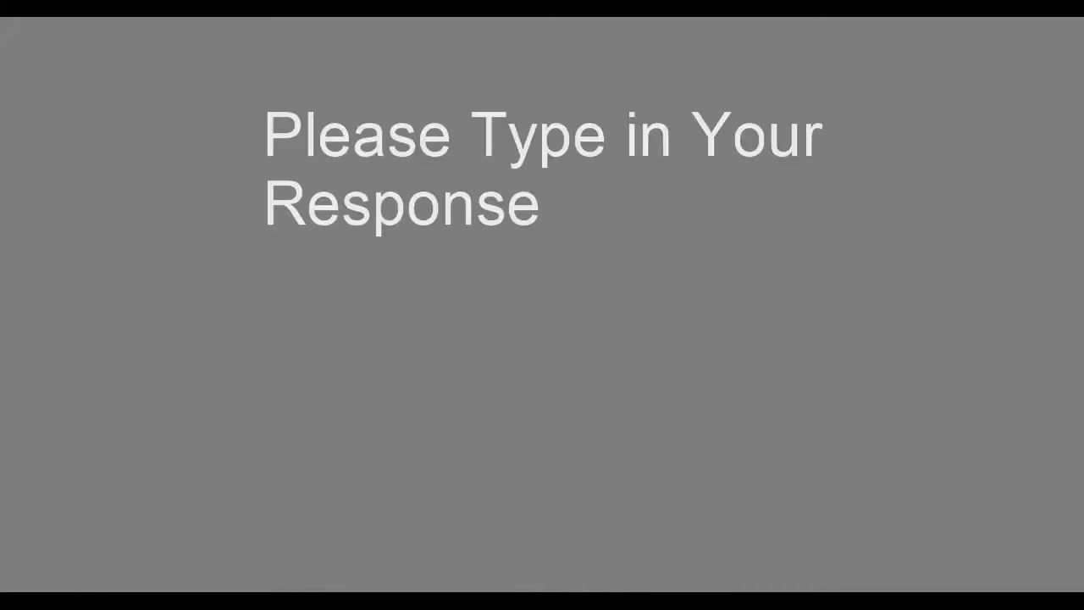
type("this is a")
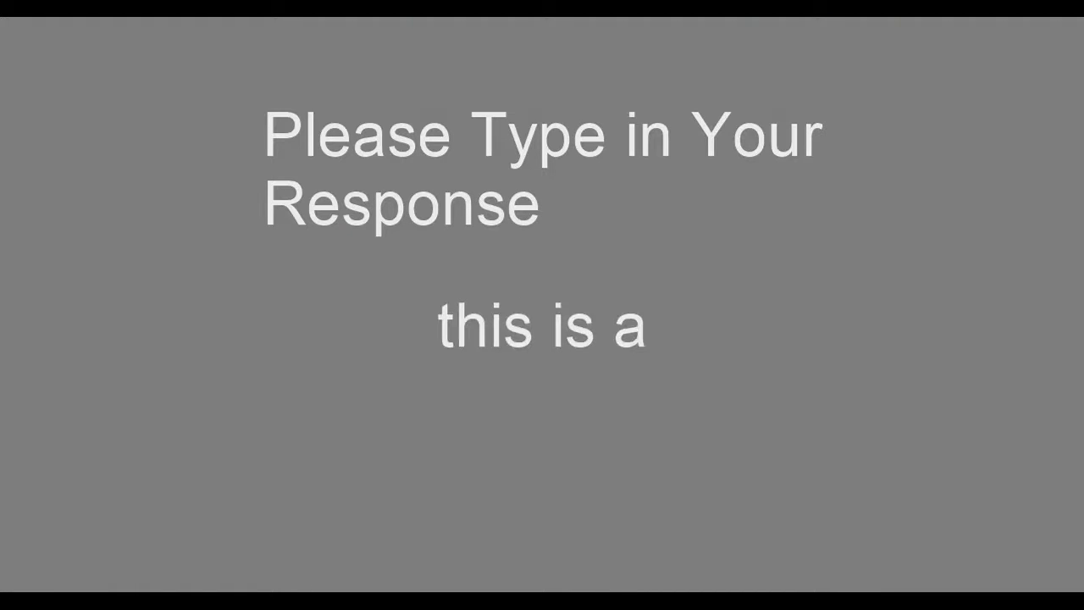